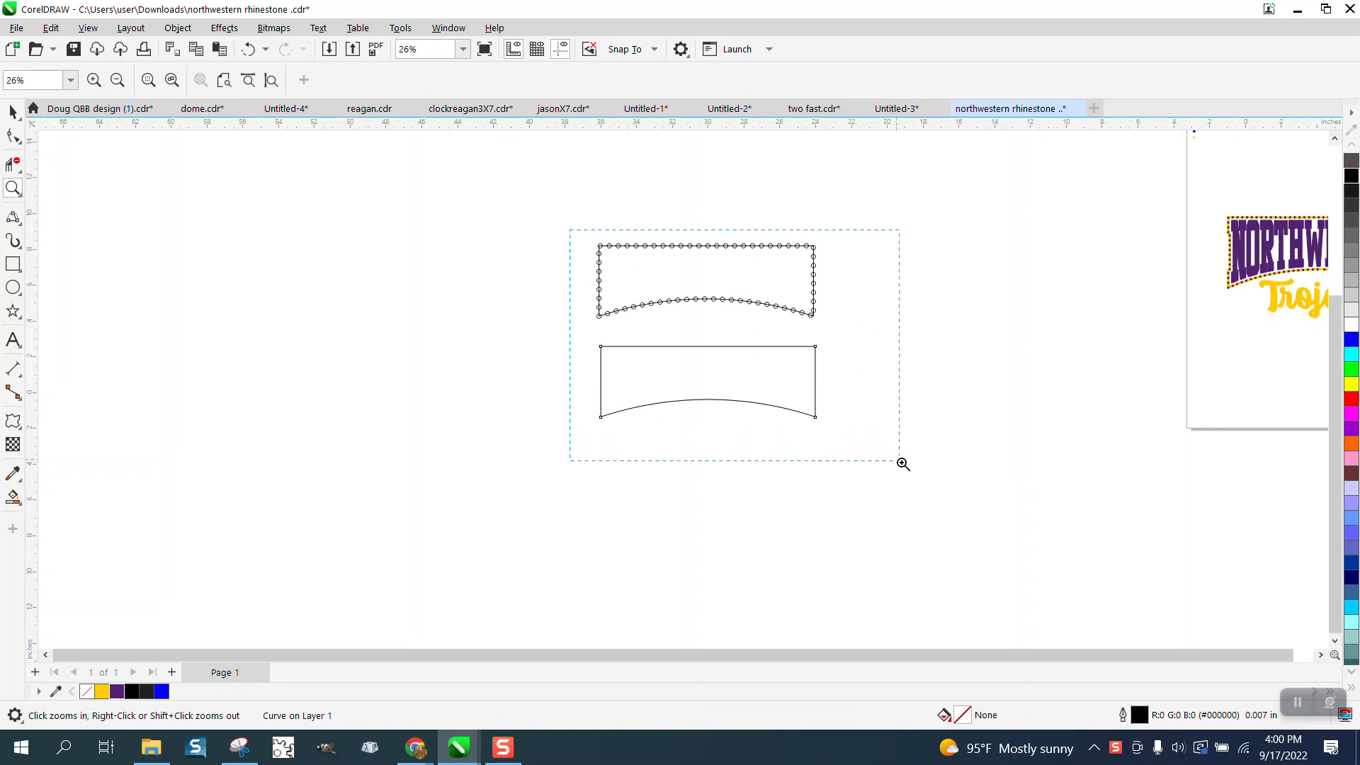
- Display the curve properties of the lower arched outline, including its curve length
left_click(15, 112)
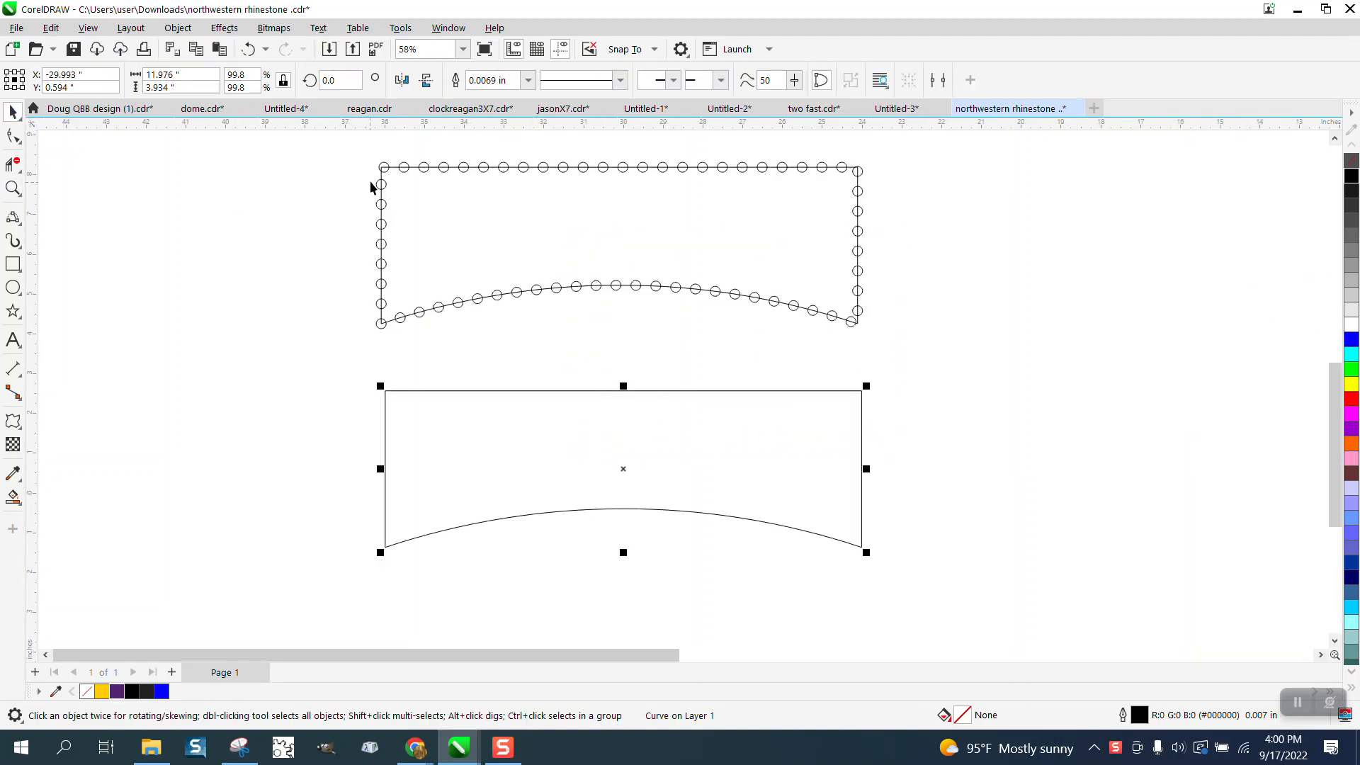
left_click(452, 28)
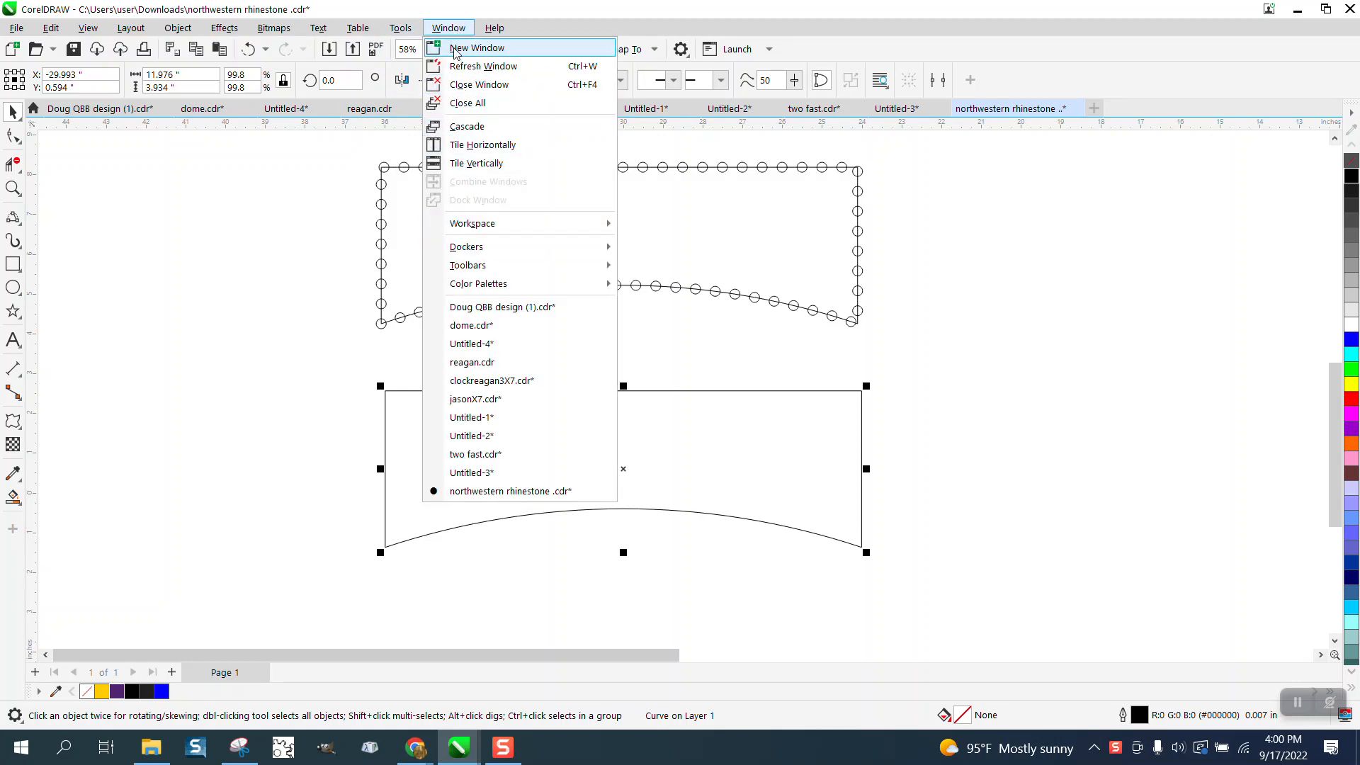
mouse_move(478, 248)
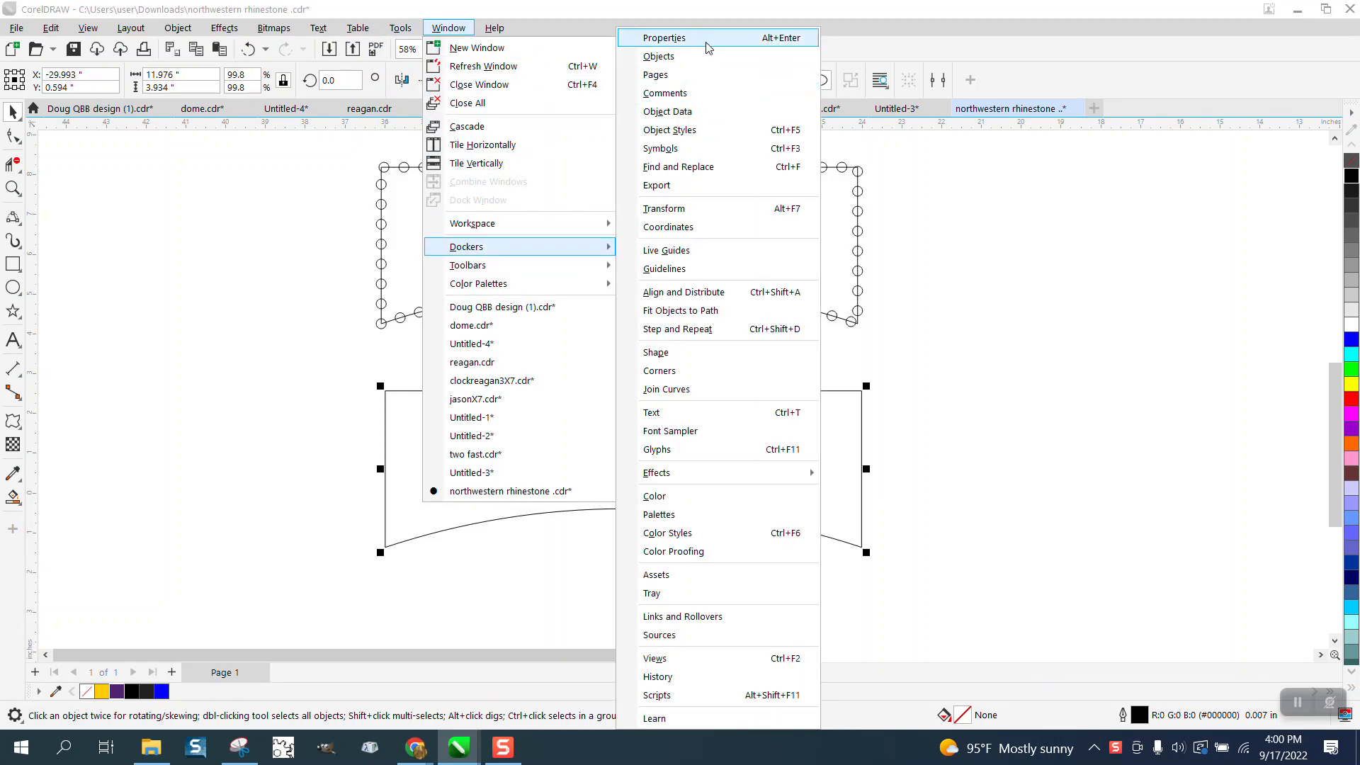
left_click(664, 38)
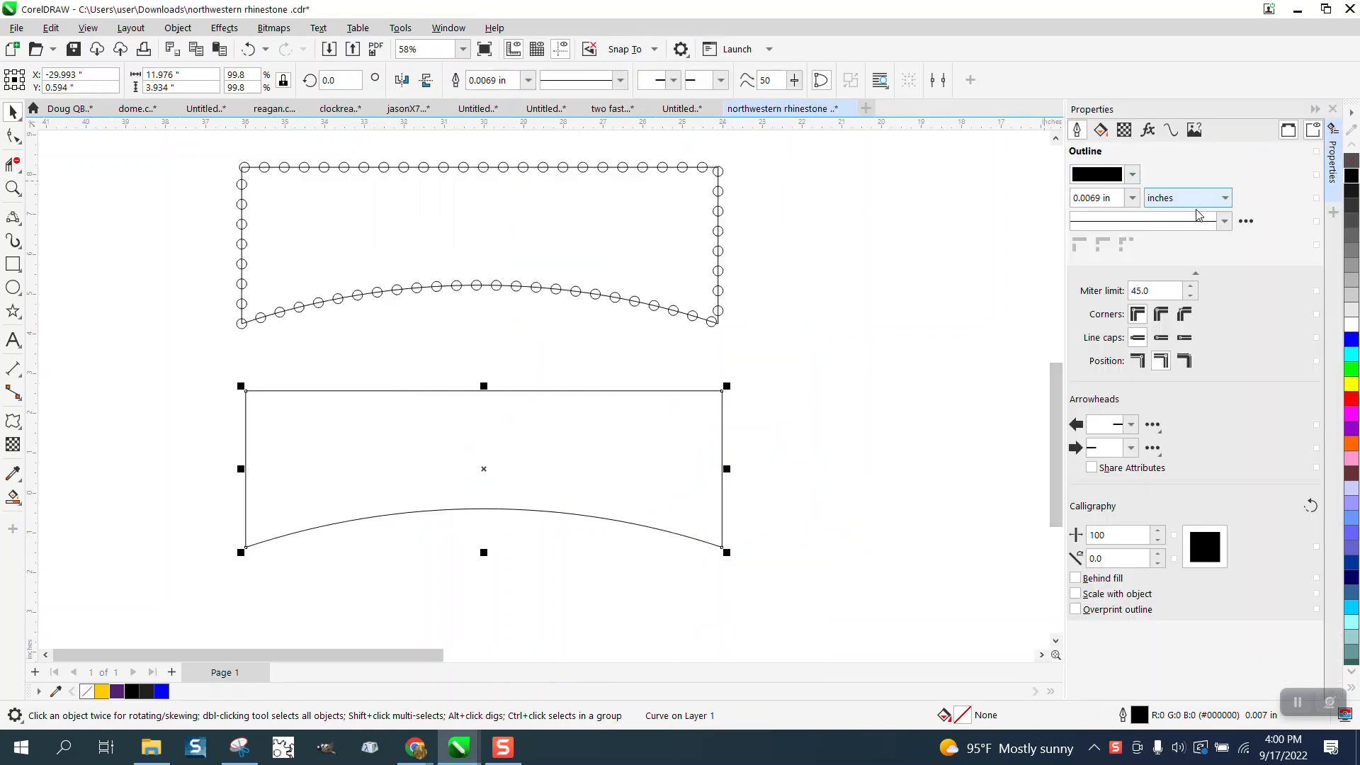
left_click(1170, 130)
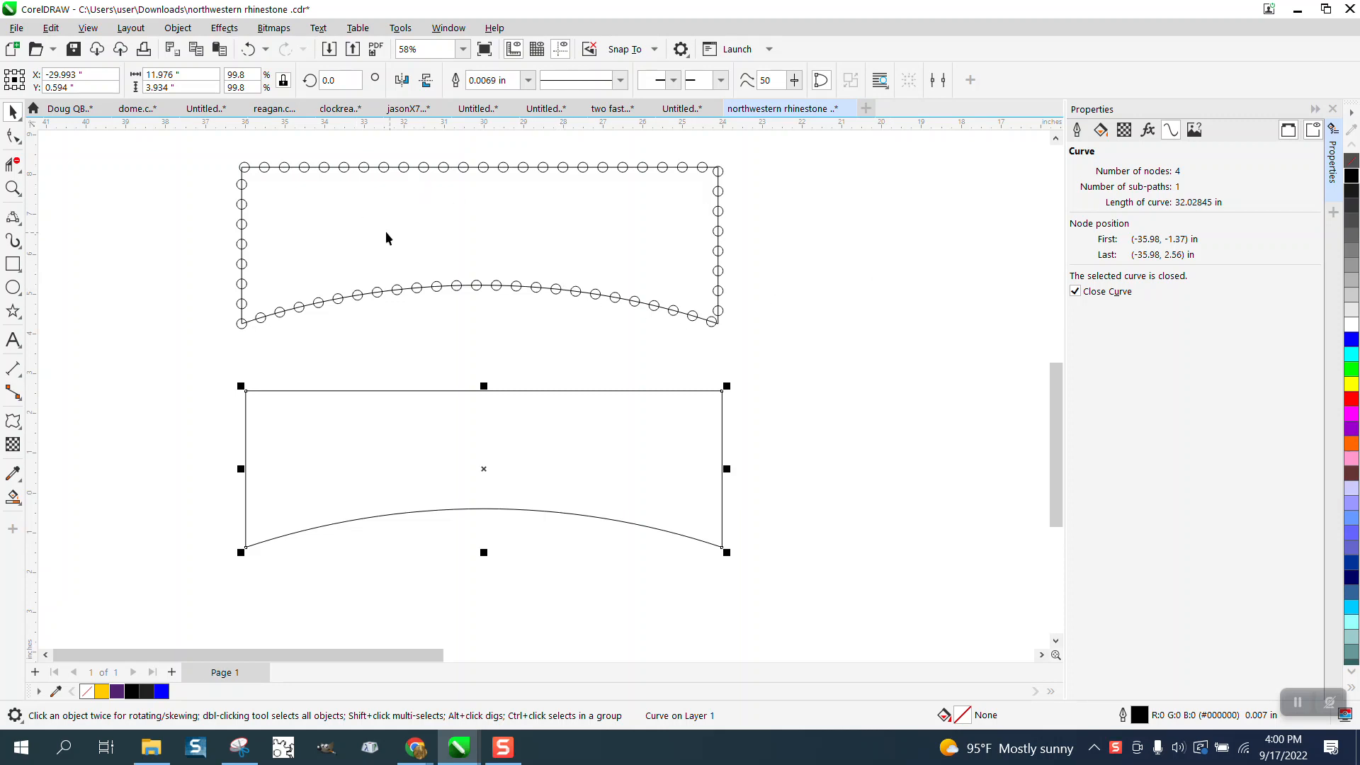
- Break the lower arched outline apart at all four of its corner nodes
left_click(12, 136)
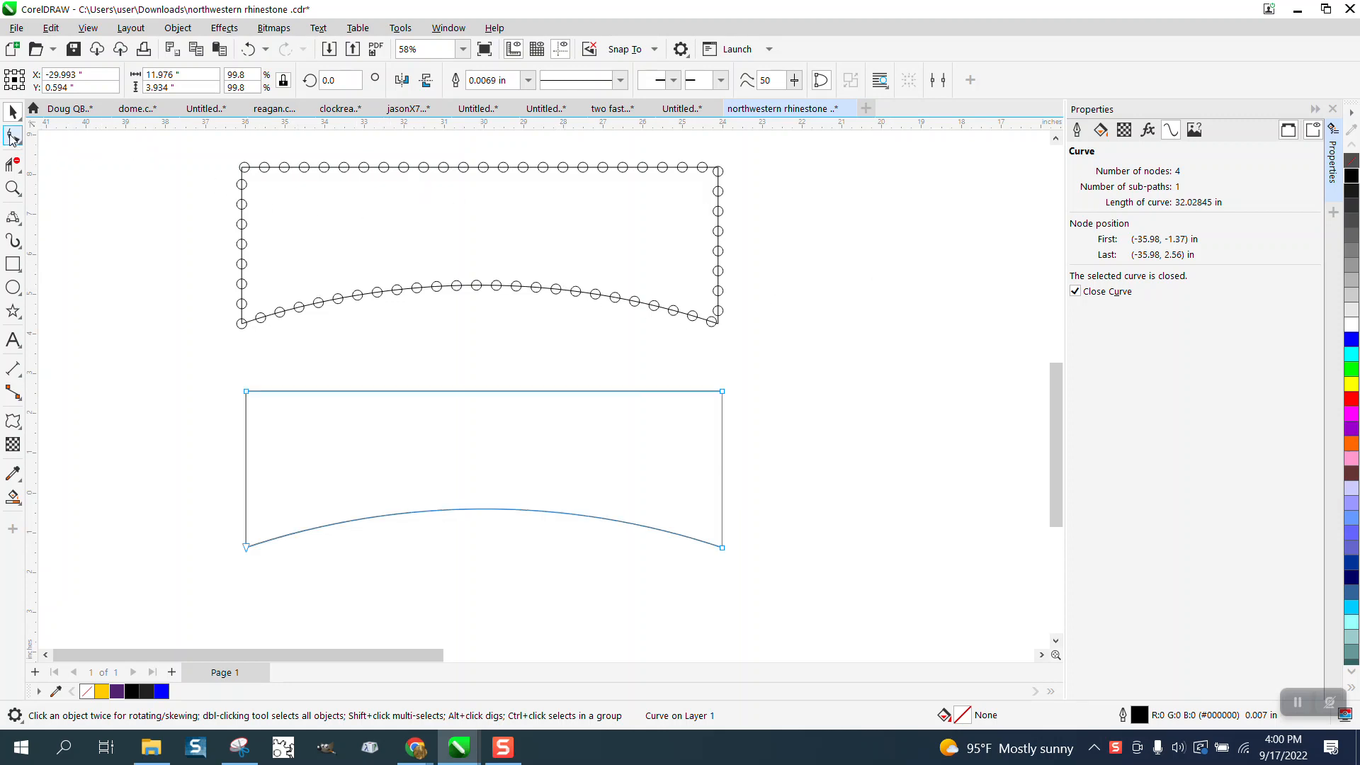
left_click_drag(197, 367, 767, 575)
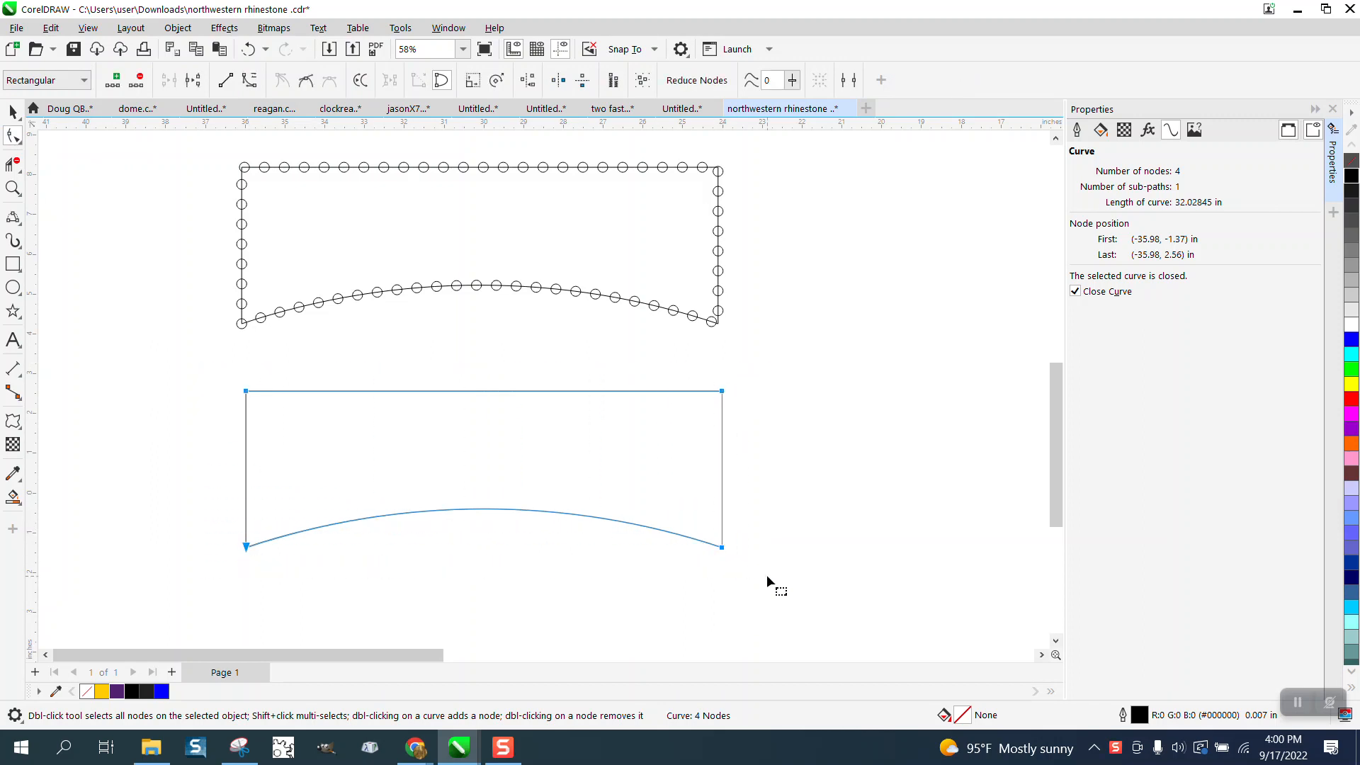
right_click(723, 394)
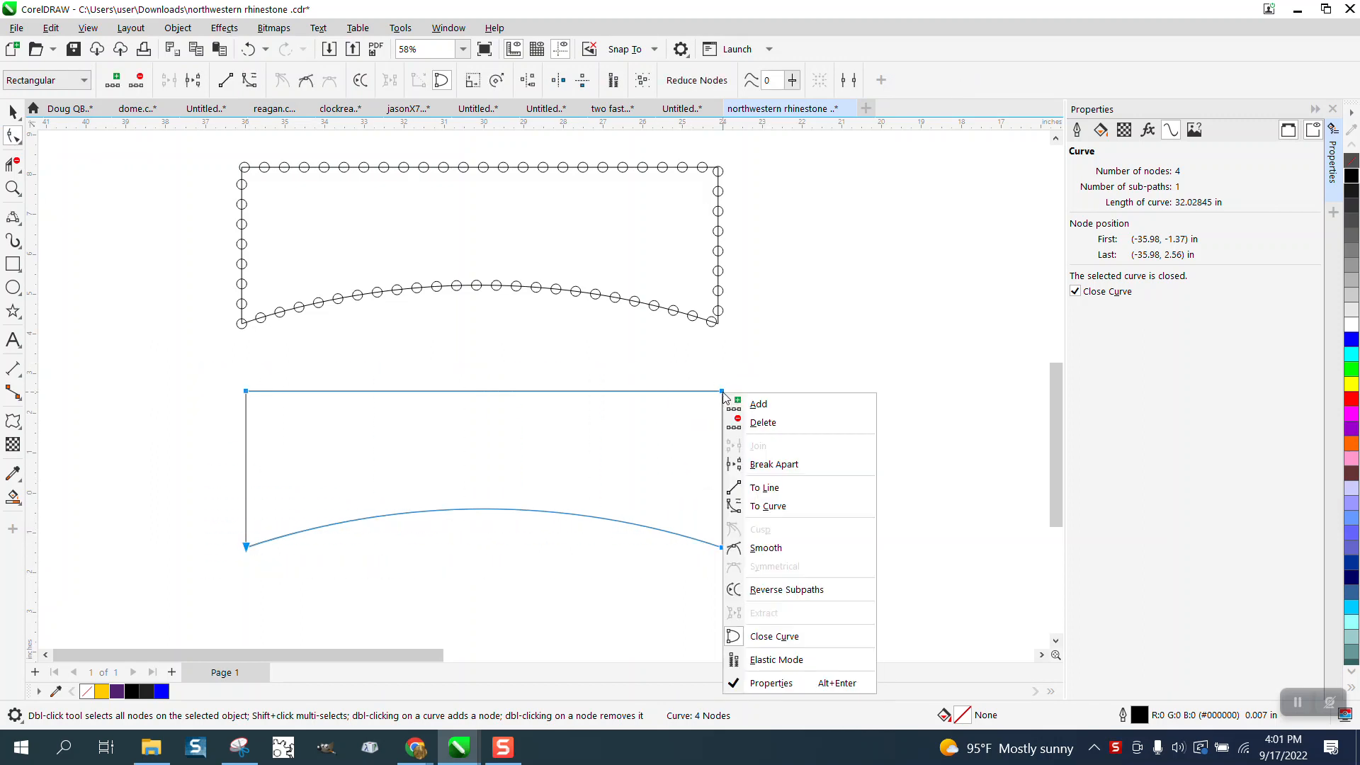
left_click(774, 465)
left_click(13, 111)
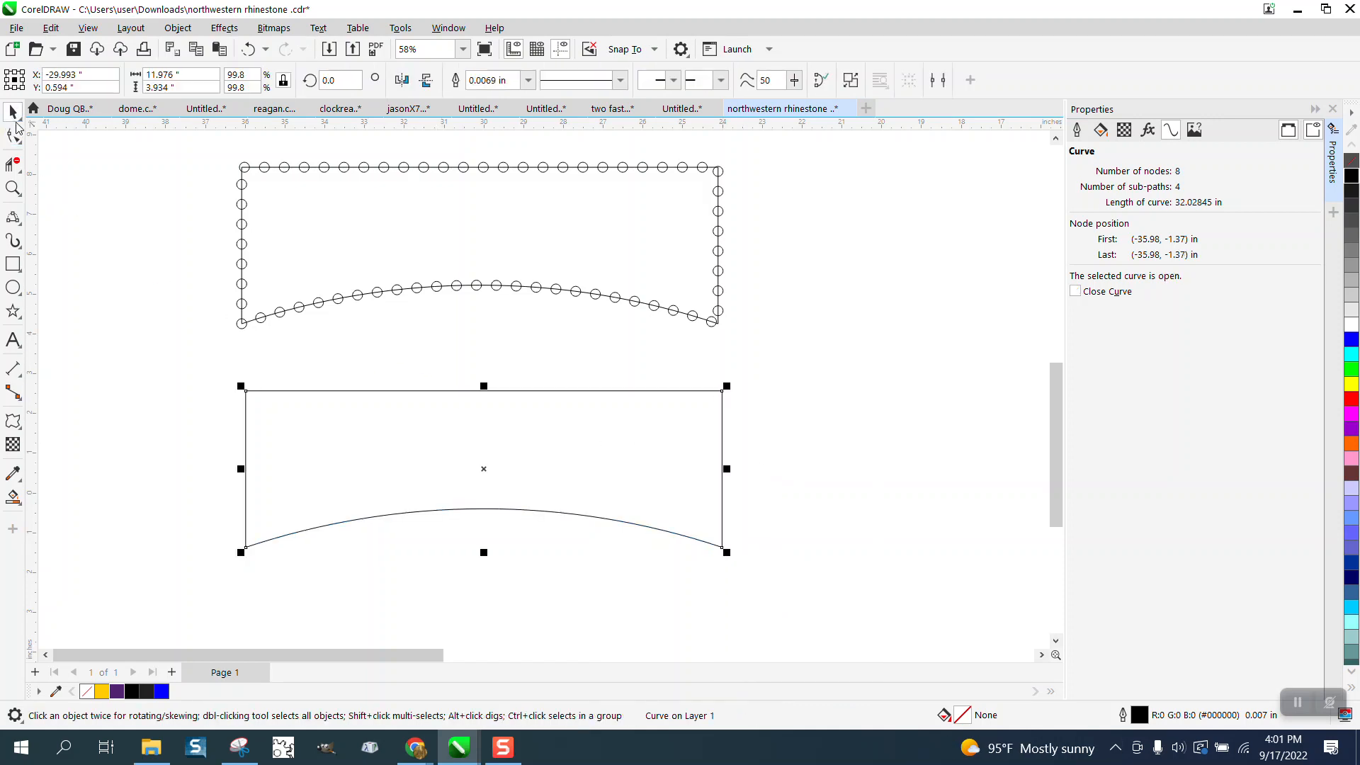
- Deselect the broken outline and set the nudge distance to 1.0 inch
left_click(544, 338)
scroll(542, 337, "down", 1)
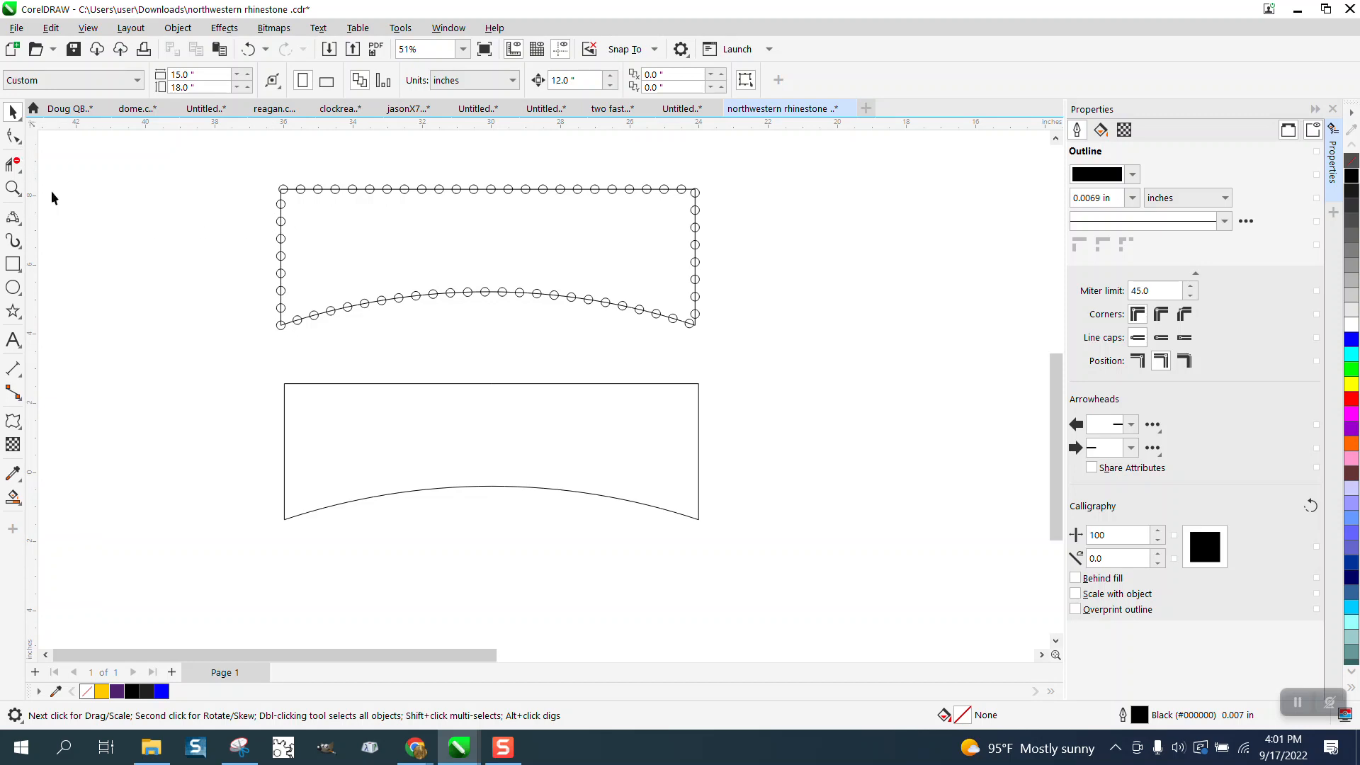
left_click(12, 188)
left_click_drag(212, 343, 584, 559)
left_click(13, 111)
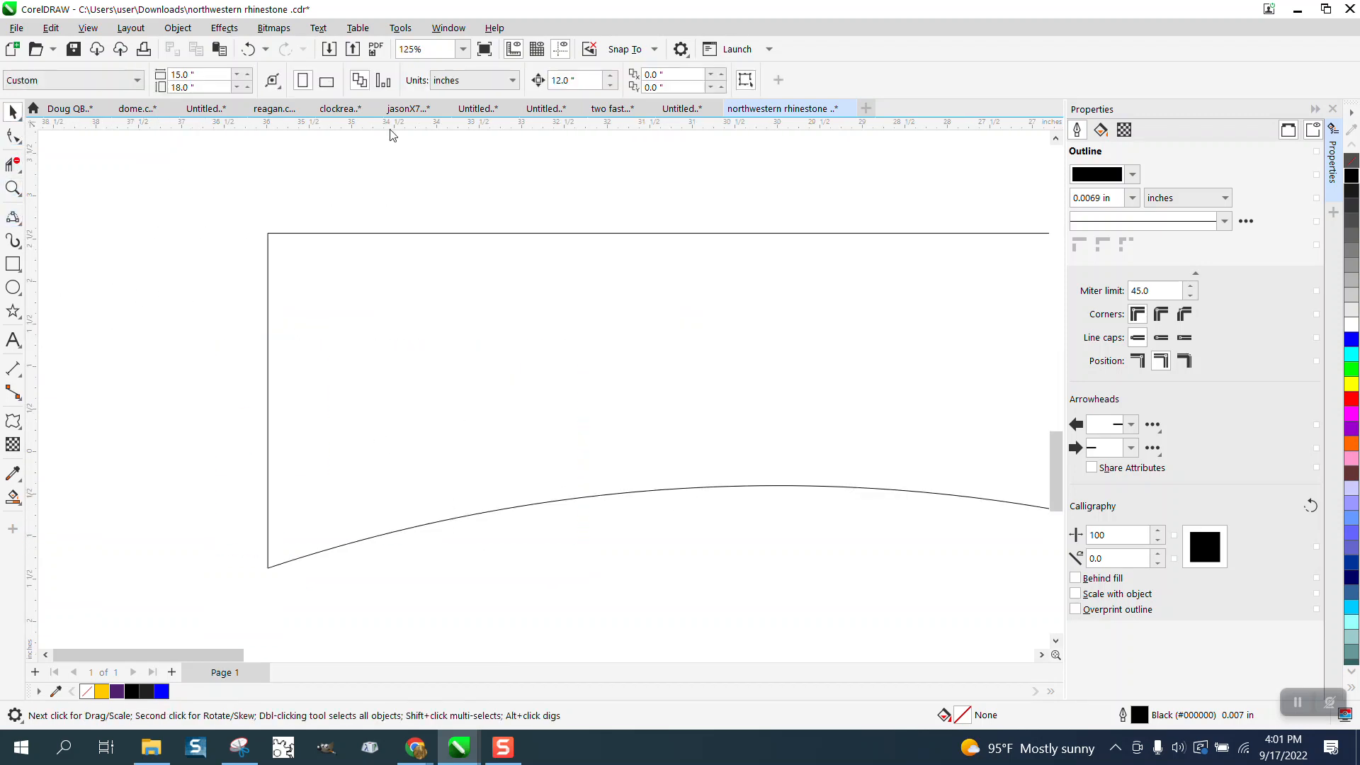
left_click(572, 85)
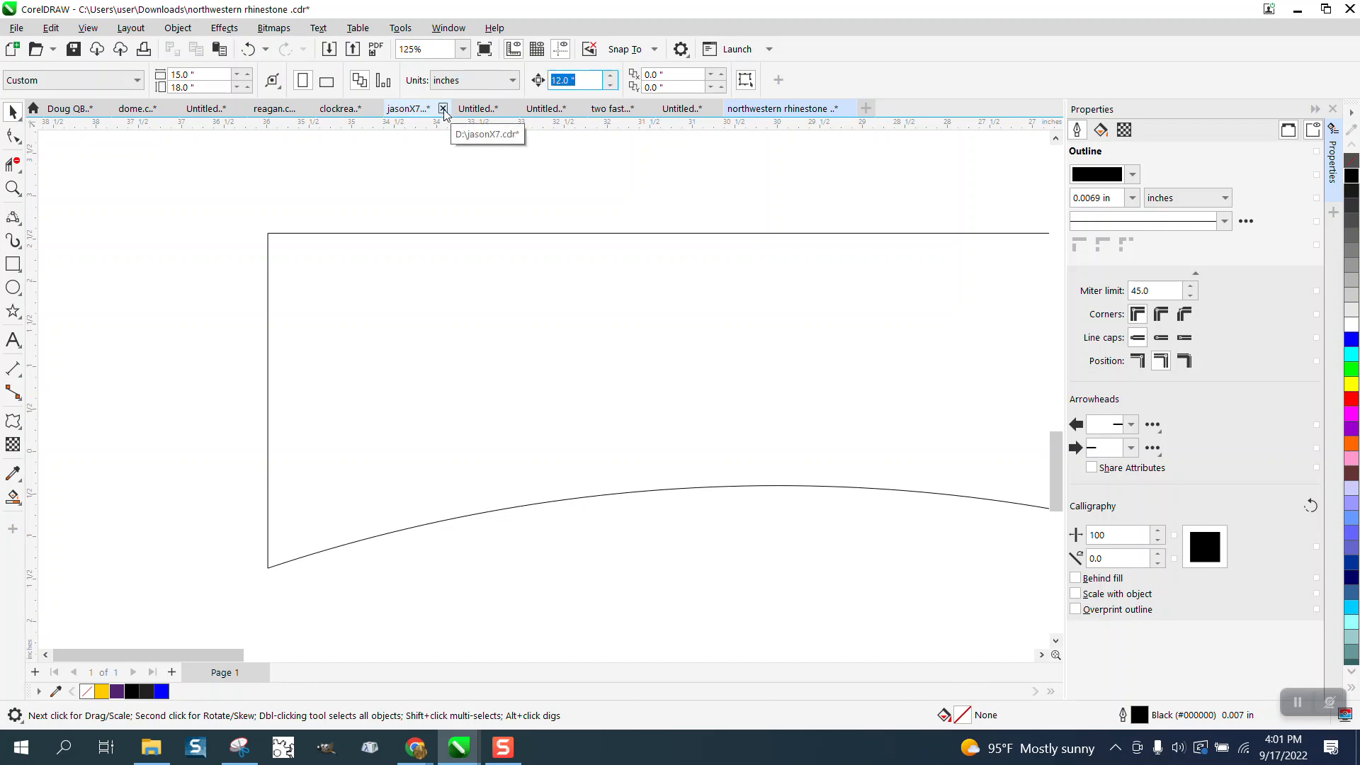
type("1")
- Move both end nodes of the lower outline's left side 1 inch to the left, separating that side from the shape
left_click(13, 135)
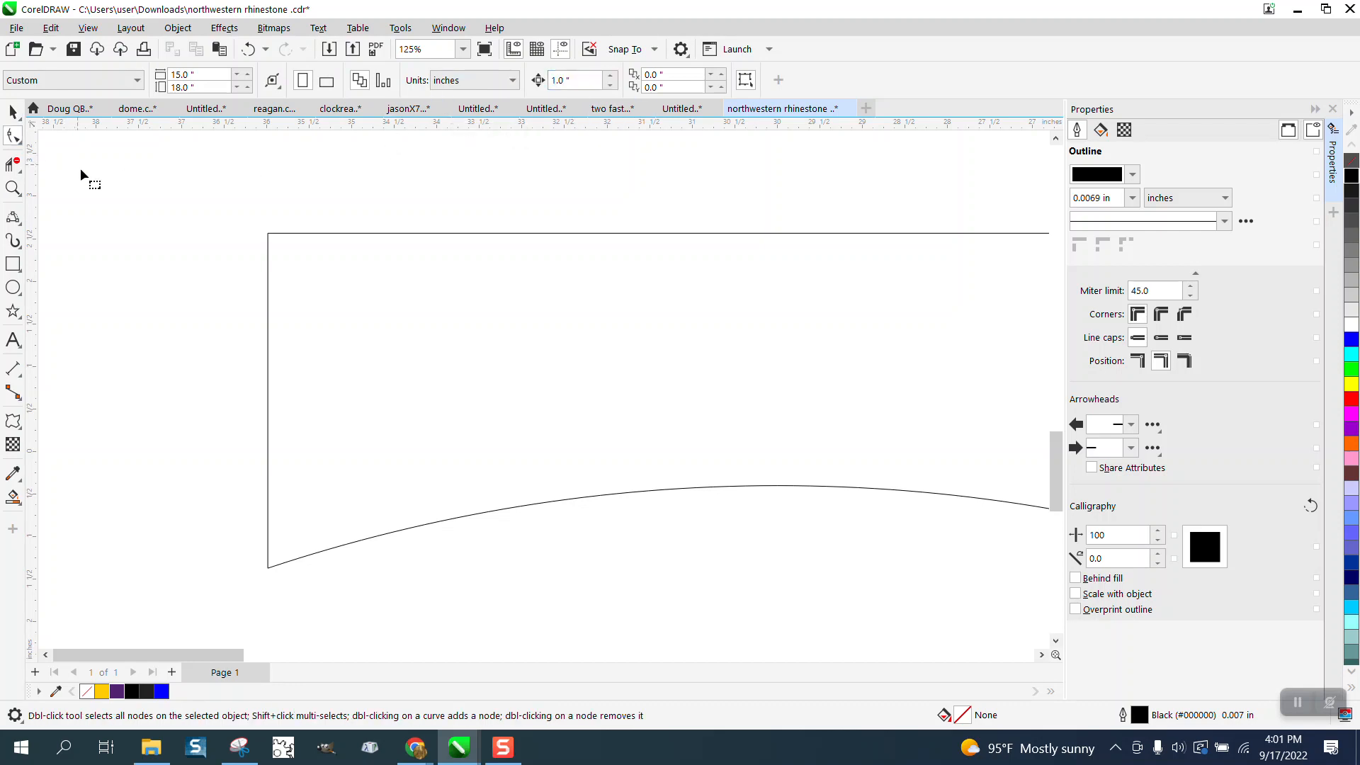
left_click(269, 238)
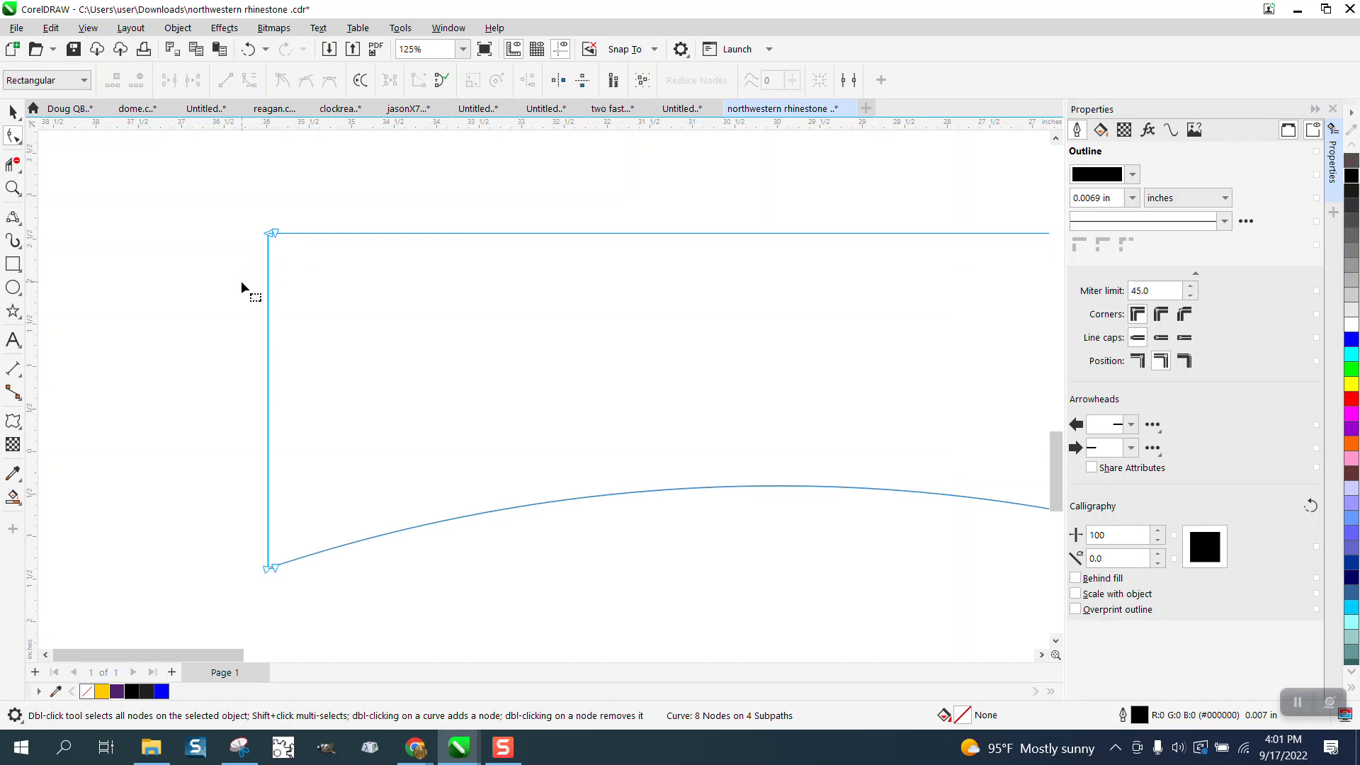
left_click(275, 231)
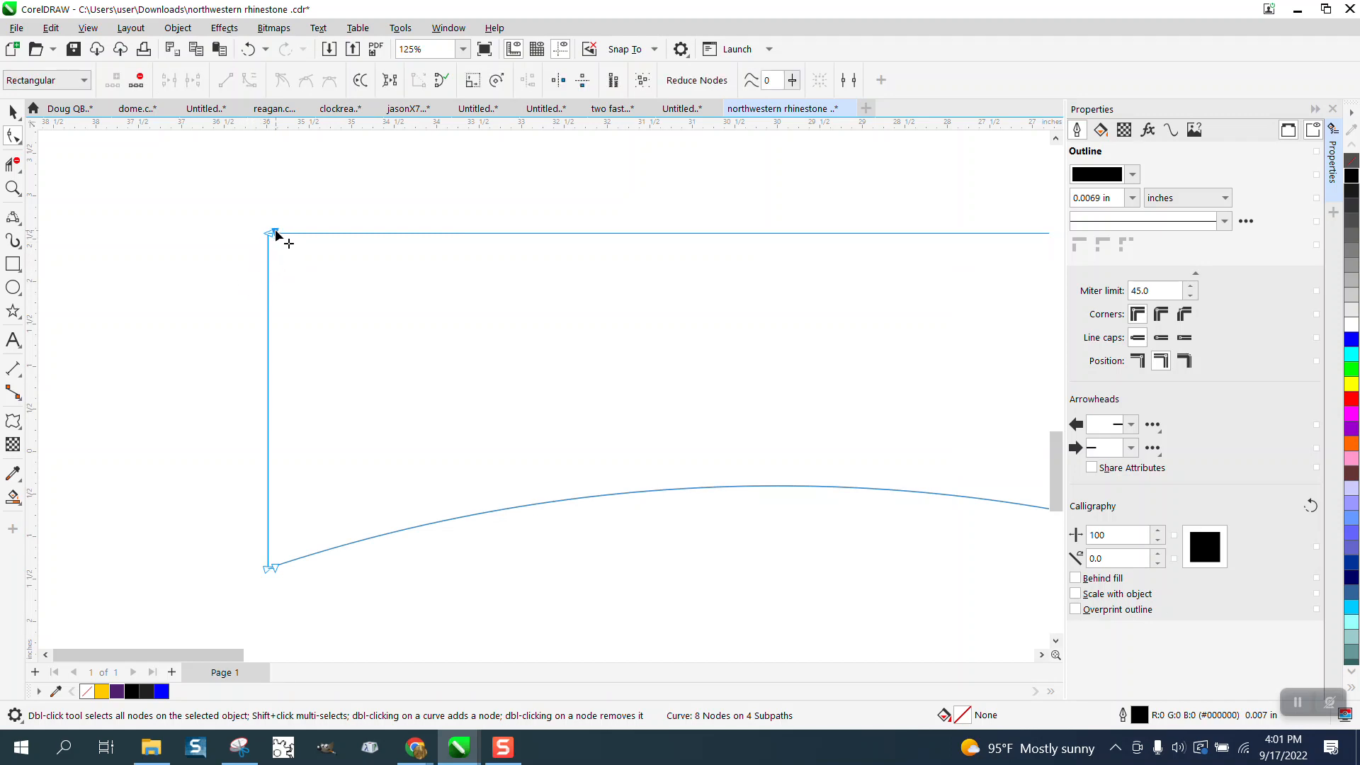
left_click_drag(276, 233, 182, 231)
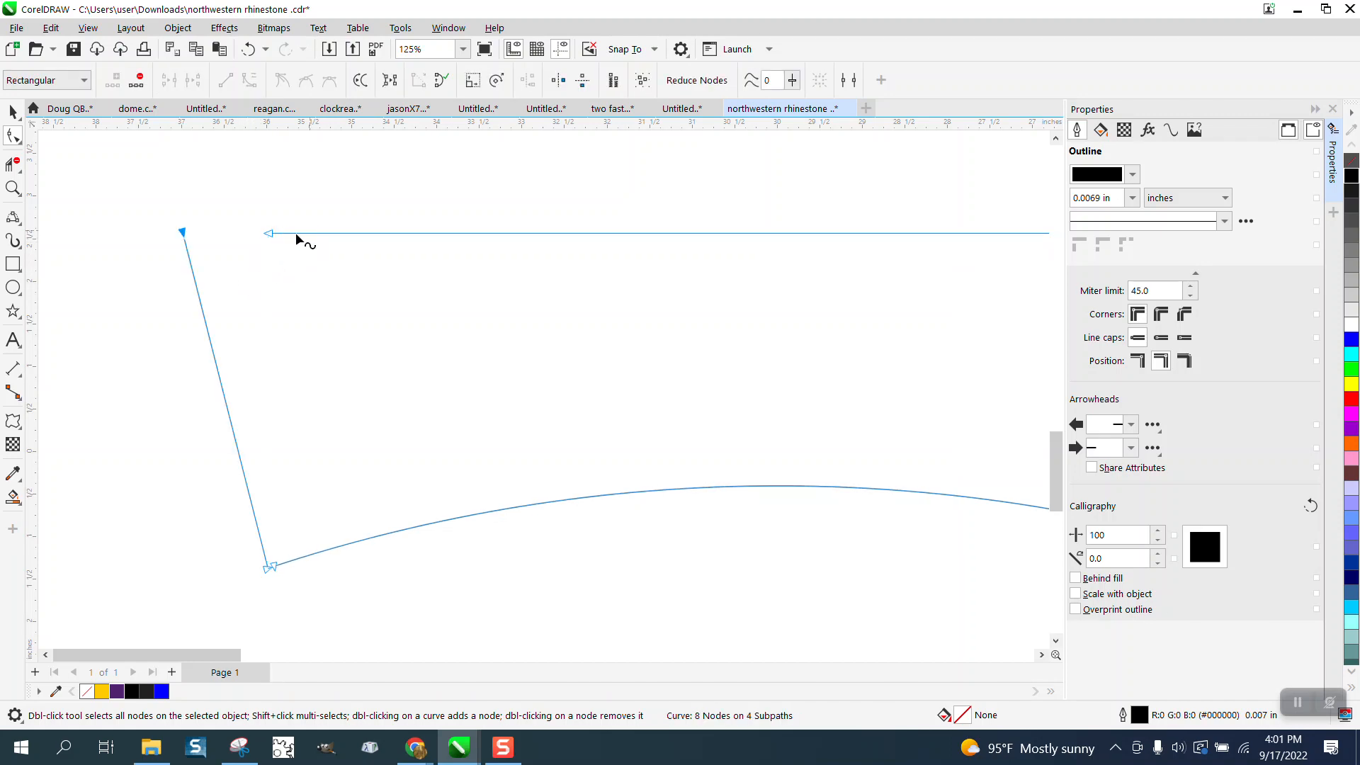
left_click(272, 566)
key("Left")
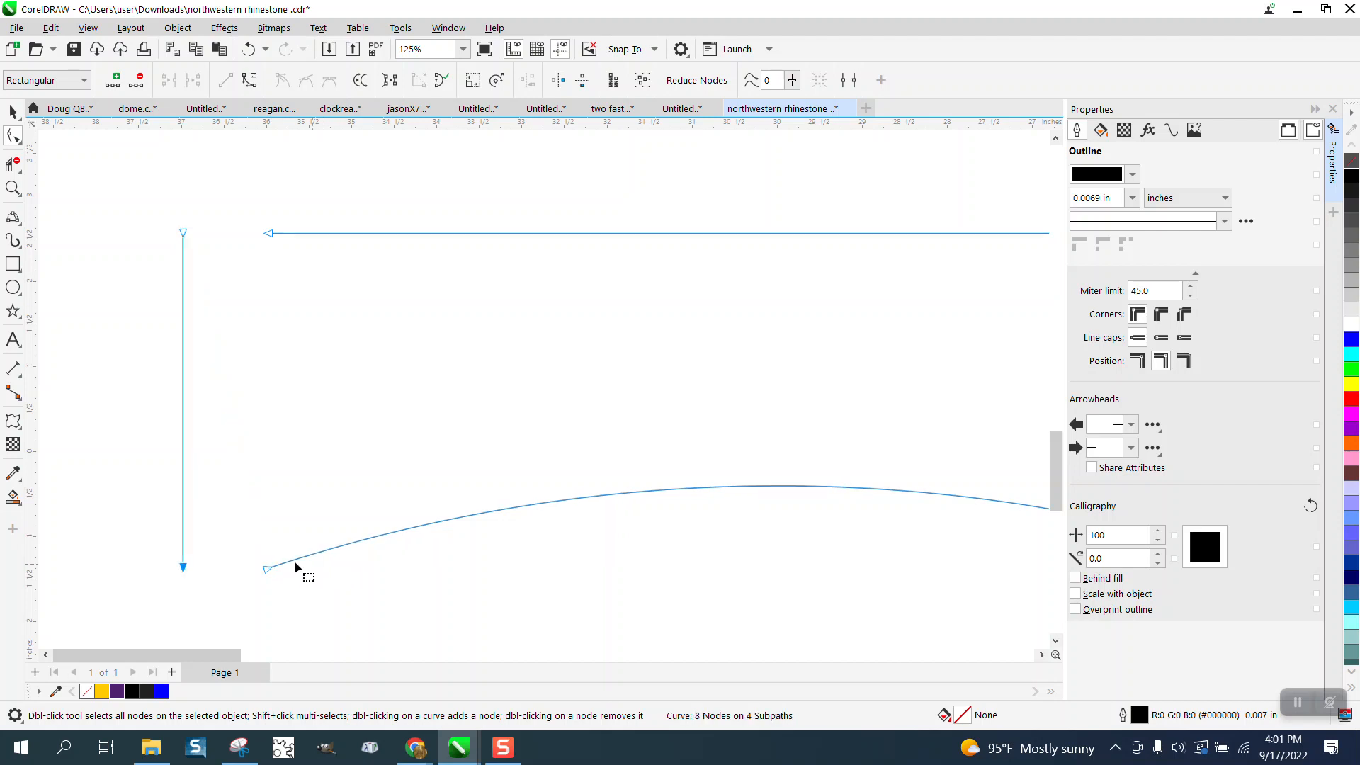
scroll(206, 508, "down", 2)
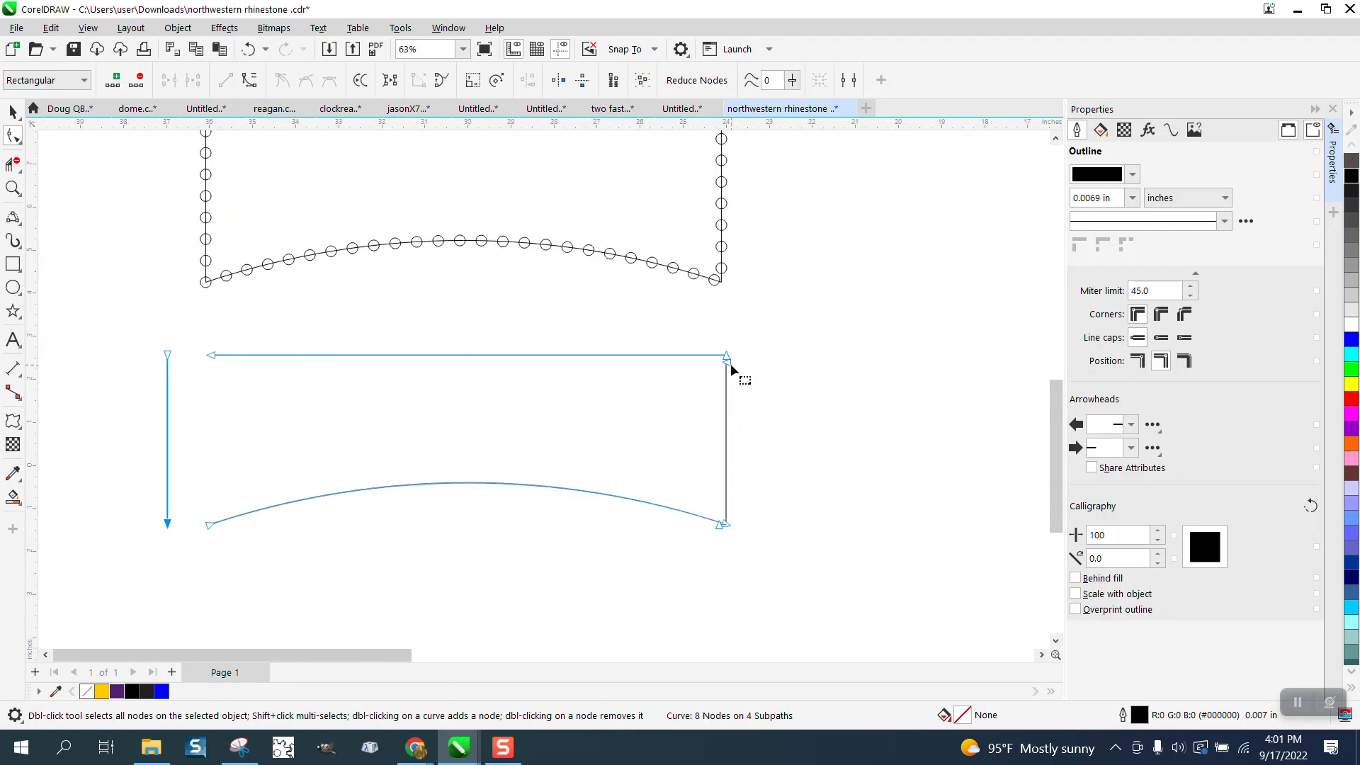
left_click(731, 362)
key("Right")
left_click(250, 48)
- Move both end nodes of the lower outline's right side 1 inch to the right, separating that side from the shape
left_click_drag(728, 358, 768, 354)
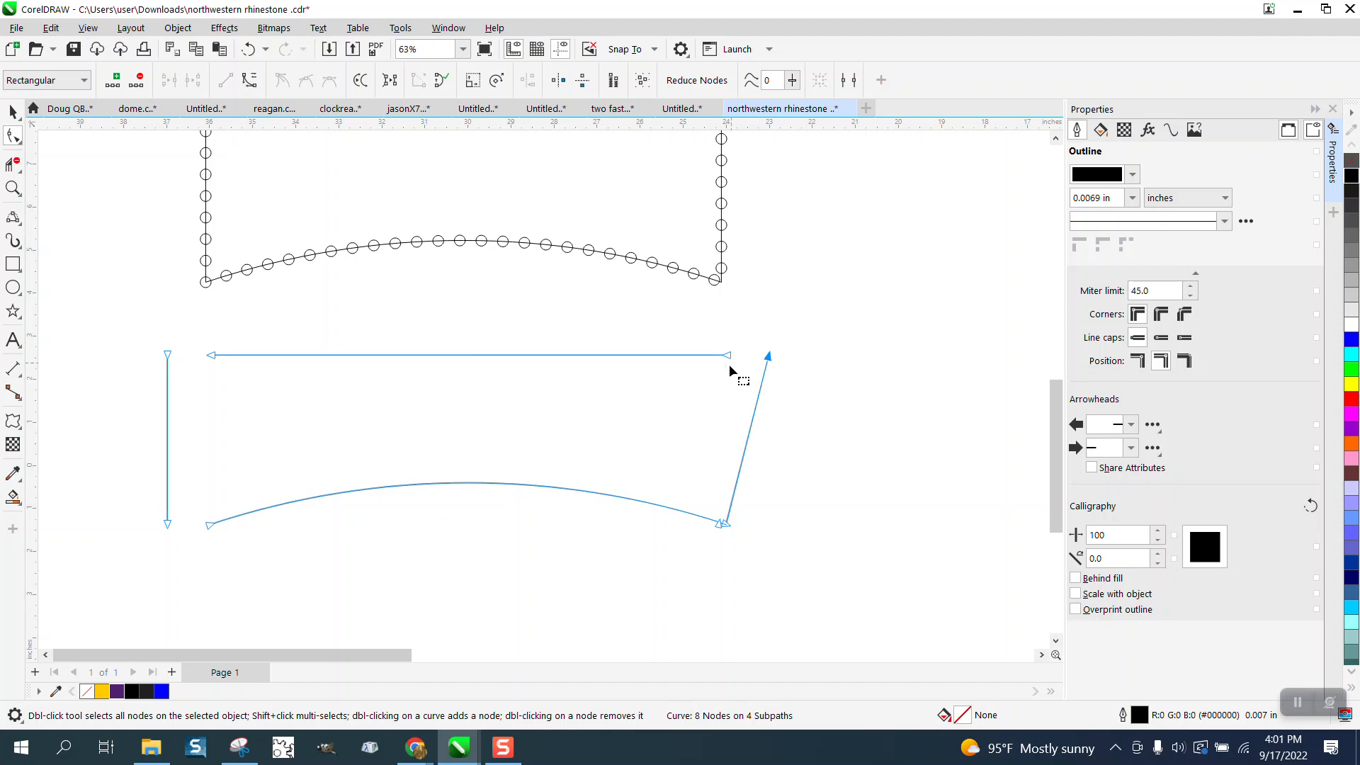
left_click(718, 524)
key("Right")
- Break the lower curve apart into separate objects and check the length of its top line in the curve properties
left_click(13, 111)
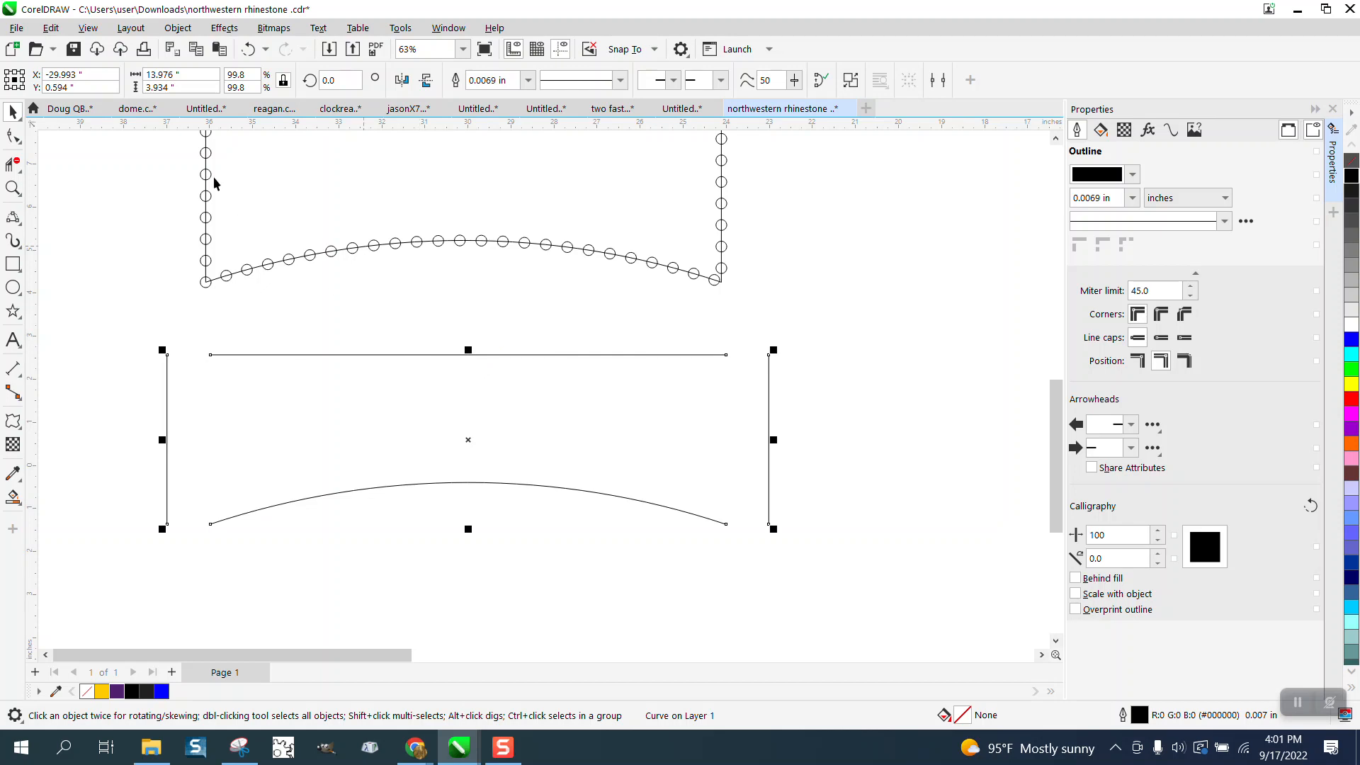
left_click(177, 27)
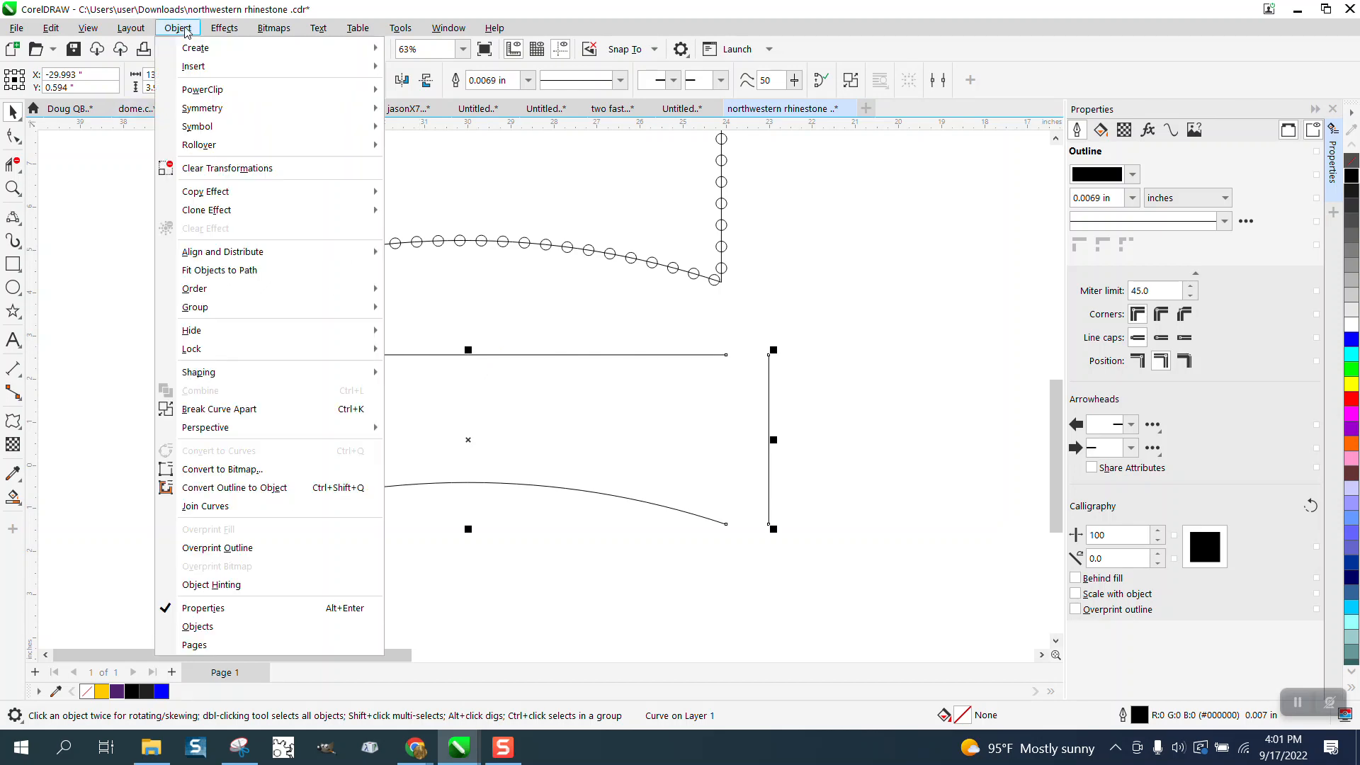
left_click(225, 410)
left_click(381, 304)
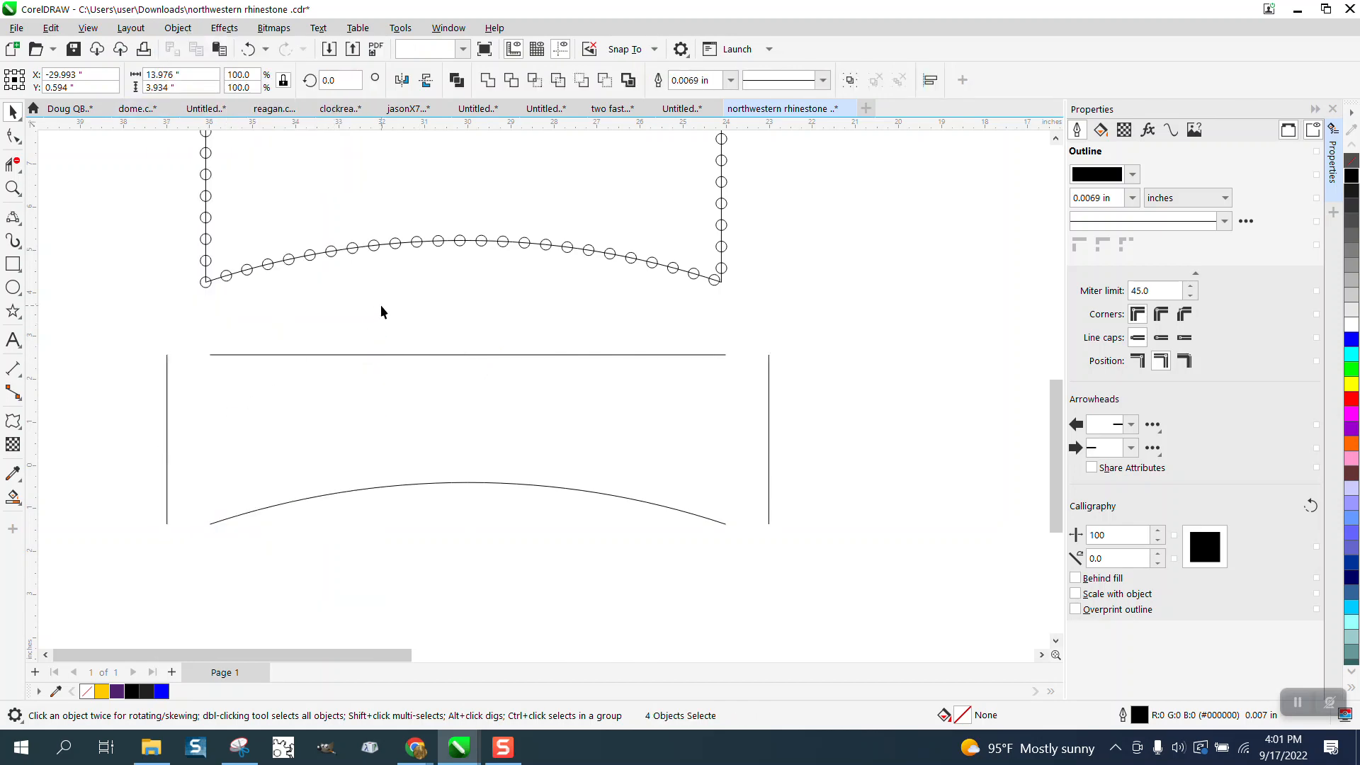
left_click(460, 354)
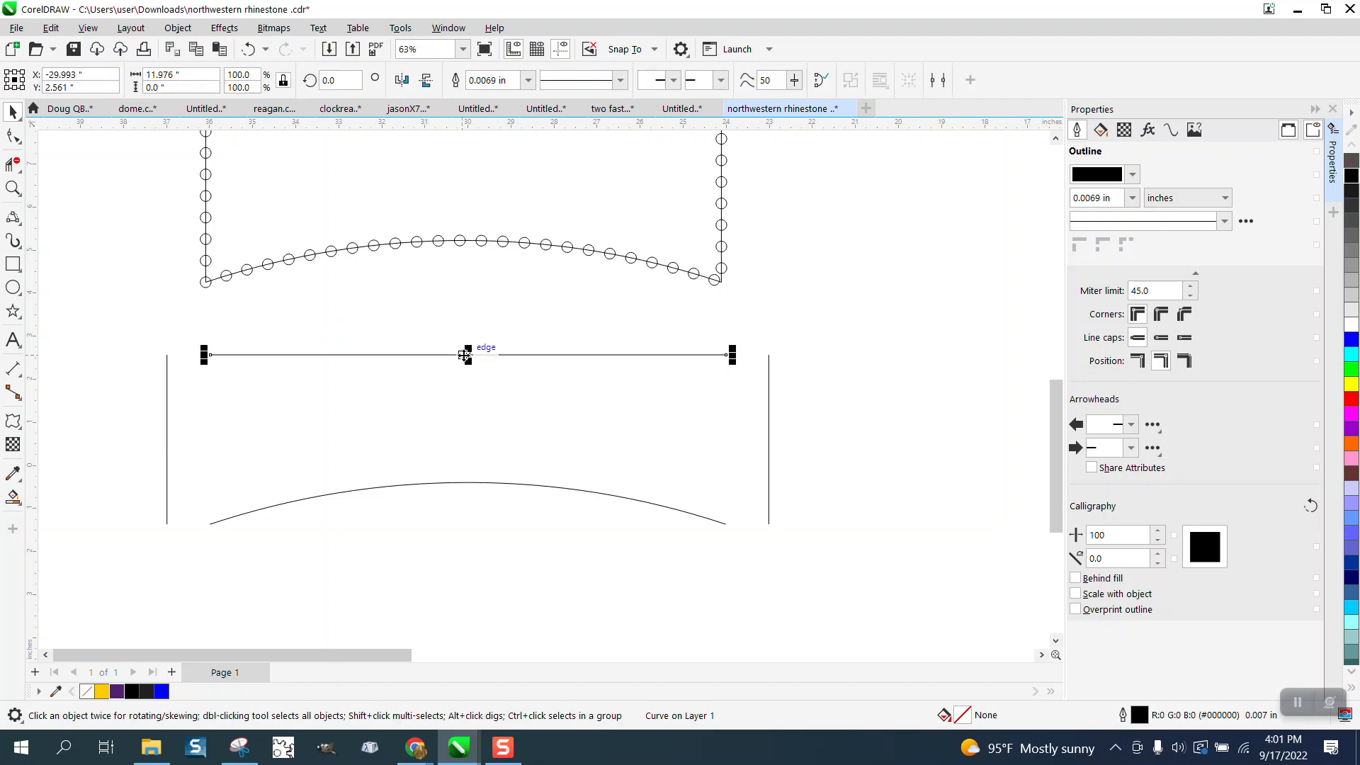
left_click(1172, 131)
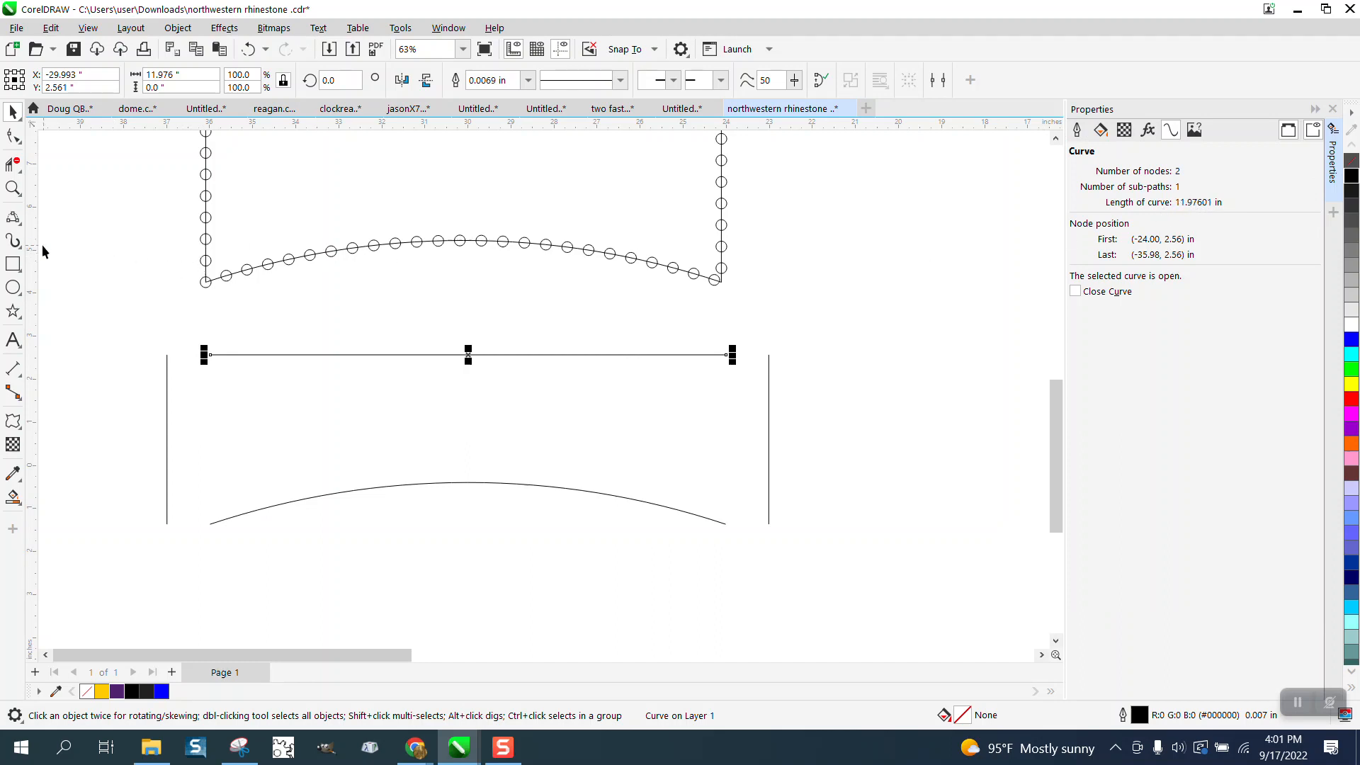
- Draw a small circle to the right of the outlines and set its diameter to 0.25 inch
left_click(13, 286)
left_click_drag(882, 270, 857, 293)
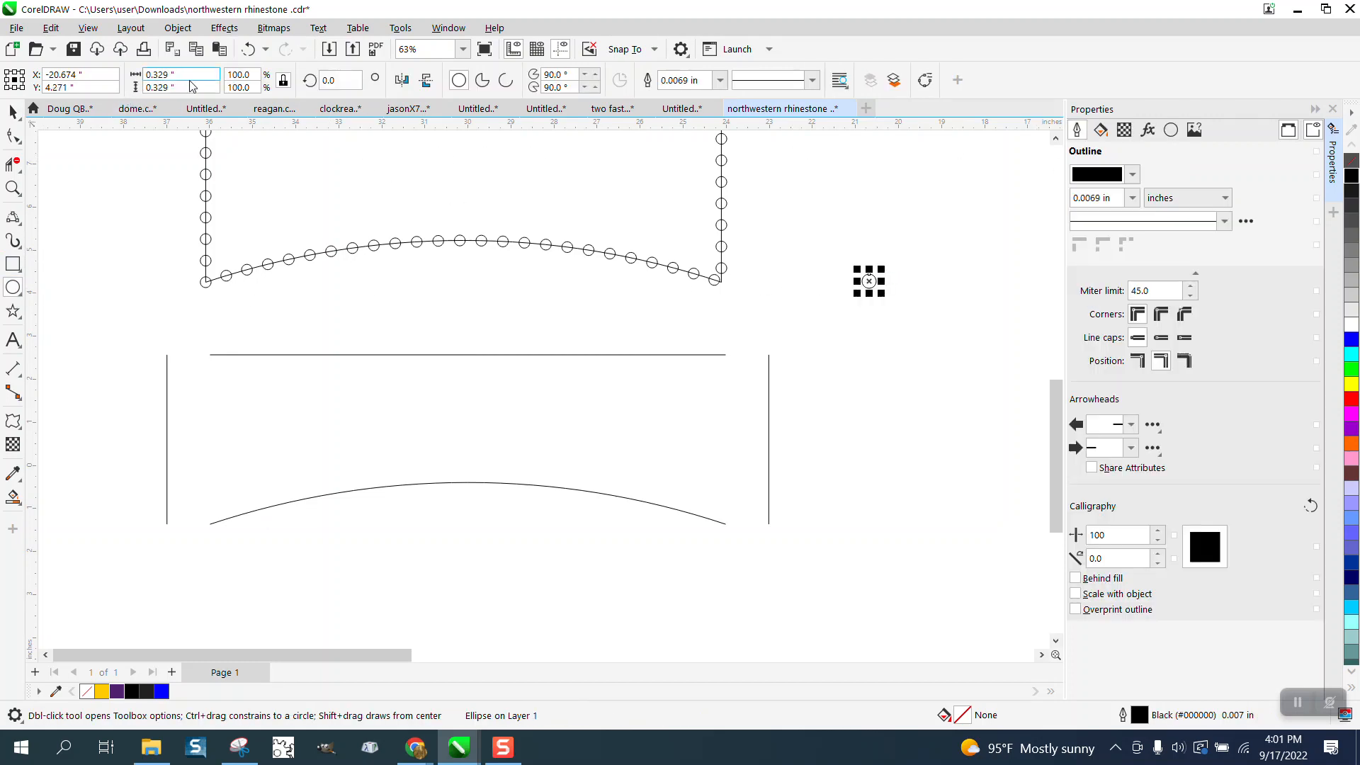
left_click_drag(194, 76, 94, 84)
type("0.25")
key("Return")
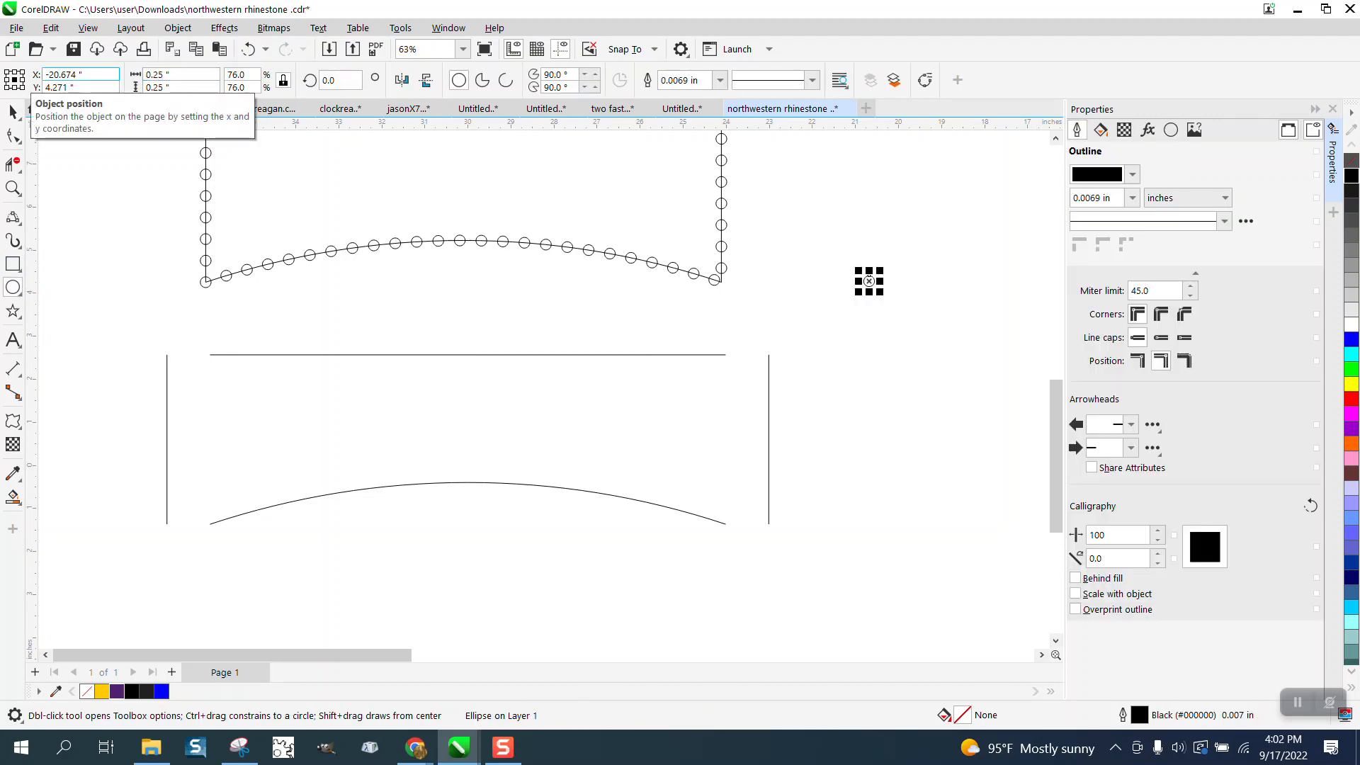
- Move the 0.25 inch circle so its center sits on the left end of the separated top line
left_click(12, 111)
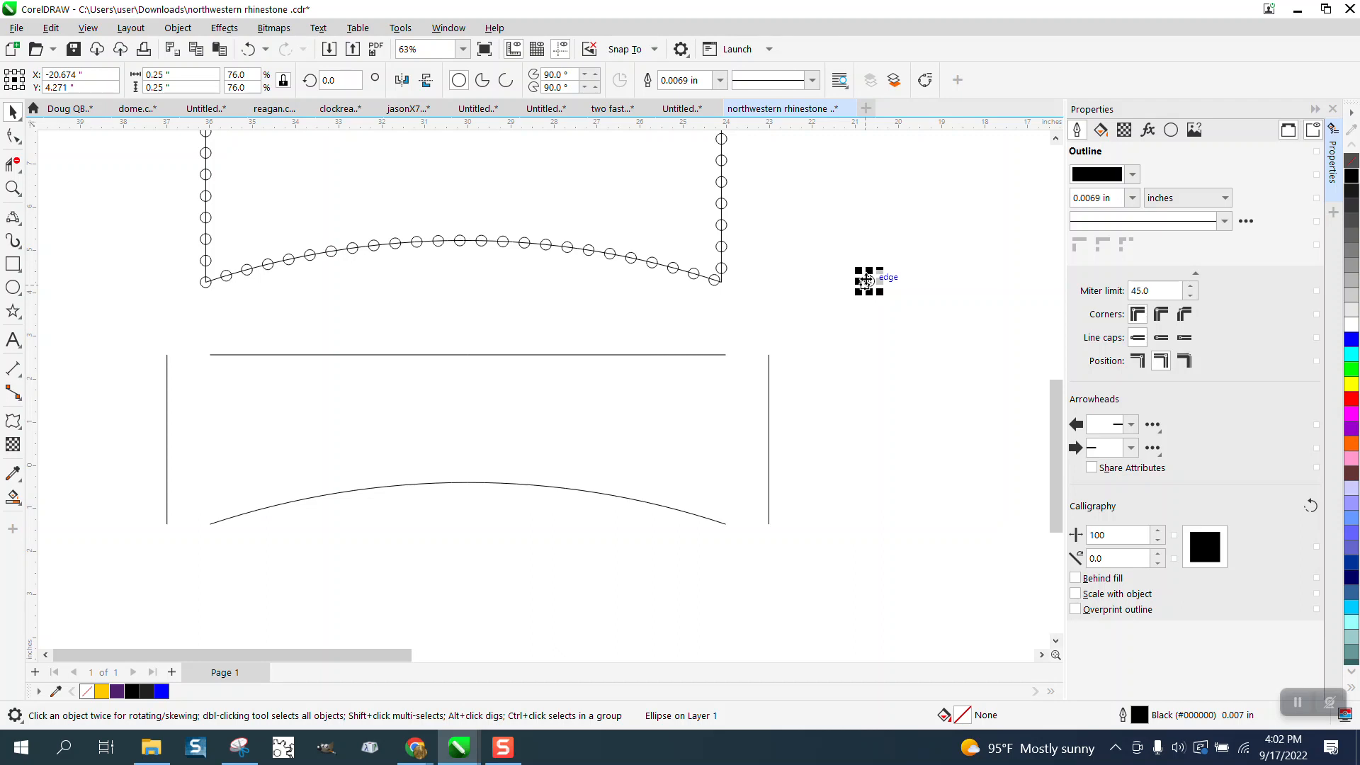
left_click_drag(866, 281, 213, 358)
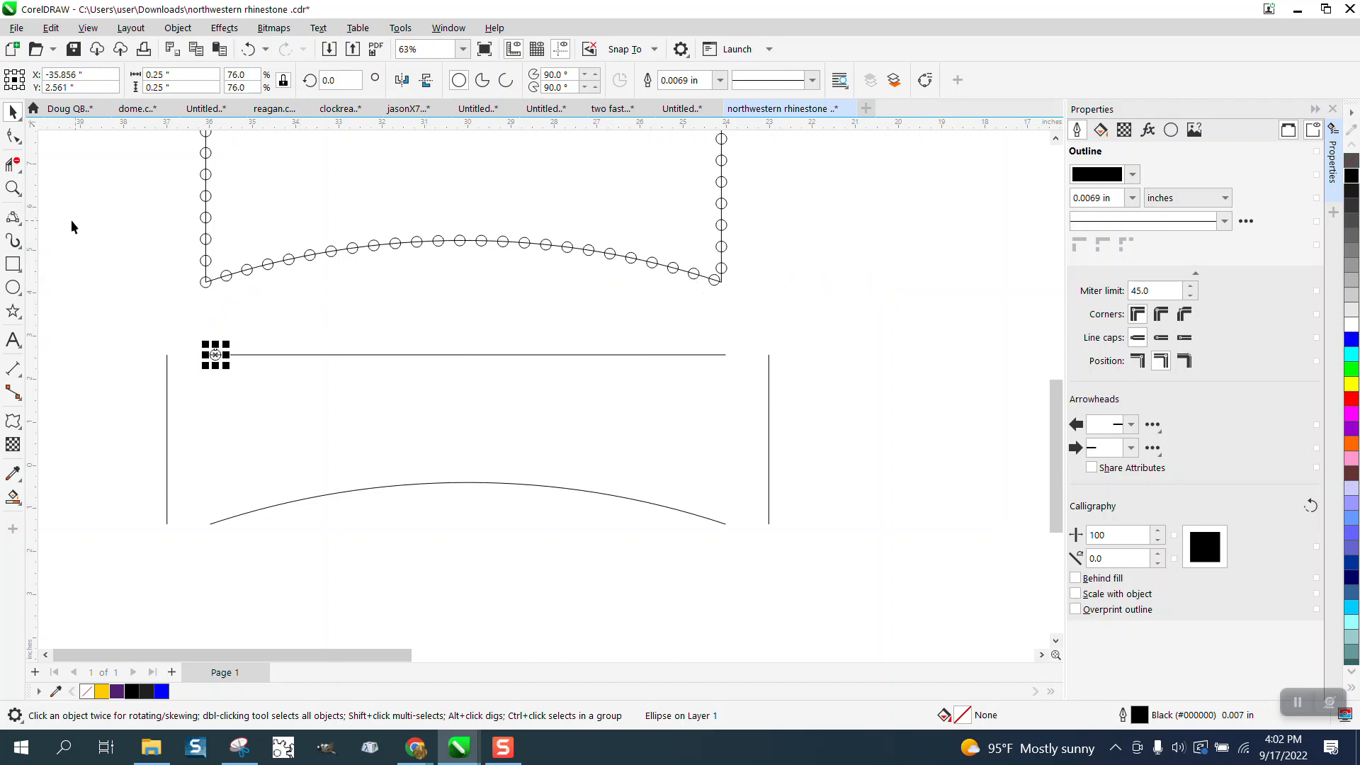
left_click(13, 188)
left_click_drag(146, 304, 261, 390)
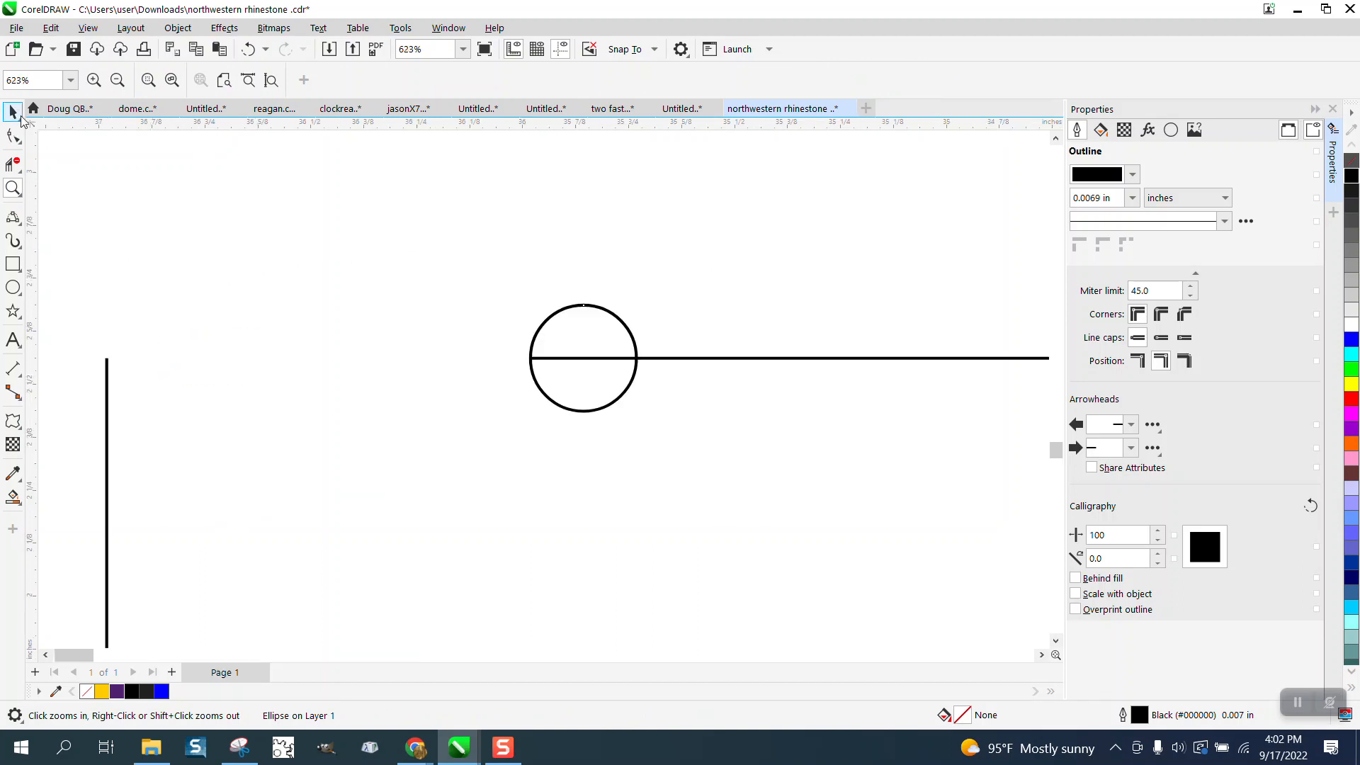
left_click(15, 113)
left_click_drag(585, 358, 535, 358)
- Place a copy of the circle centered on the right end of the top line
scroll(301, 248, "down", 2)
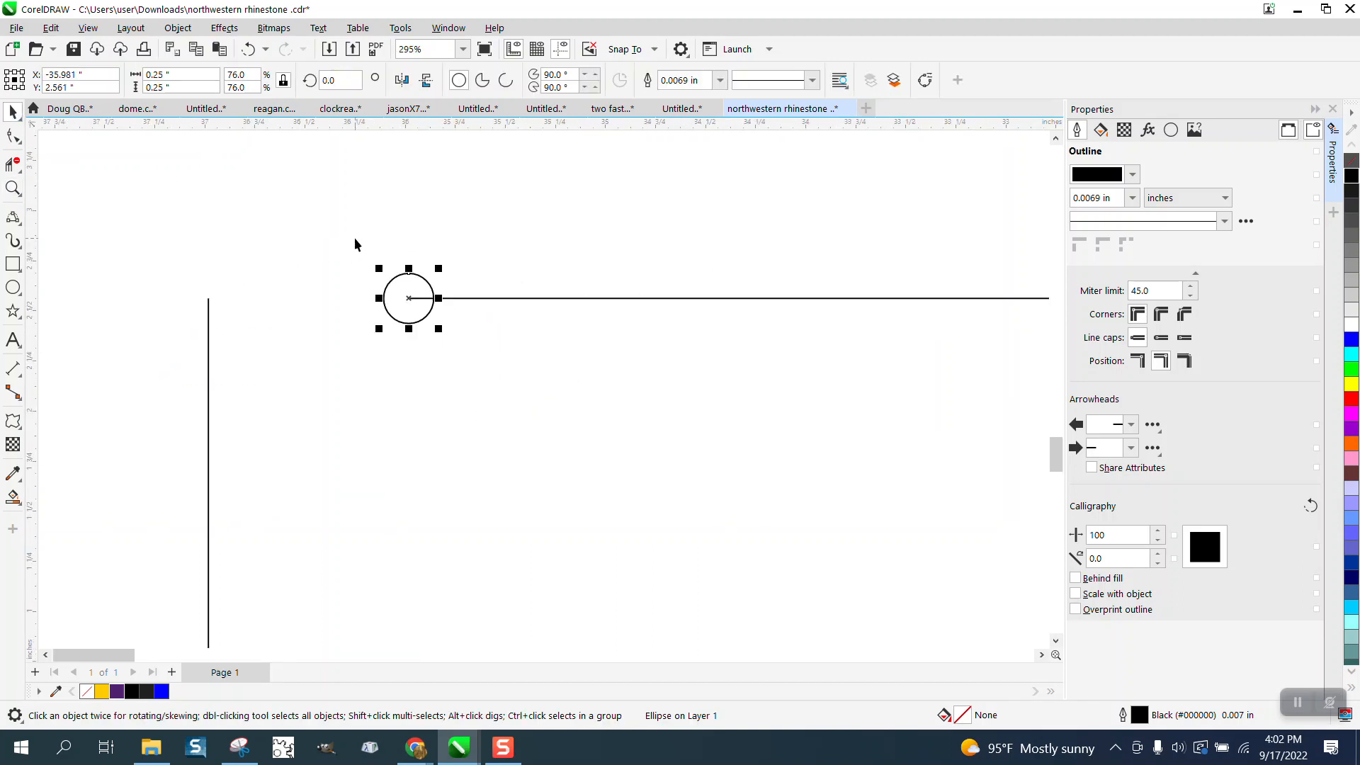
scroll(382, 277, "down", 4)
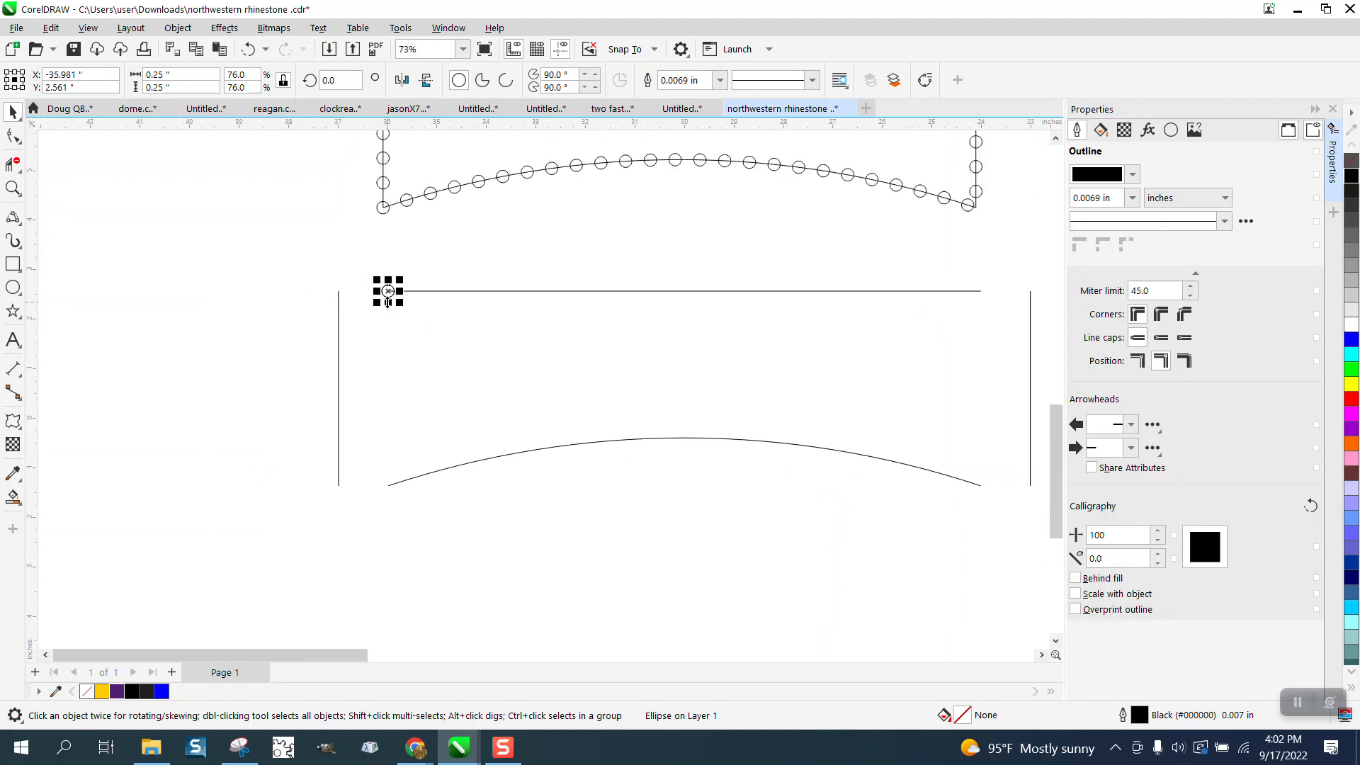
left_click_drag(389, 296, 980, 291)
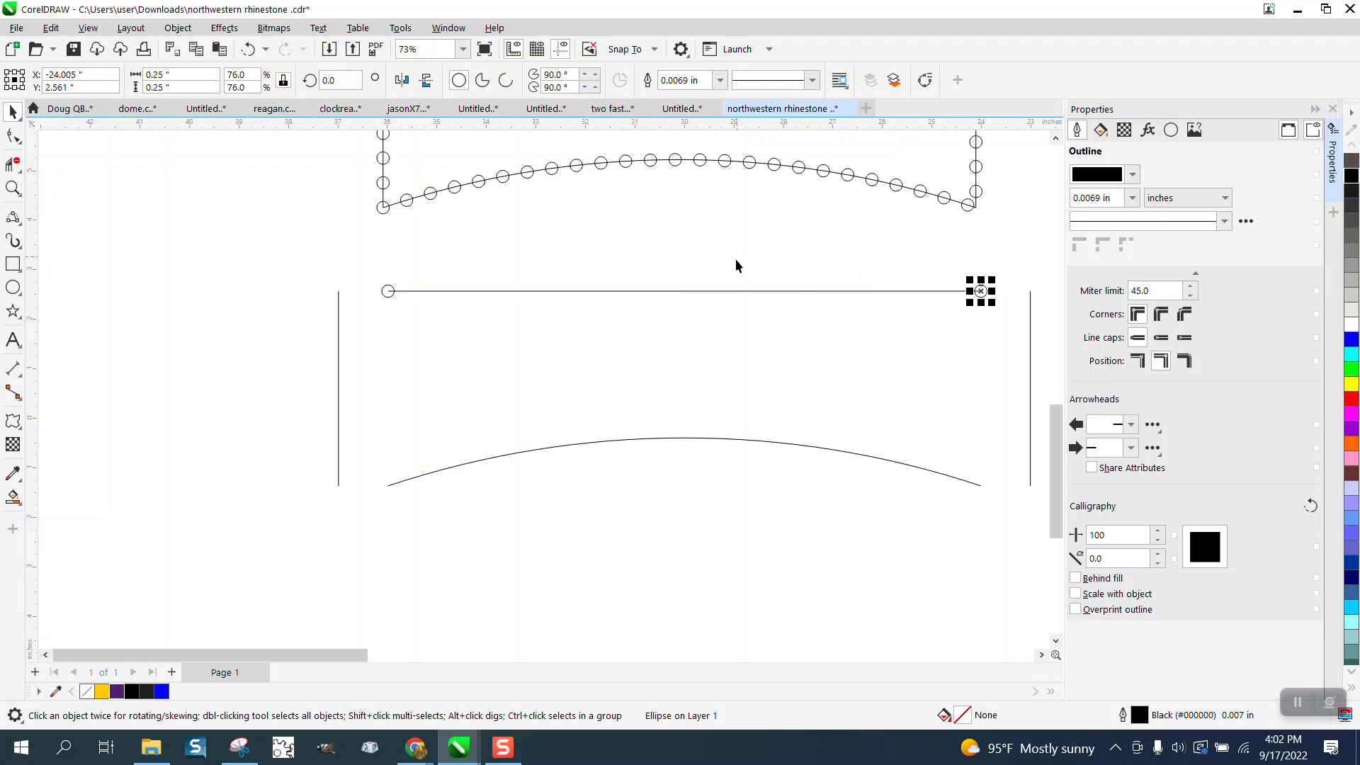
- Check the top line's length in the curve properties and deselect it
left_click(731, 290)
left_click(1169, 129)
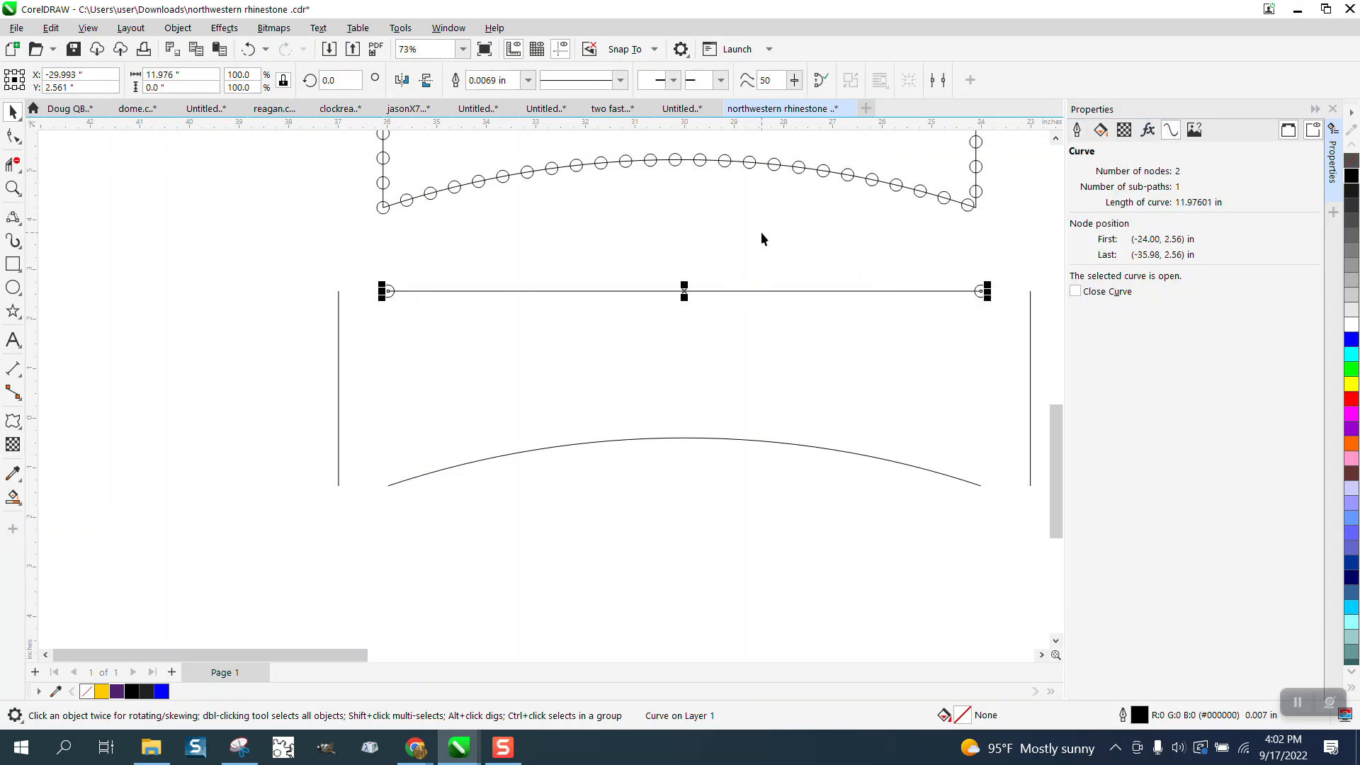
left_click(701, 233)
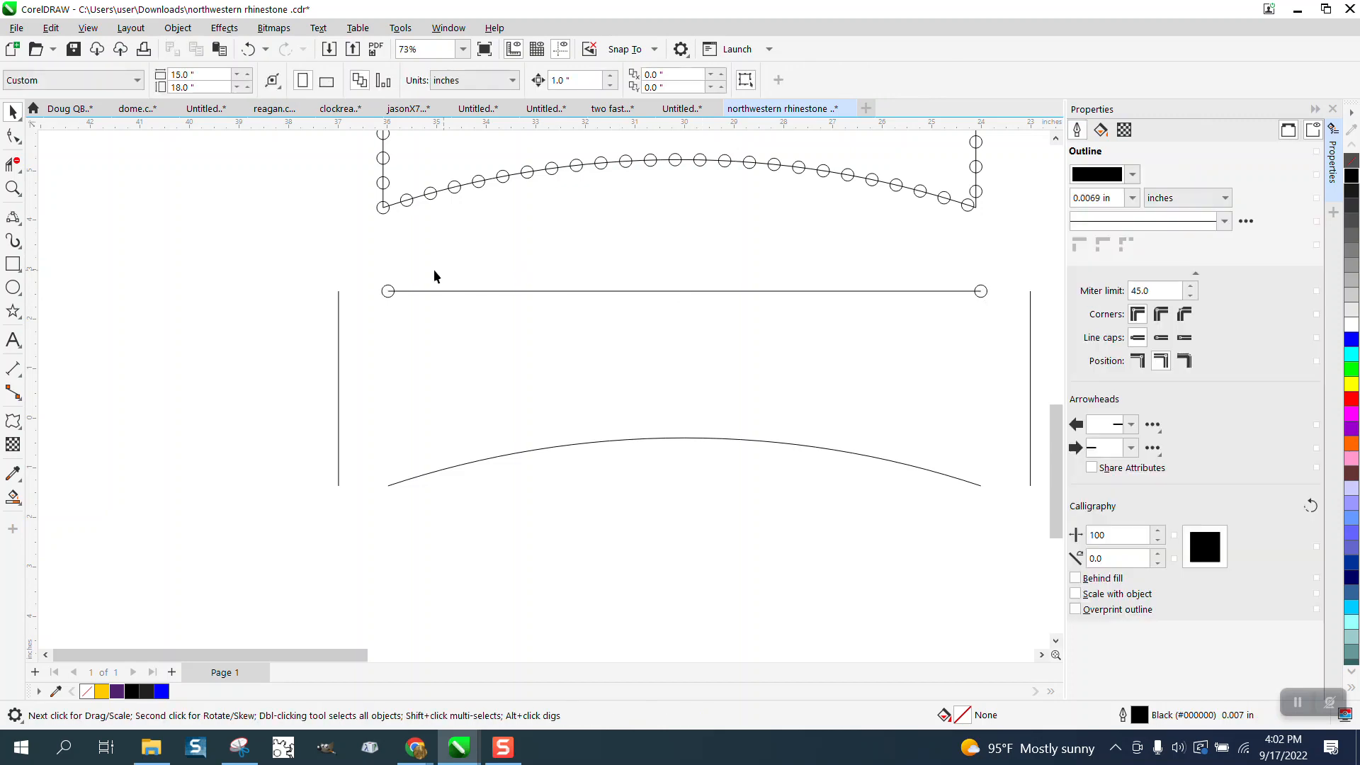
- Blend the two end circles of the top line with 22 intermediate steps and deselect the result
left_click(391, 289)
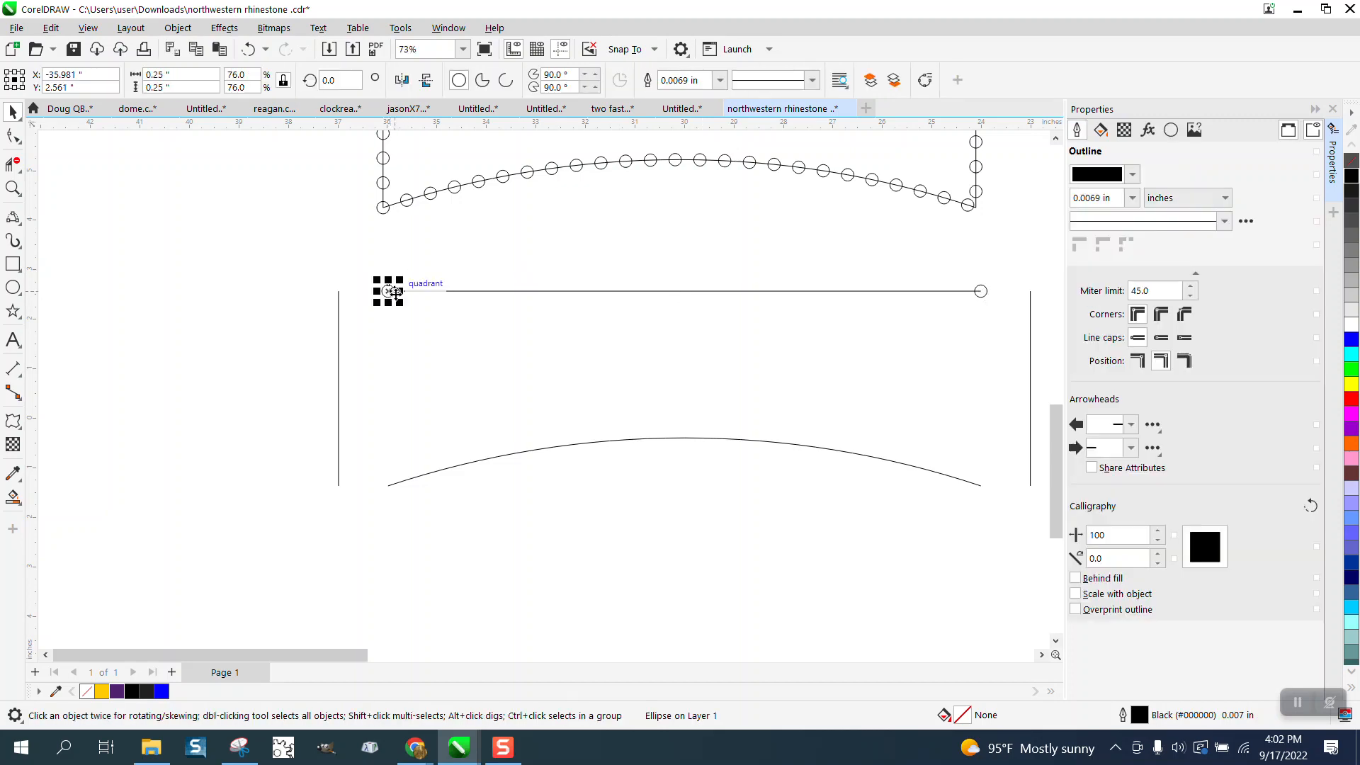
left_click(225, 28)
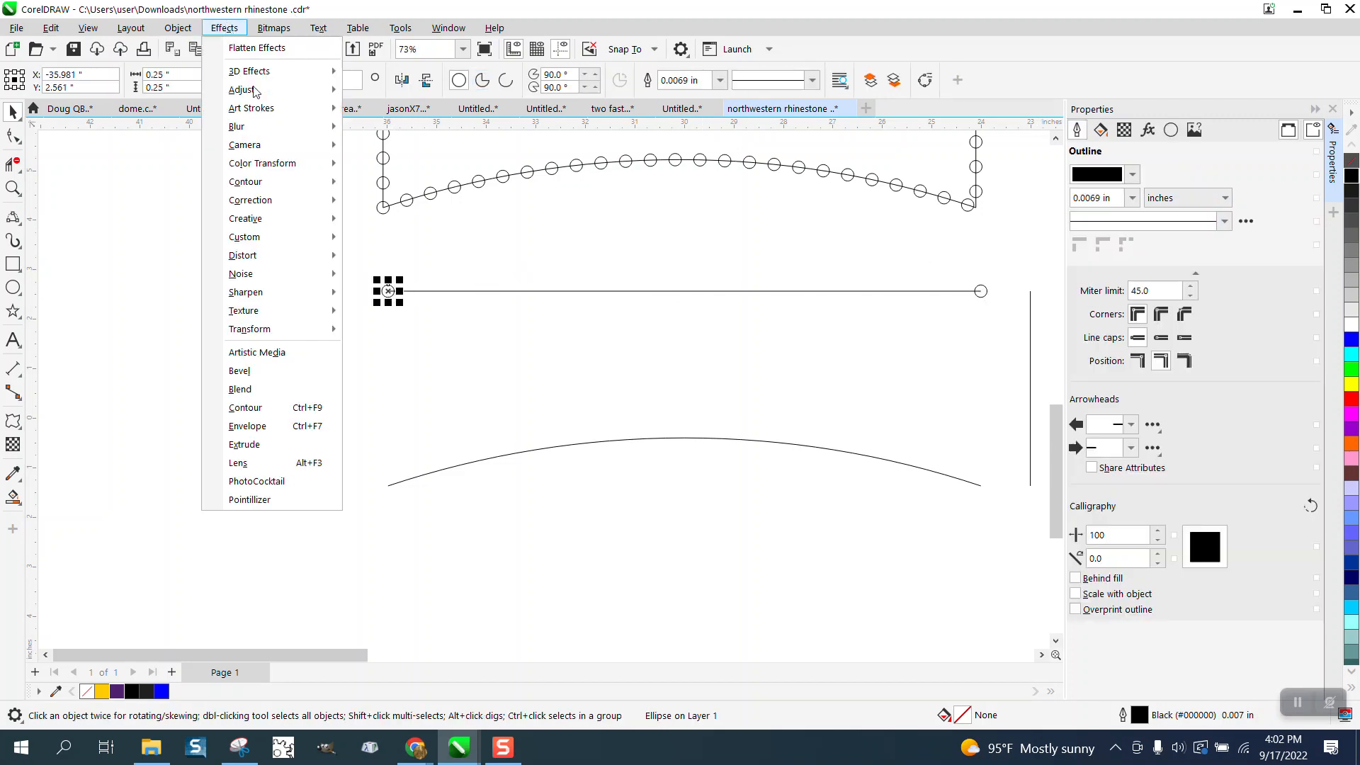
left_click(258, 389)
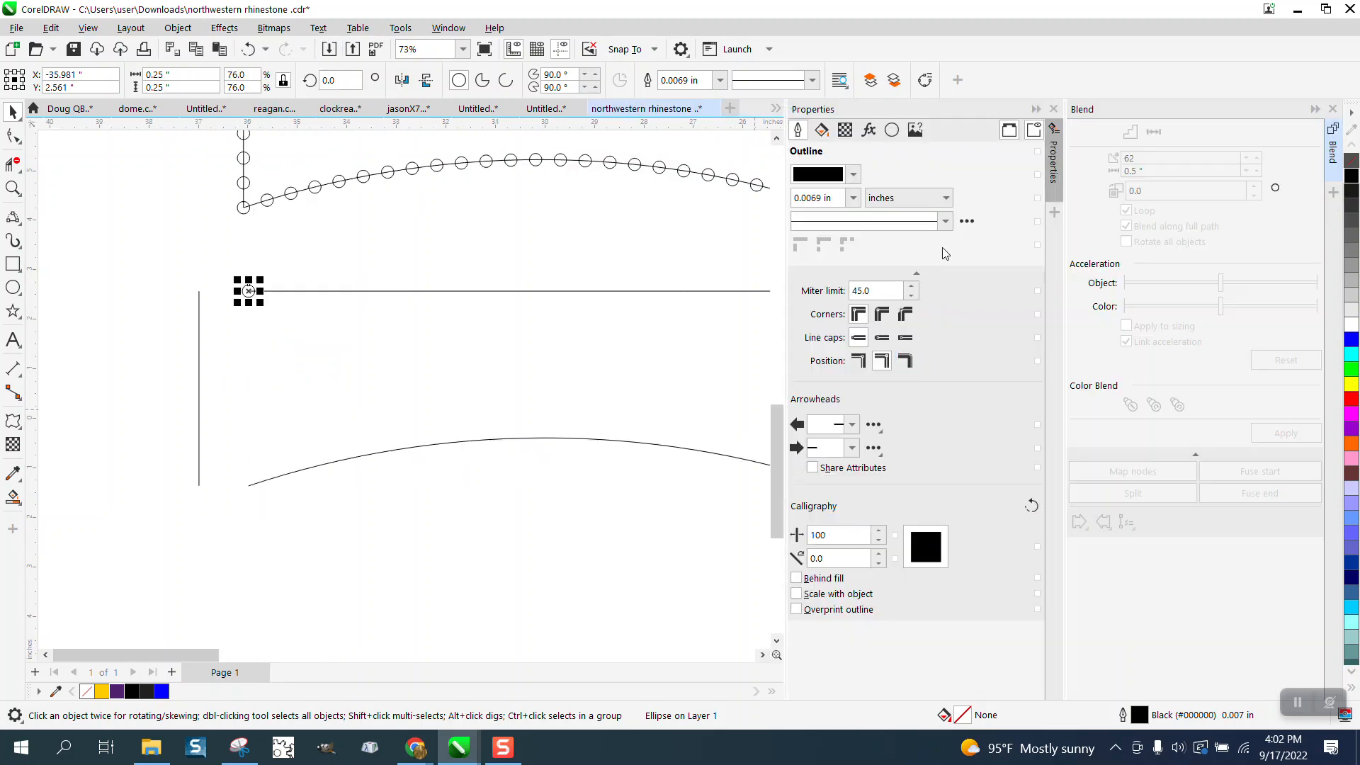
left_click_drag(992, 109, 1151, 121)
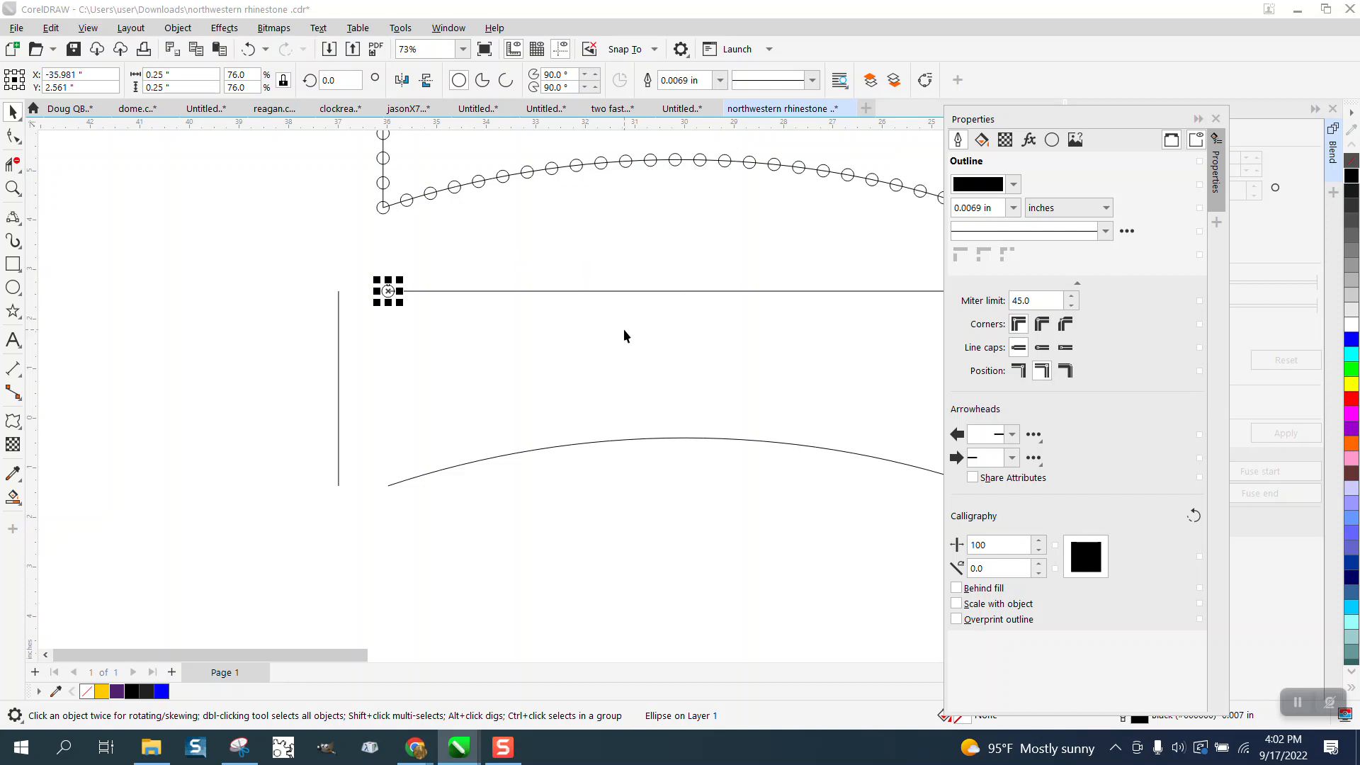
scroll(350, 651, "right", 3)
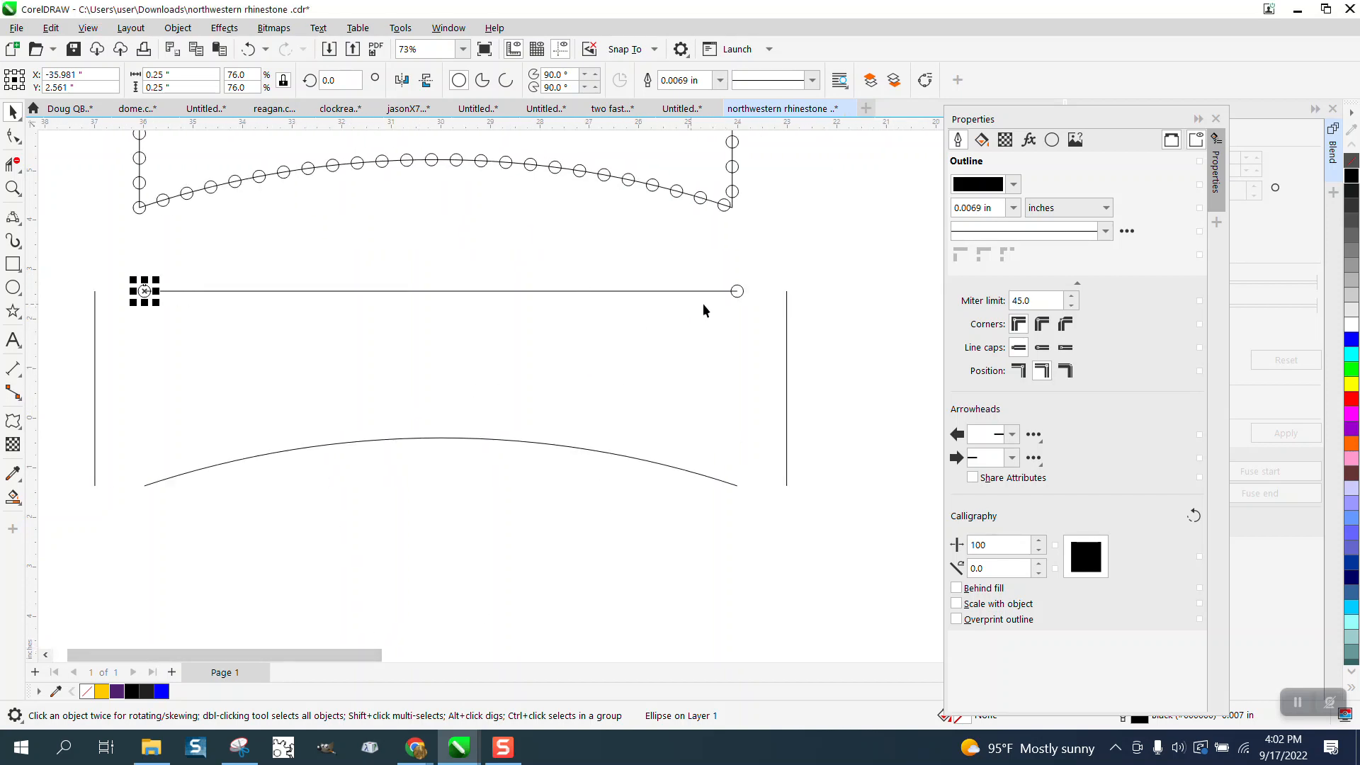
left_click(738, 294, "shift")
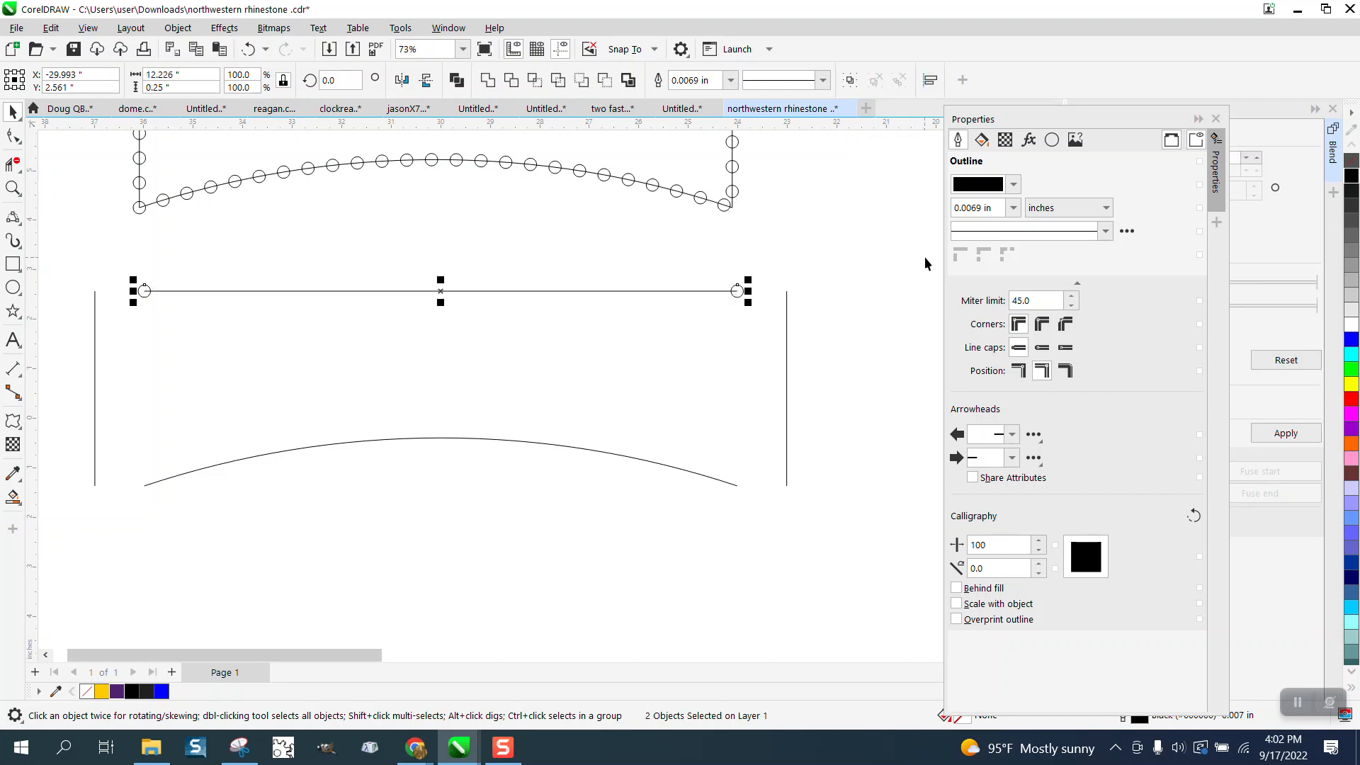
left_click(1215, 119)
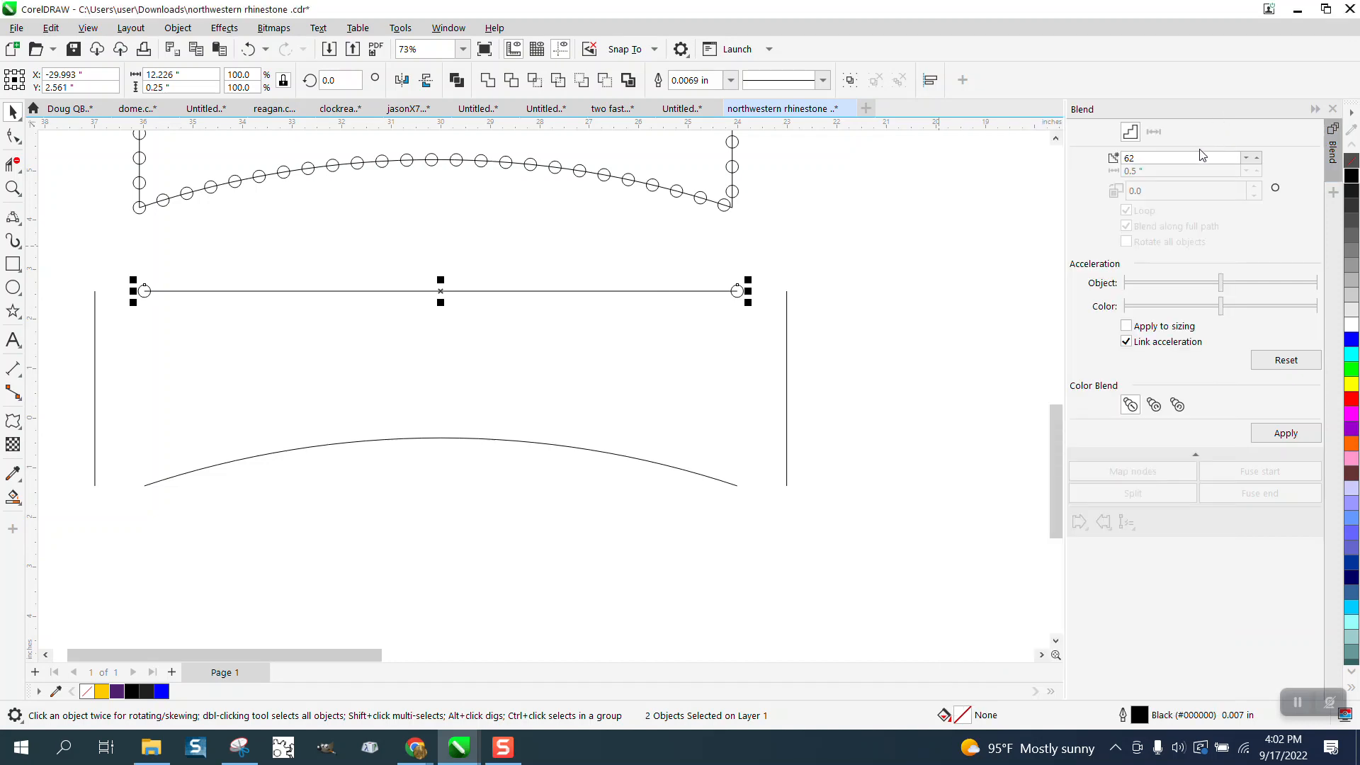
left_click_drag(1190, 157, 1117, 159)
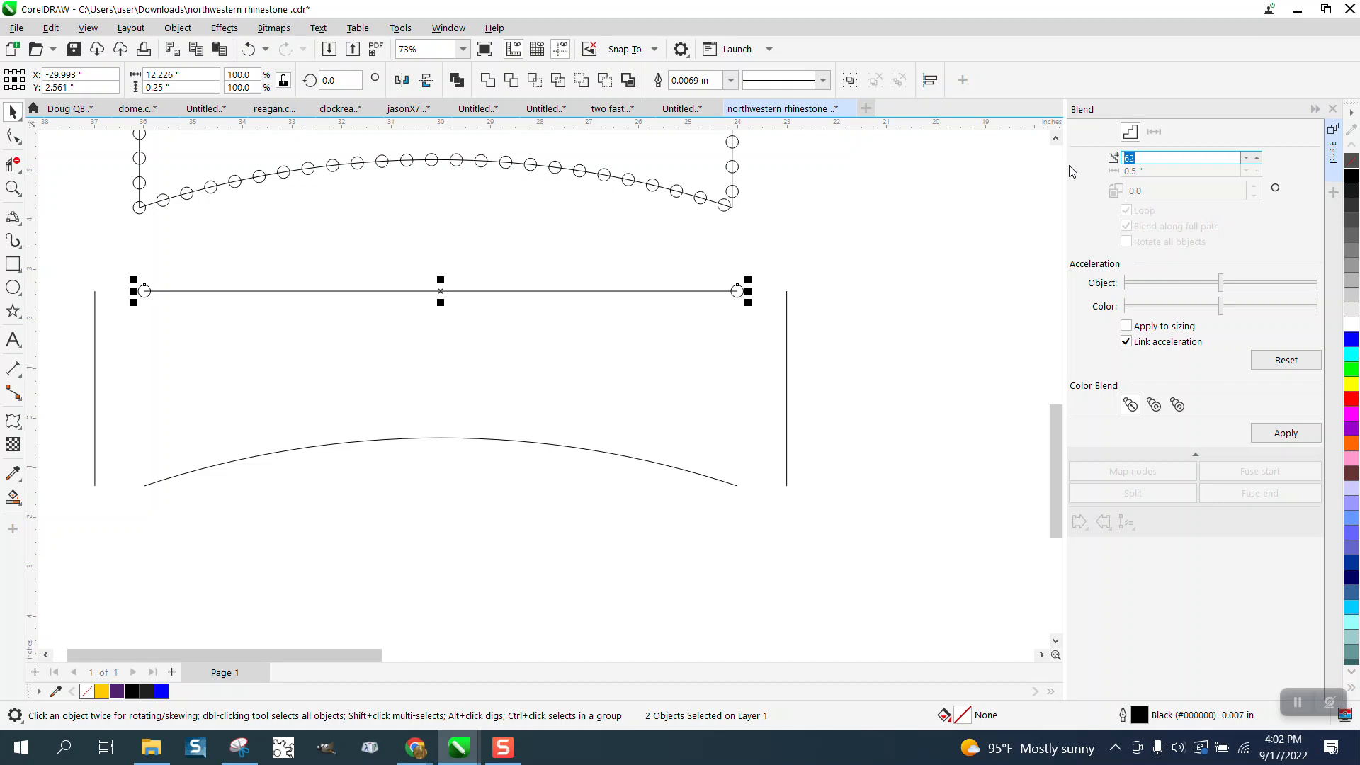
type("2")
left_click(1285, 433)
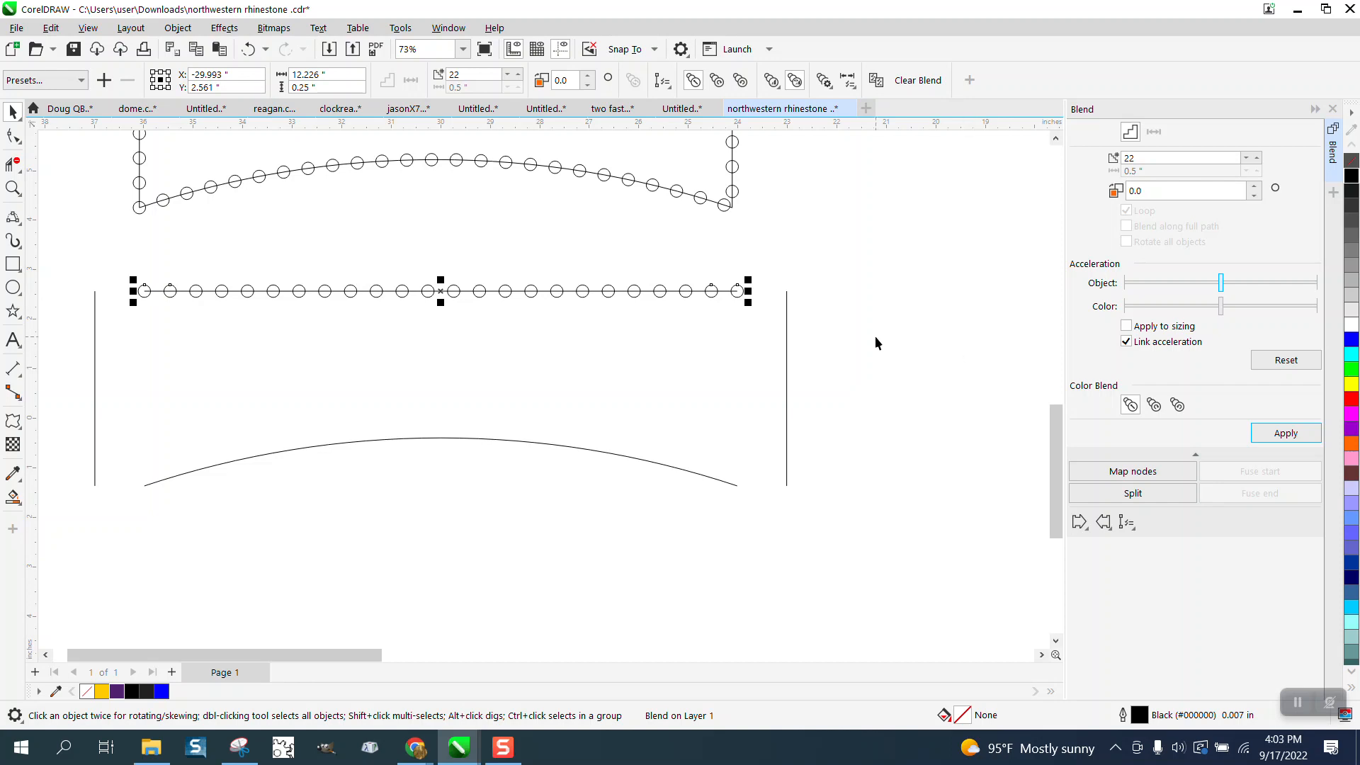
left_click(868, 310)
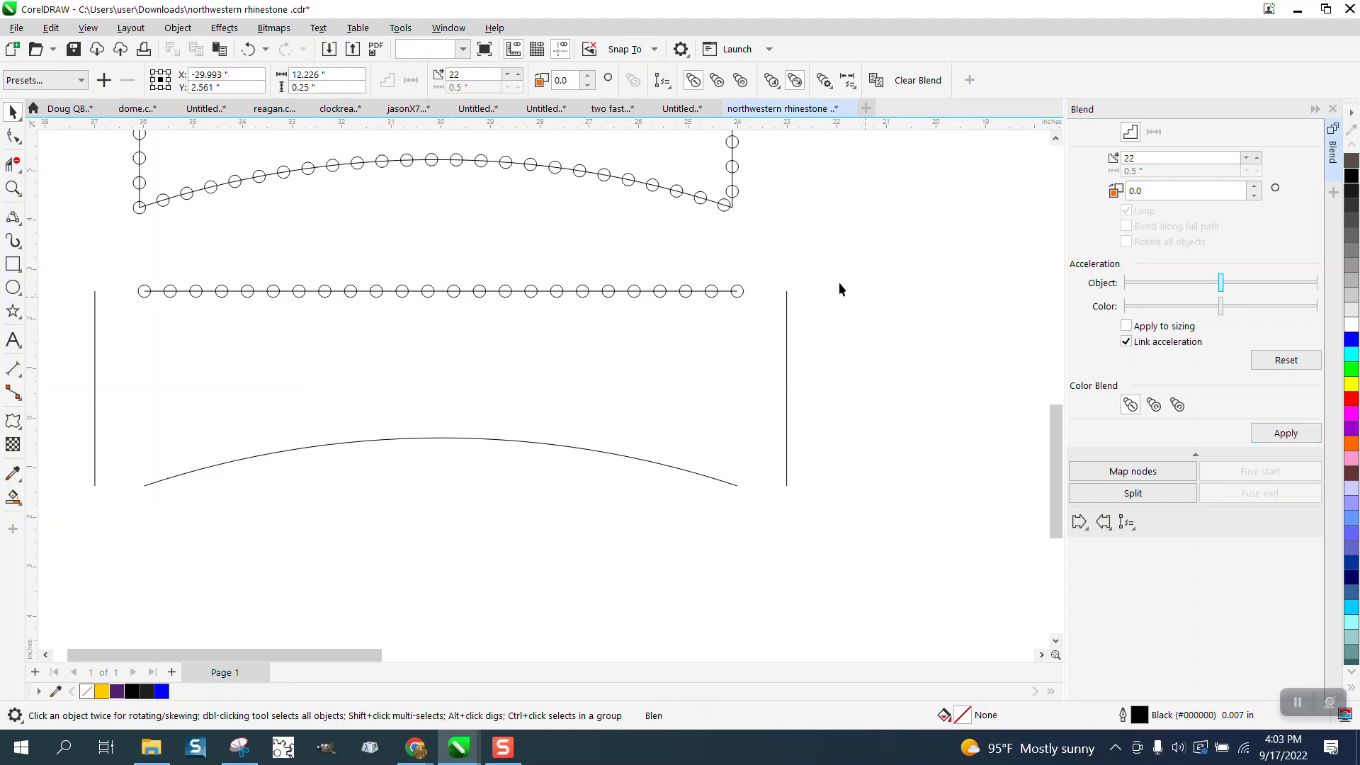
- Place a copy of the top line's right end circle centered on the upper end of the right vertical line
left_click(725, 210)
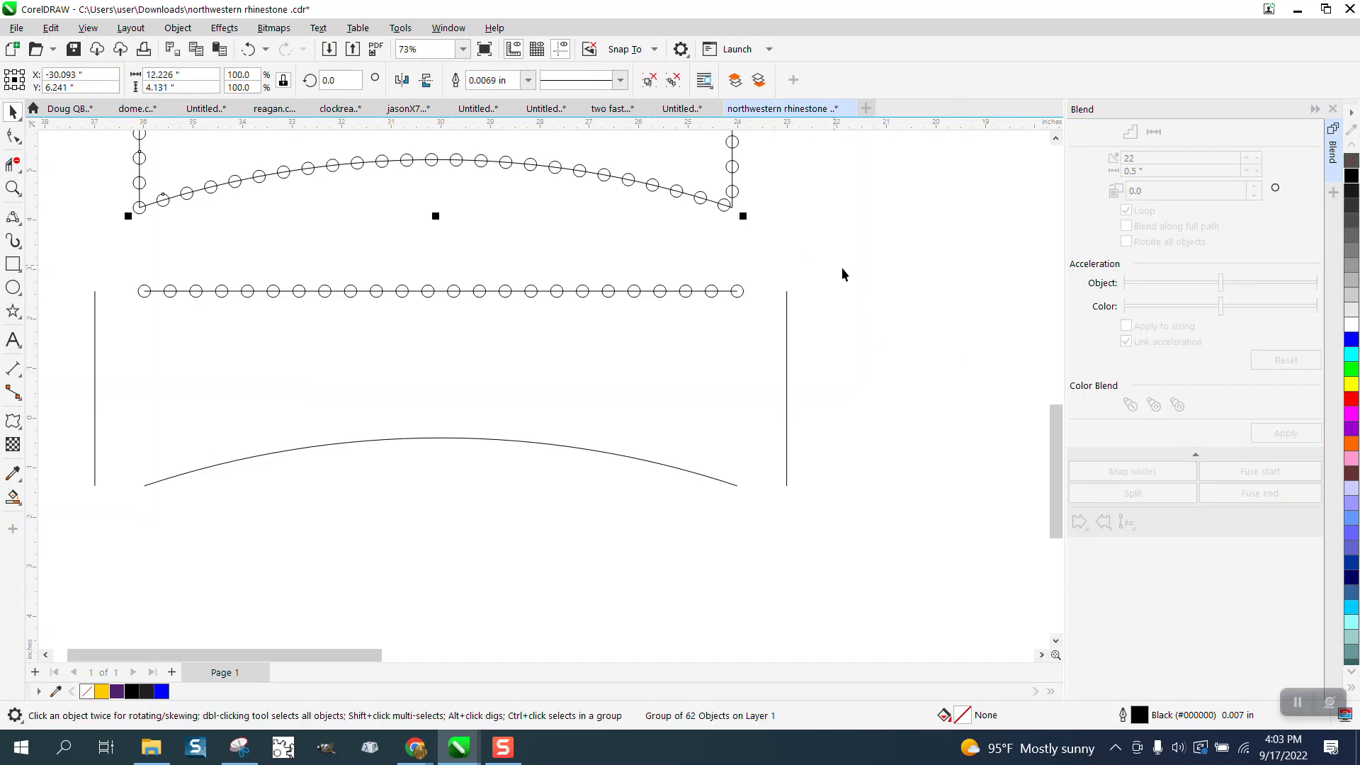
left_click(821, 278)
left_click(741, 291)
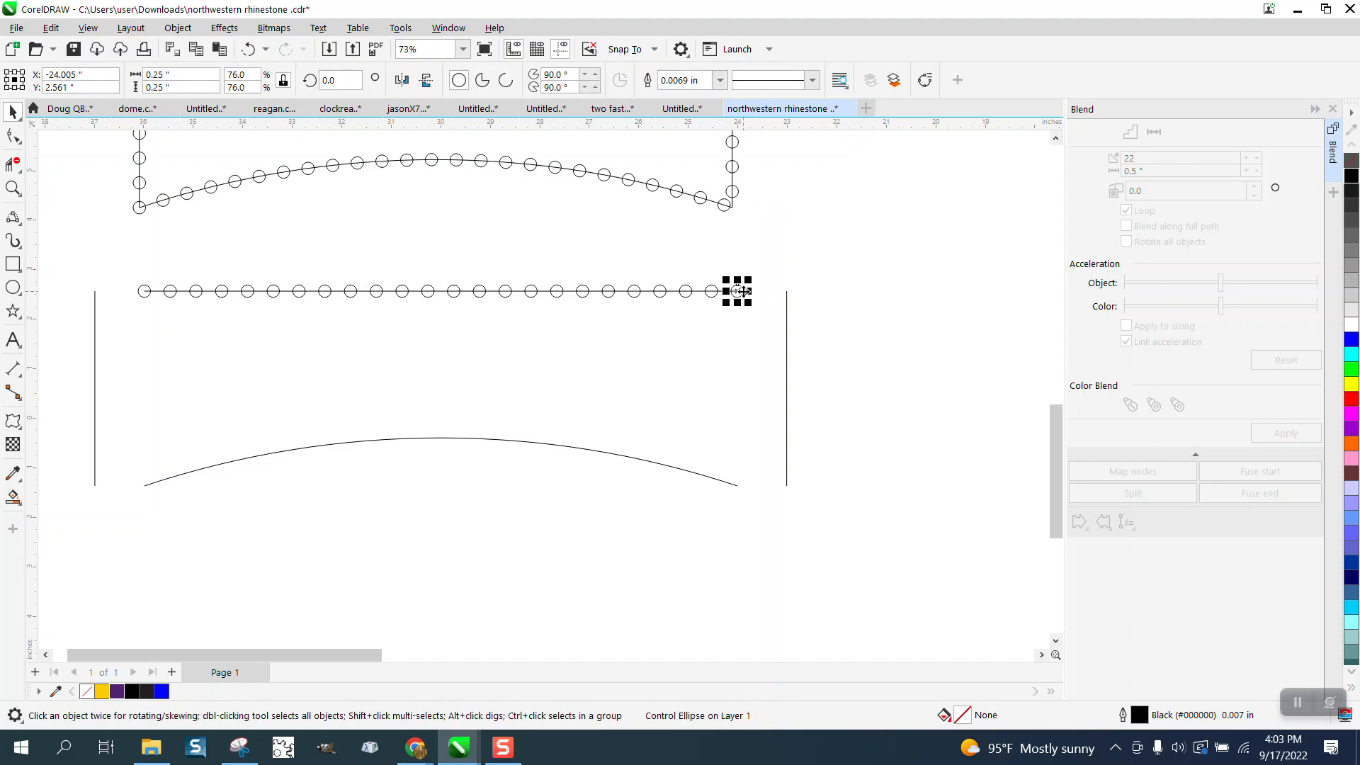
key("ctrl+v")
left_click_drag(747, 303, 788, 296)
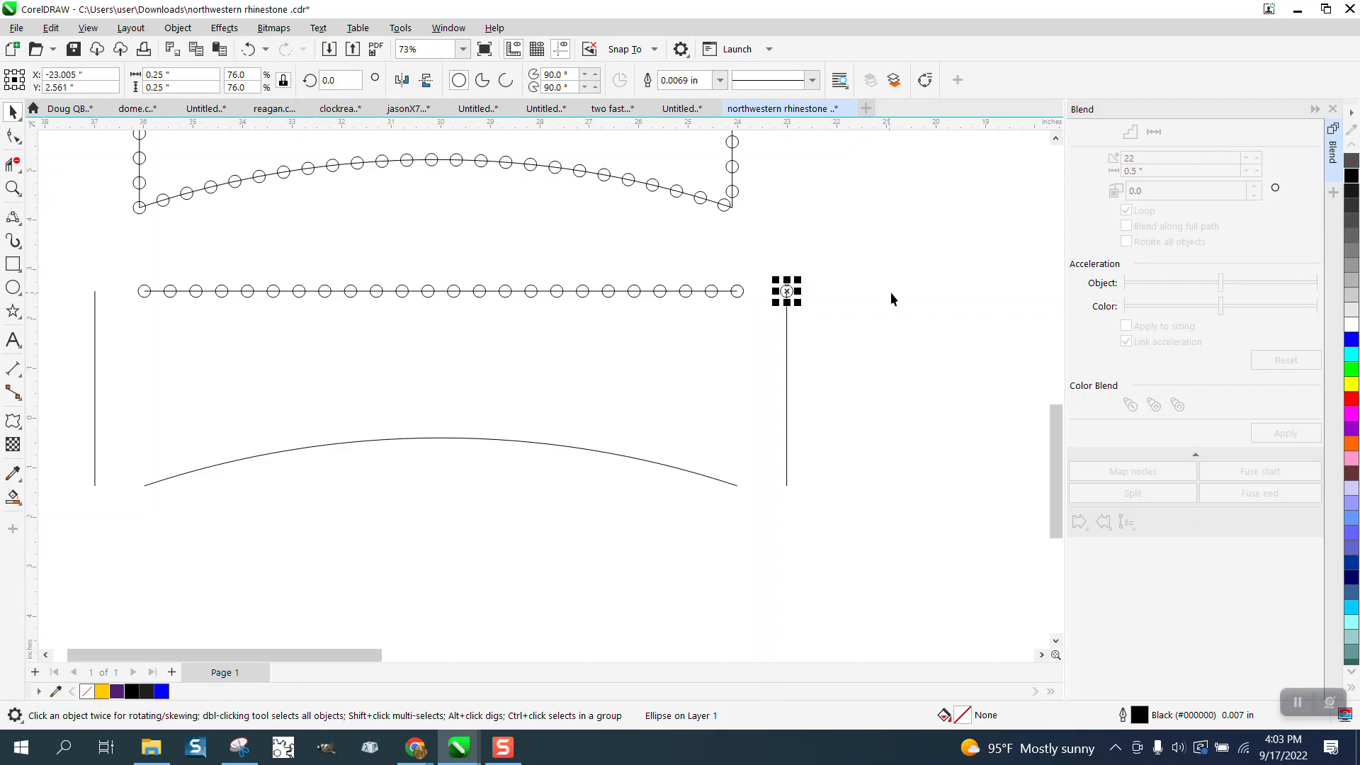
- Check the right vertical line's length in the curve properties and deselect it
left_click(784, 360)
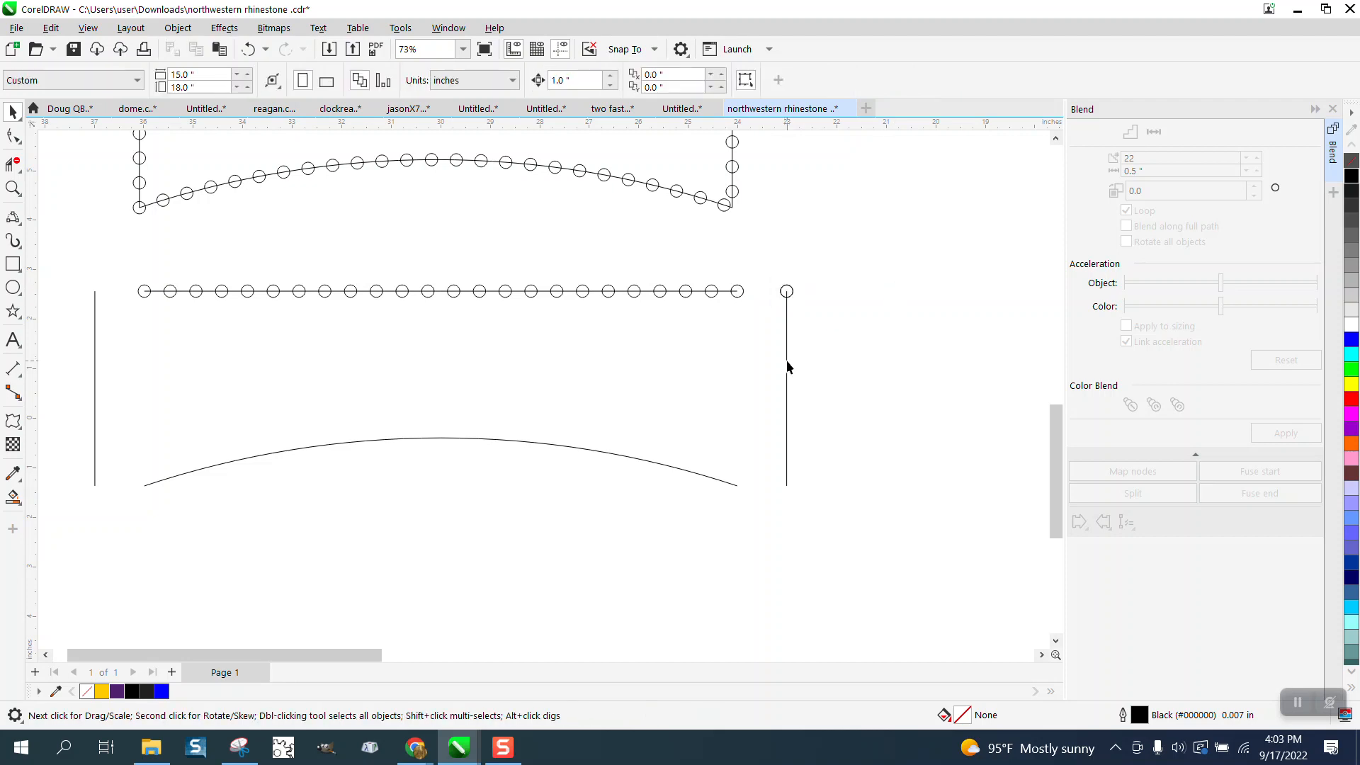
left_click(787, 365)
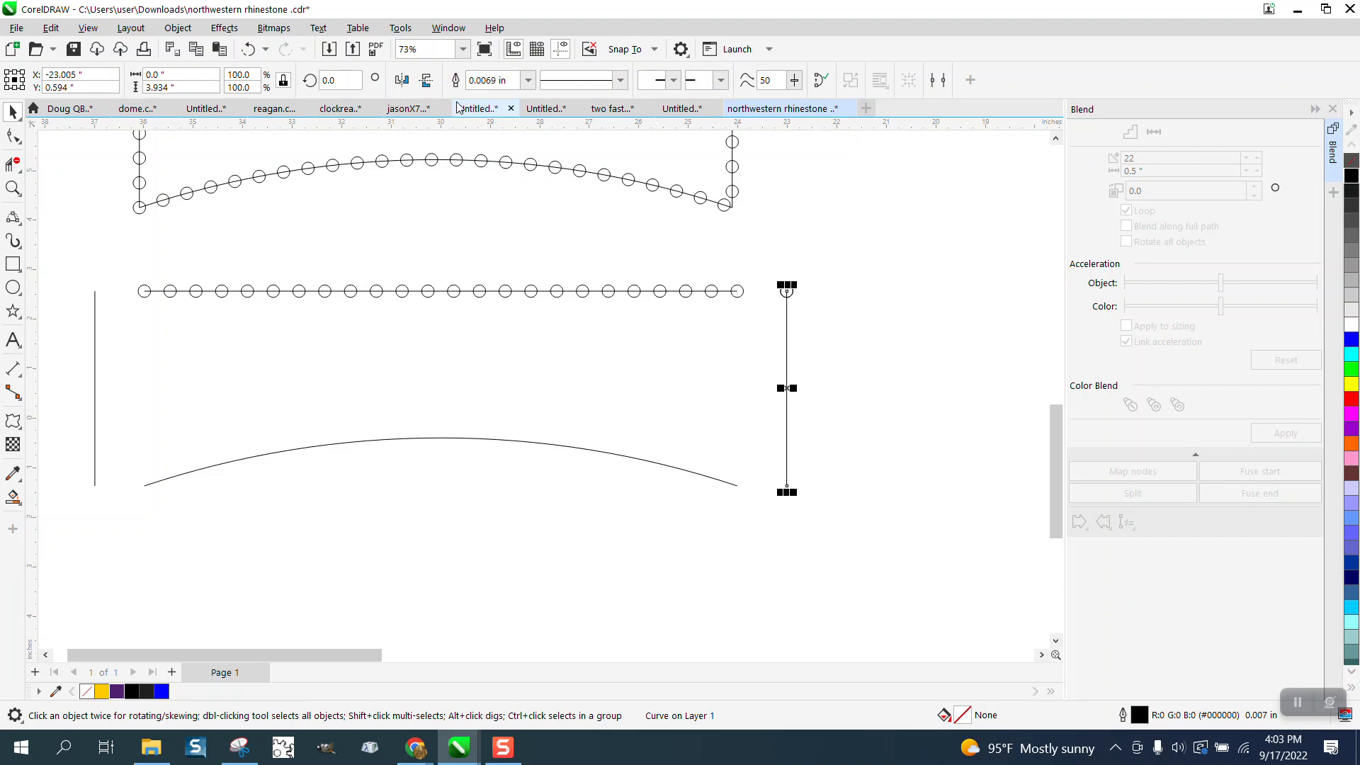
left_click(457, 28)
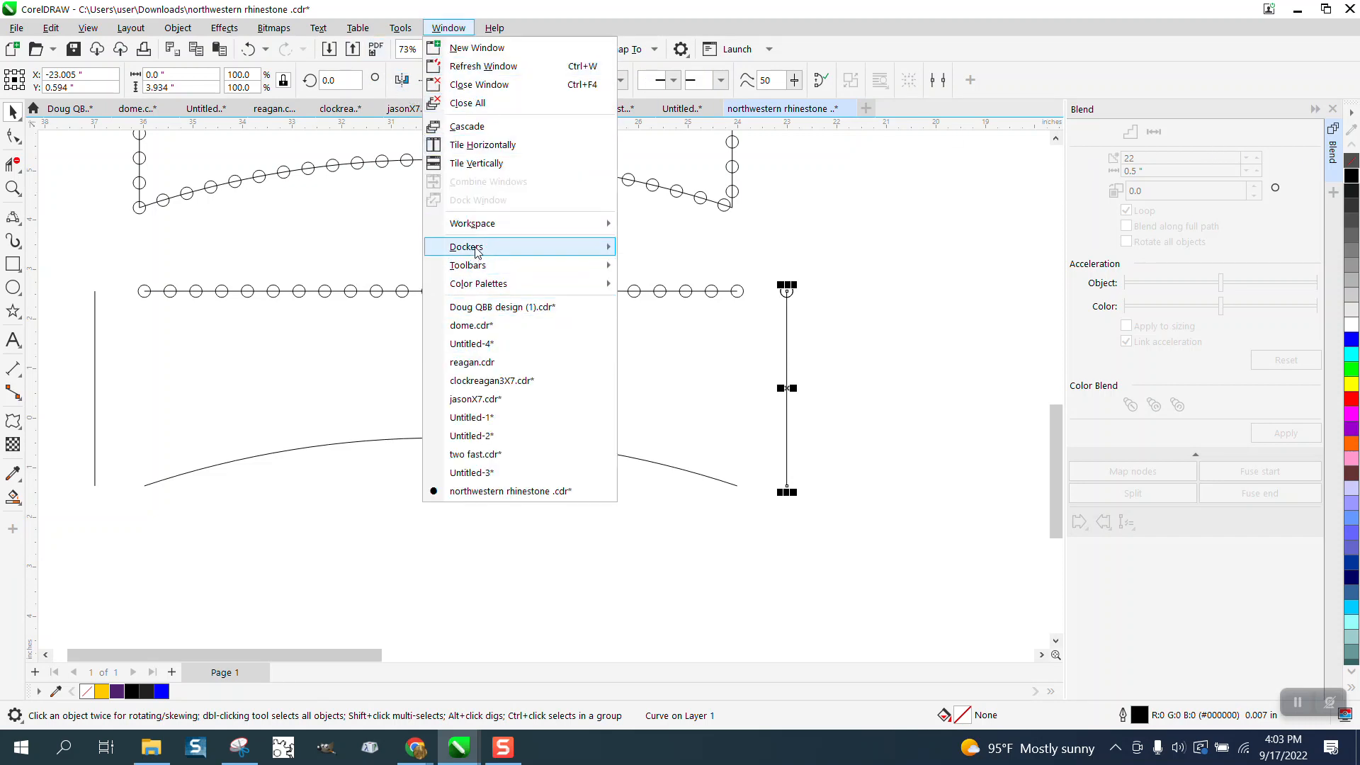
mouse_move(496, 247)
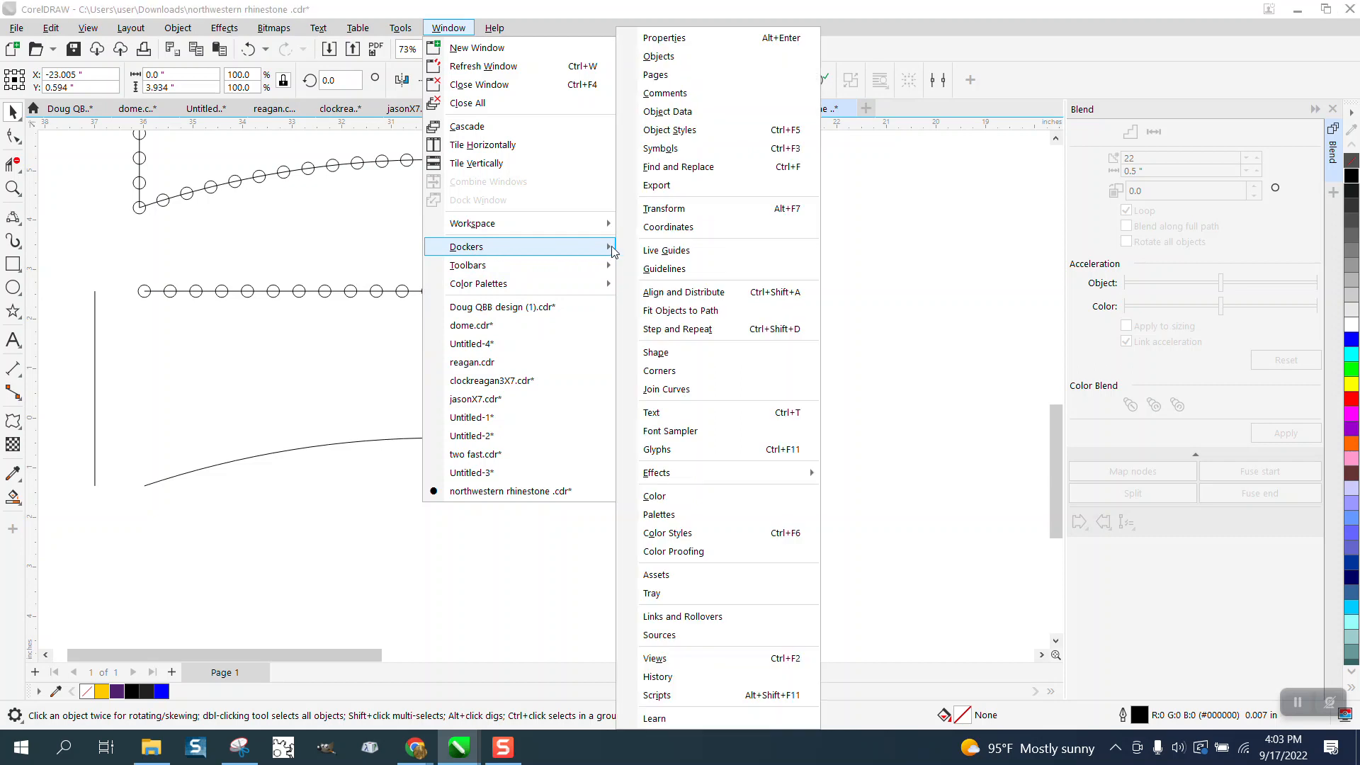
left_click(659, 38)
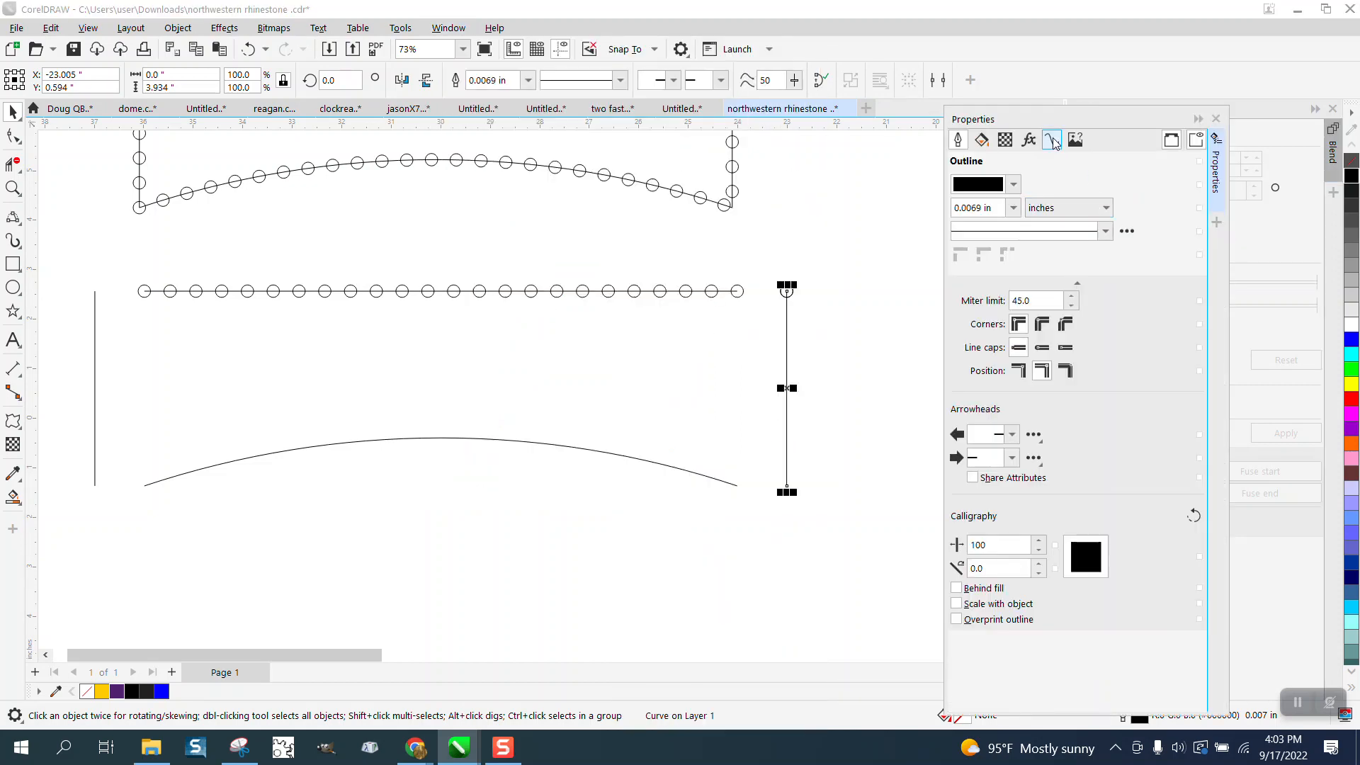
left_click(1052, 140)
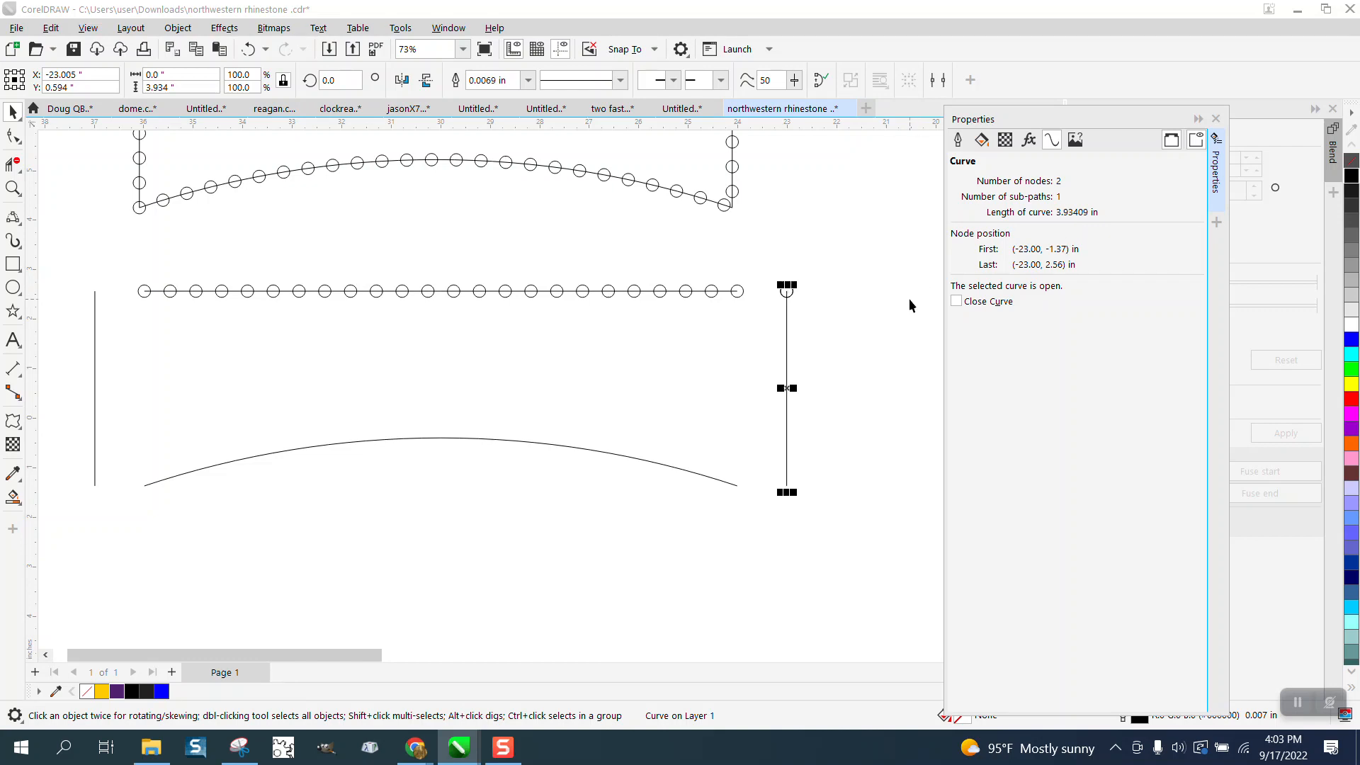
left_click(887, 245)
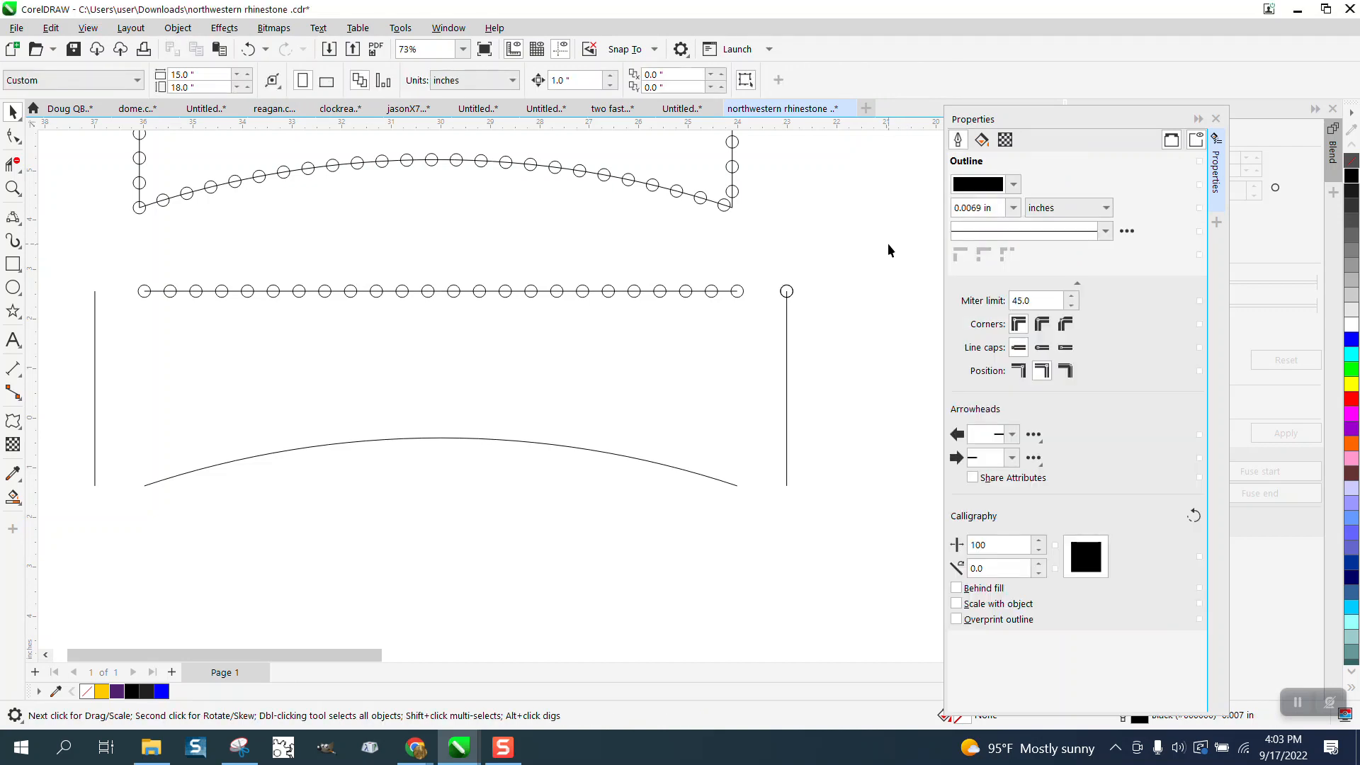
- Calculate 3.9 ÷ 0.25 in Calculator and close it
key("XF86Calculator")
type("3")
key("Return")
type(".9")
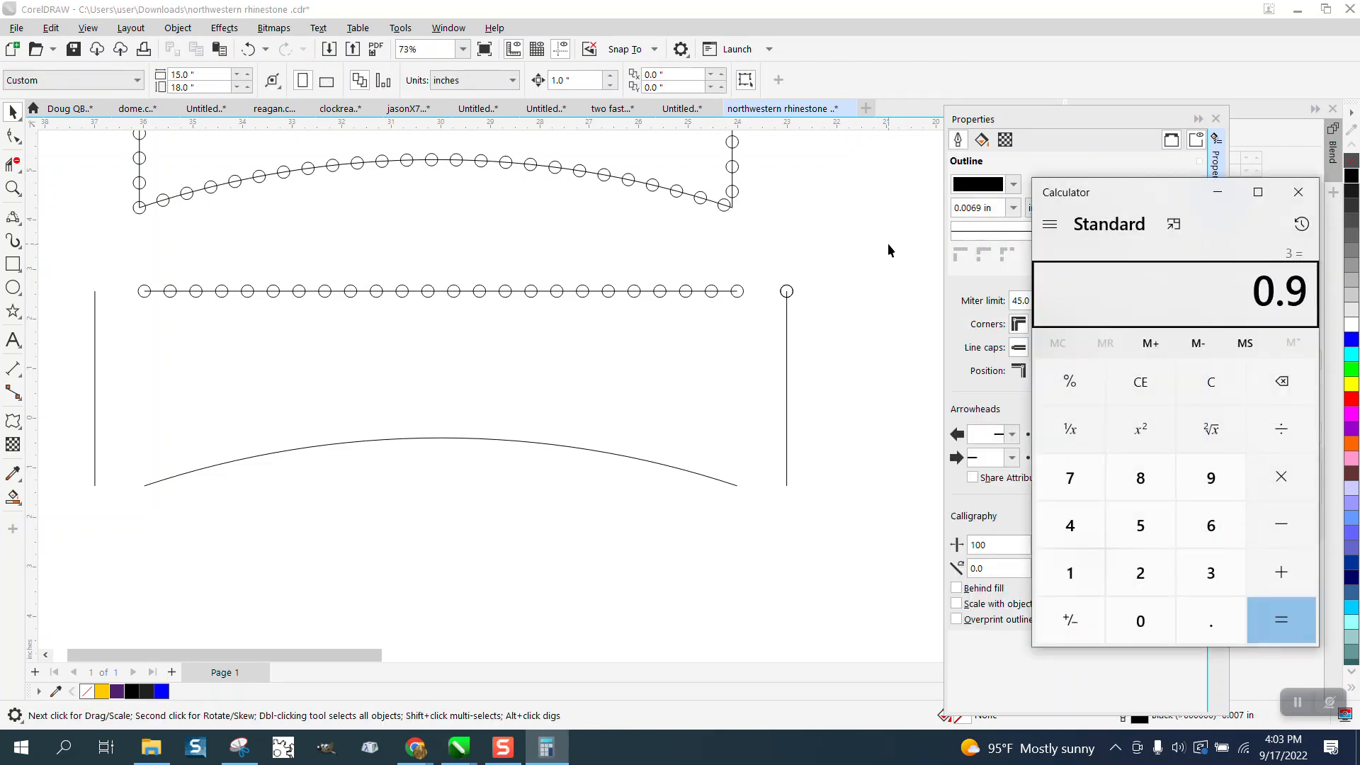
key("BackSpace")
key("BackSpace")
type("3.9 ÷ 0.25")
key("Return")
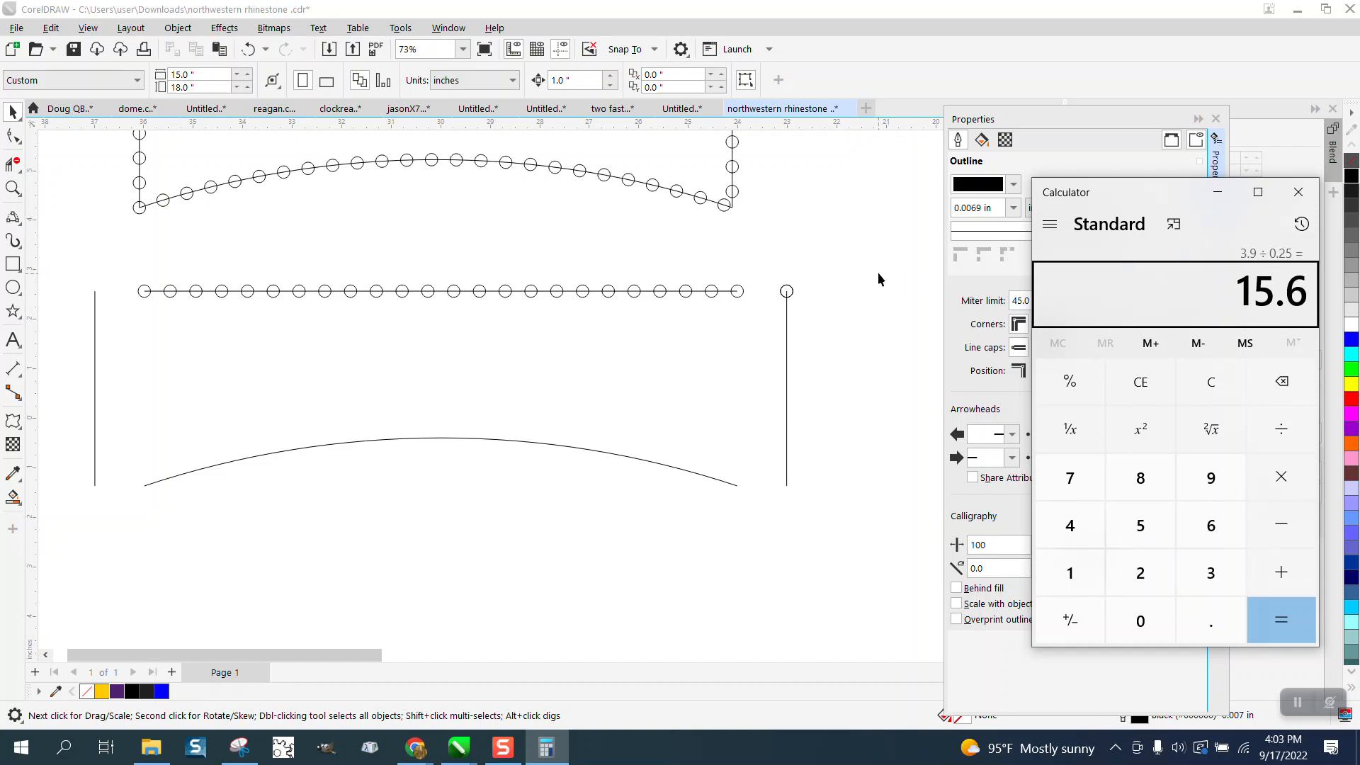
left_click(1298, 192)
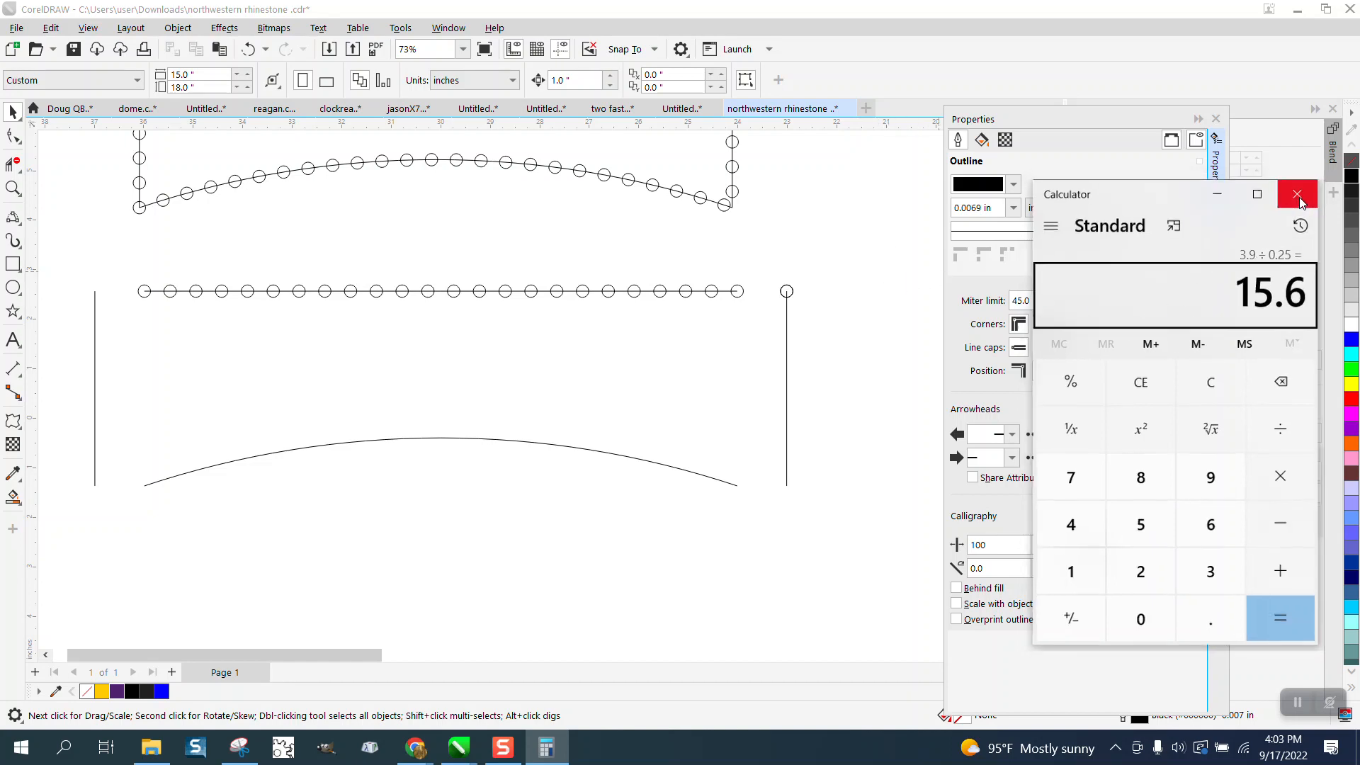
- Place a copy of the circle centered on the right vertical line's lower end and select both of its end circles
left_click(791, 292)
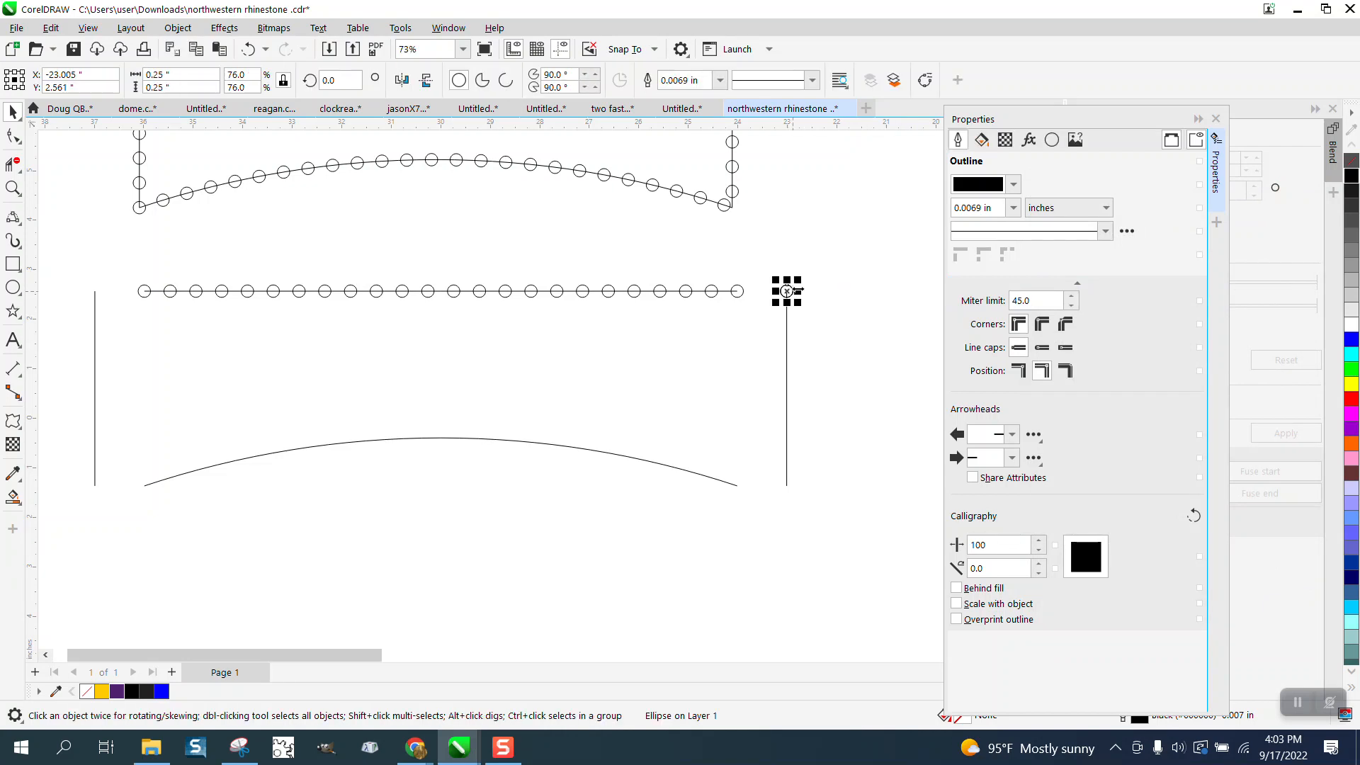
left_click_drag(790, 289, 789, 490)
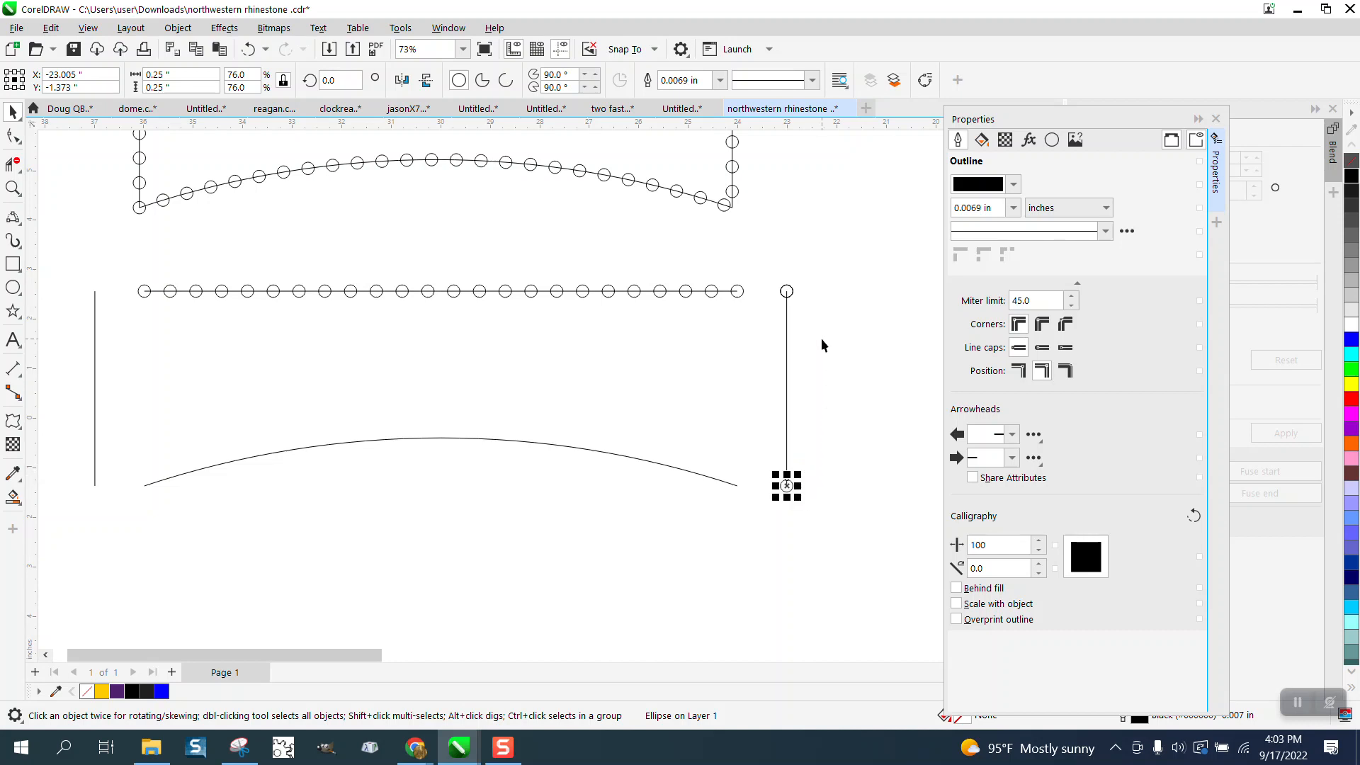
left_click(793, 295, "shift")
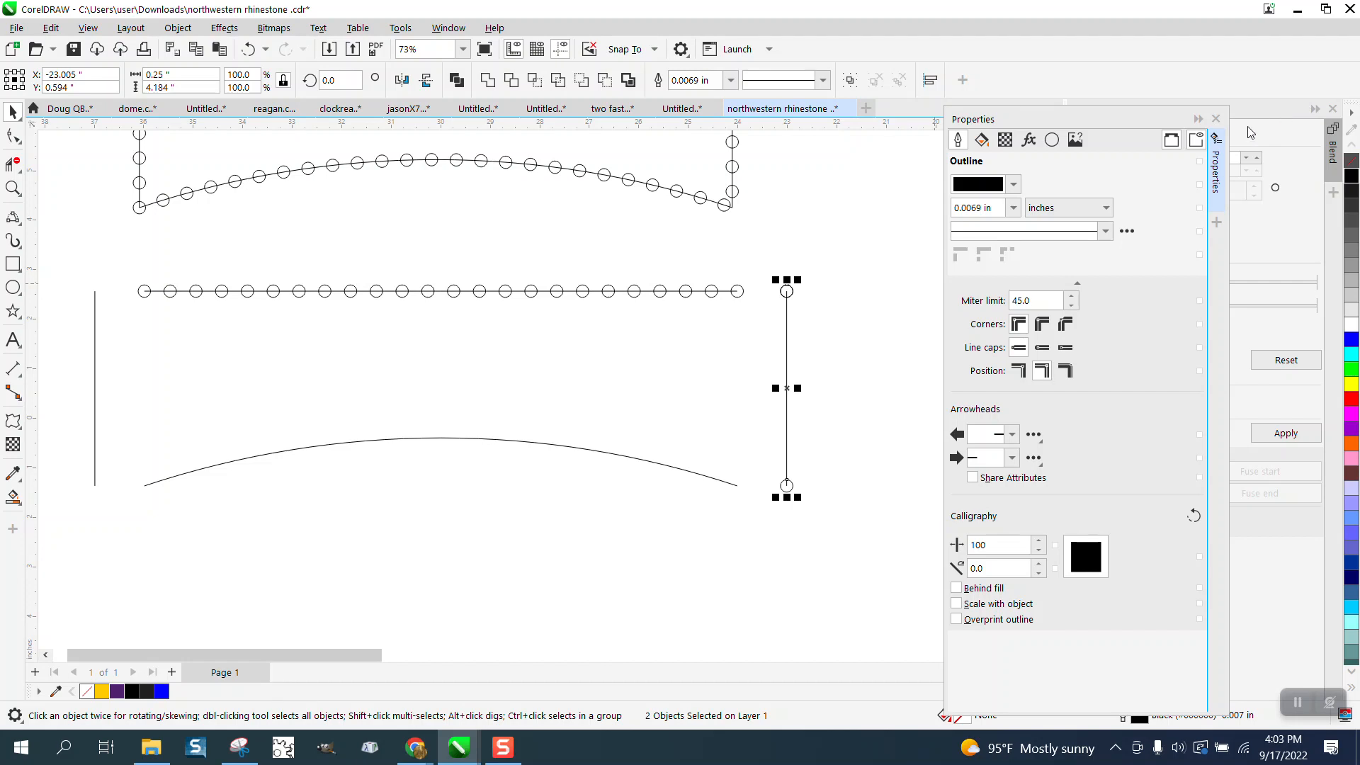
left_click(1213, 127)
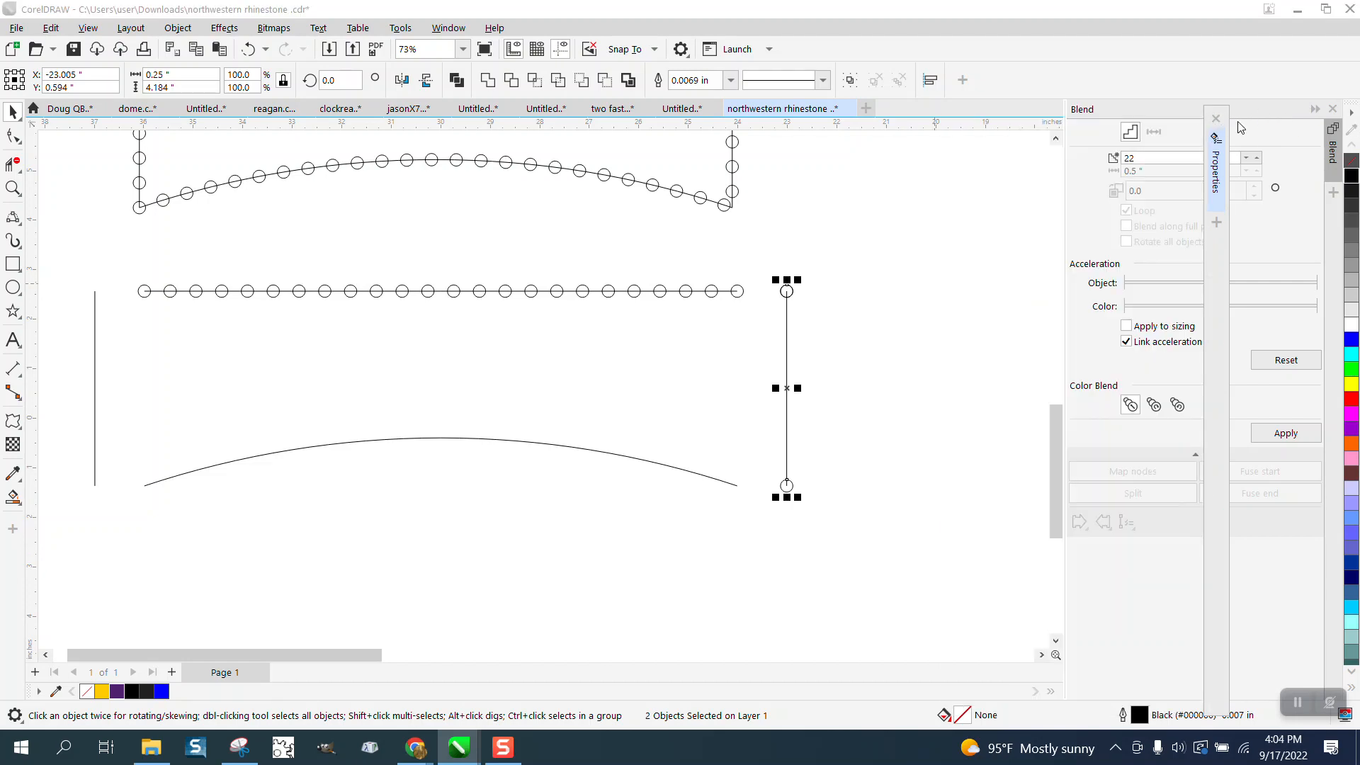
left_click(1112, 108)
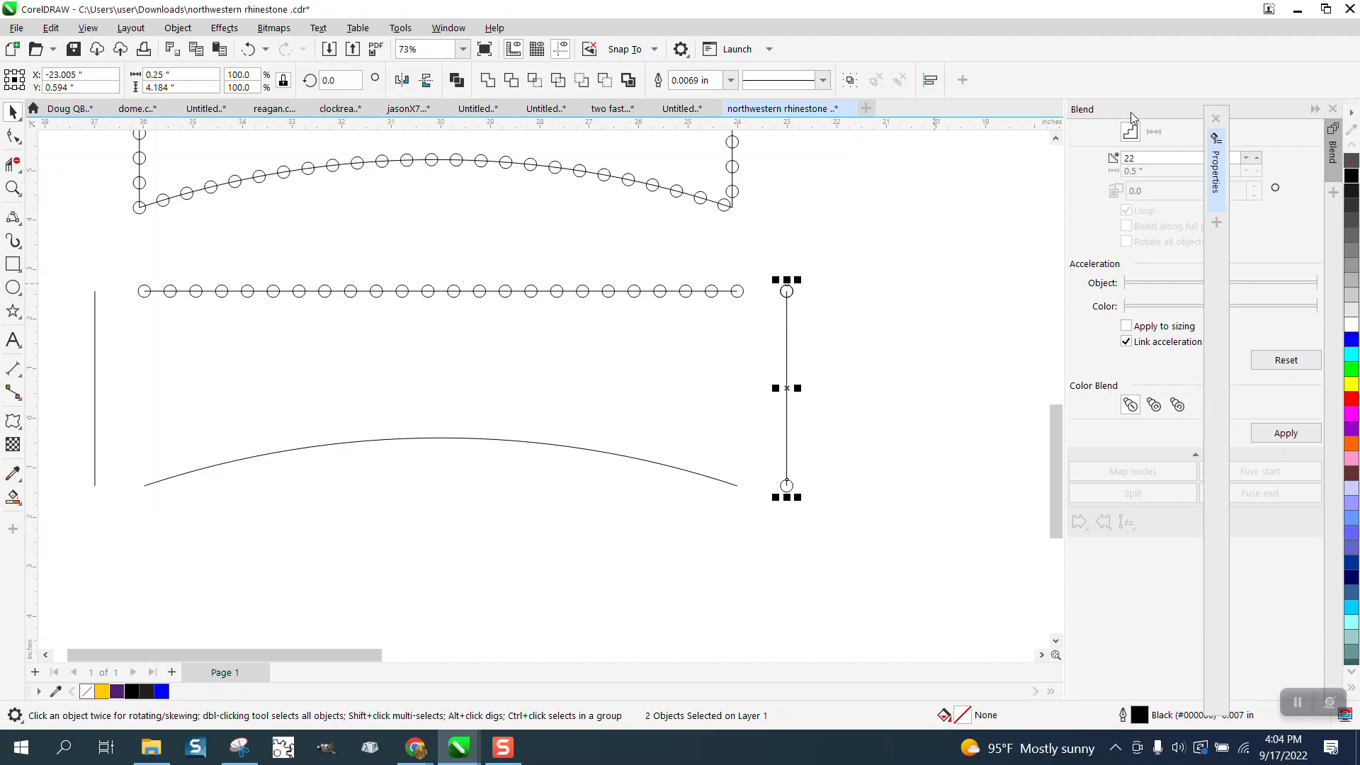
- Try blending the right vertical line's two end circles with 14 steps
left_click_drag(1145, 156, 1092, 162)
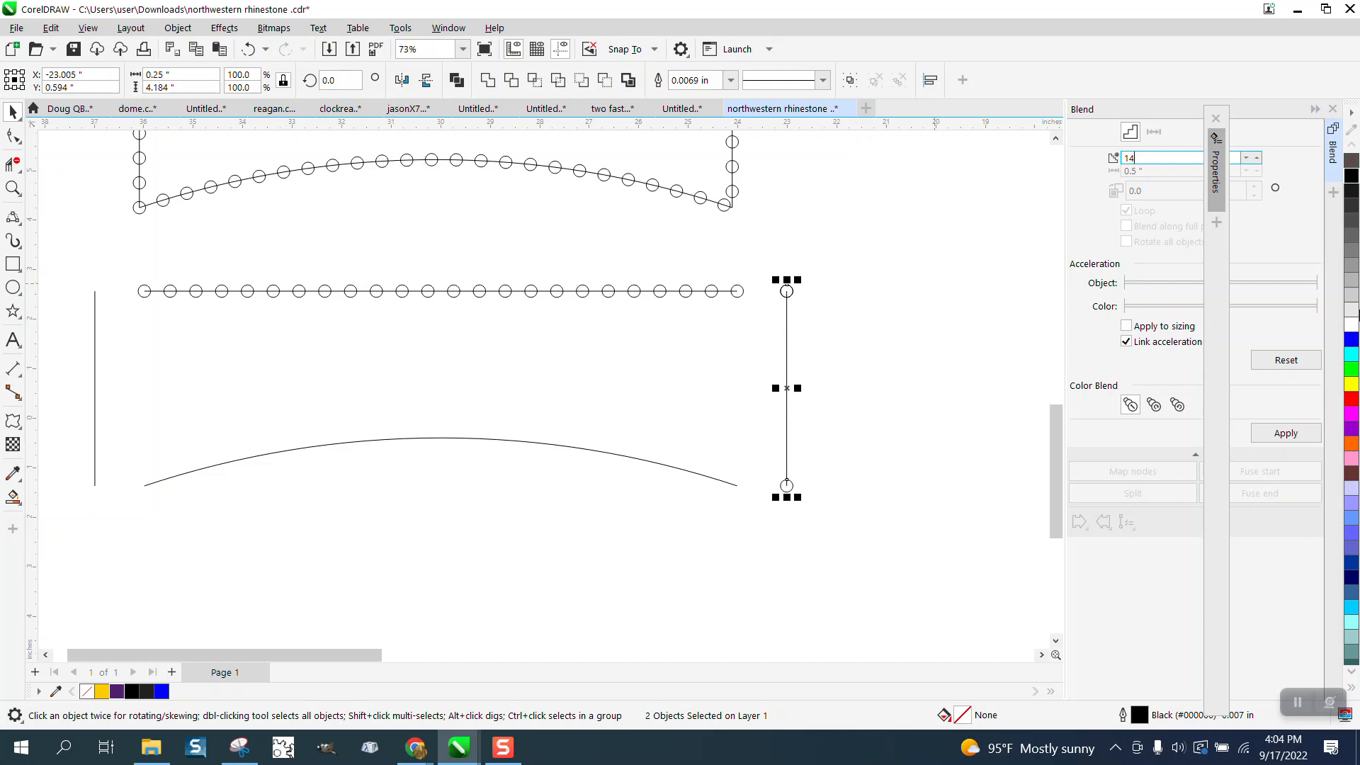
left_click(1285, 432)
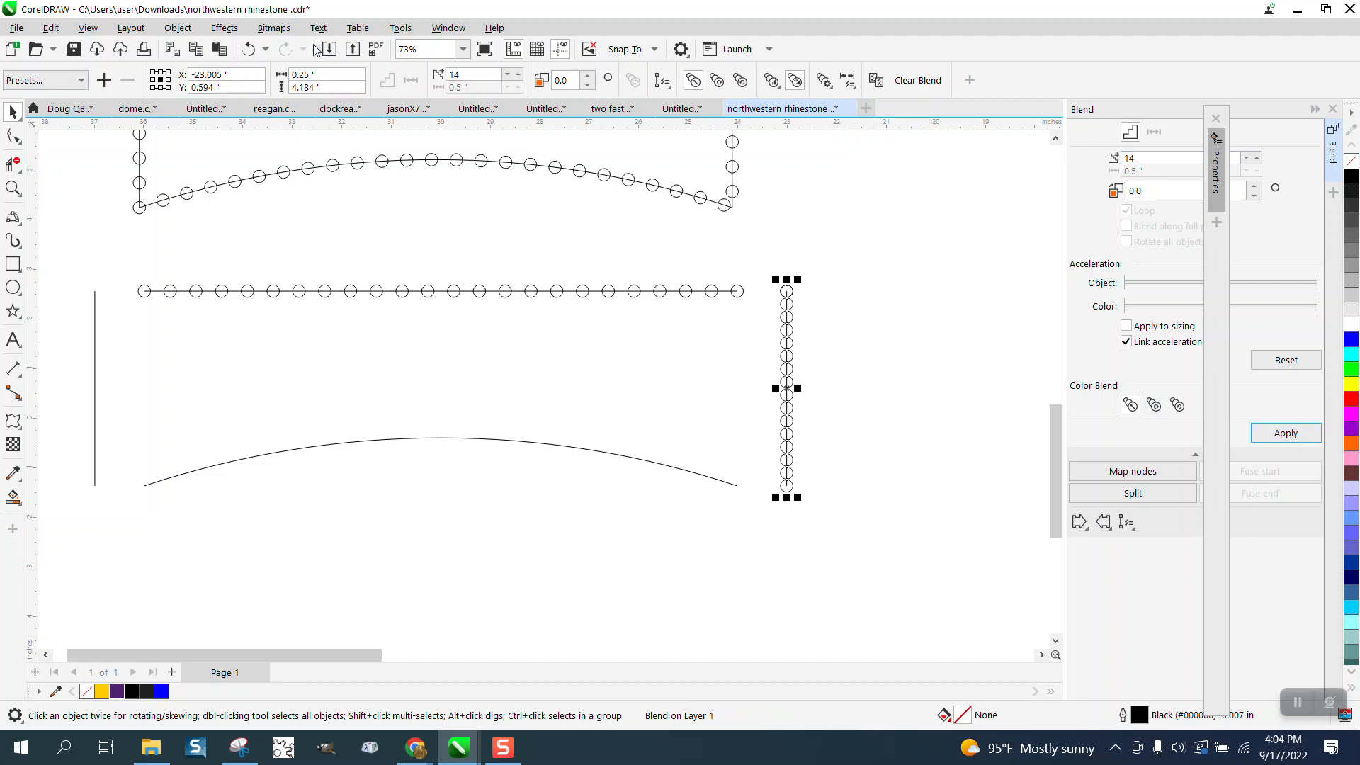
left_click(248, 48)
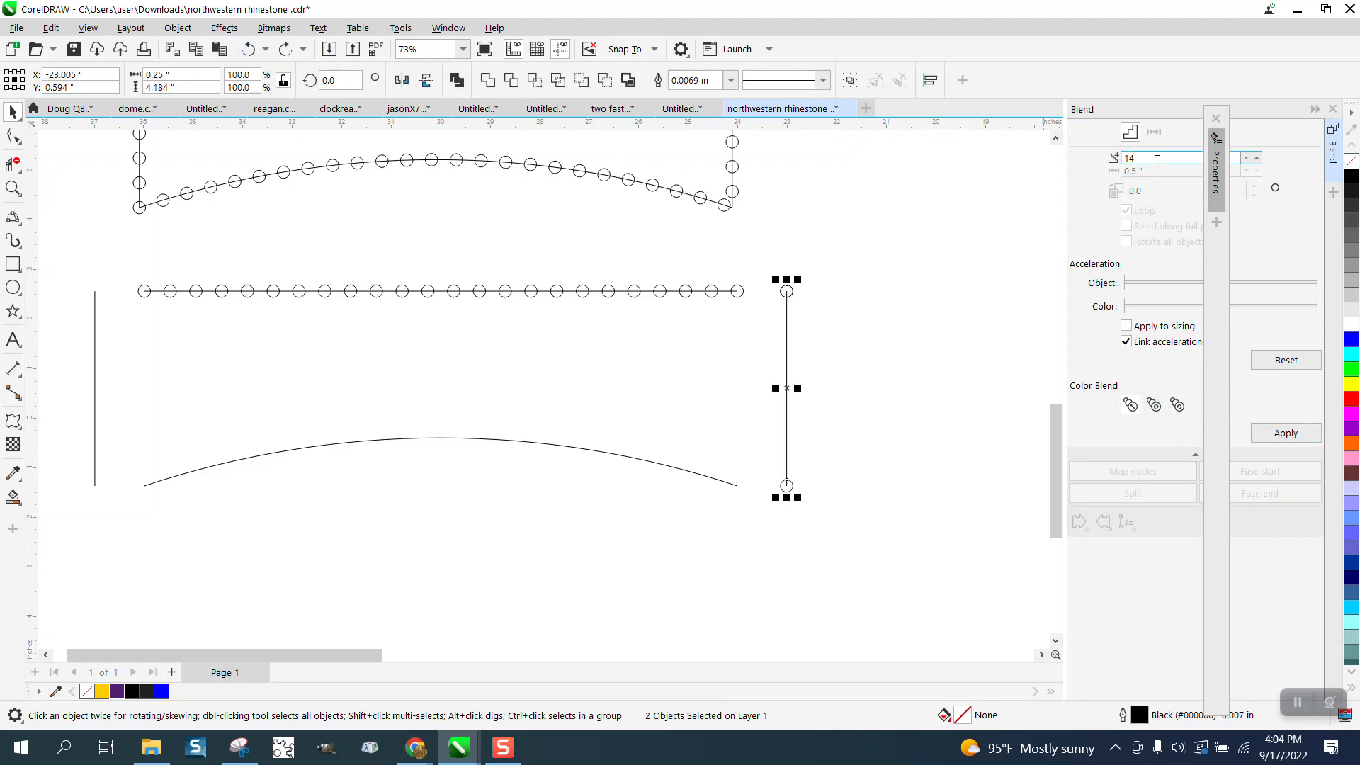
- Blend the right vertical line's two end circles with 7 steps and close the blend and object property settings
type("7")
left_click(1286, 432)
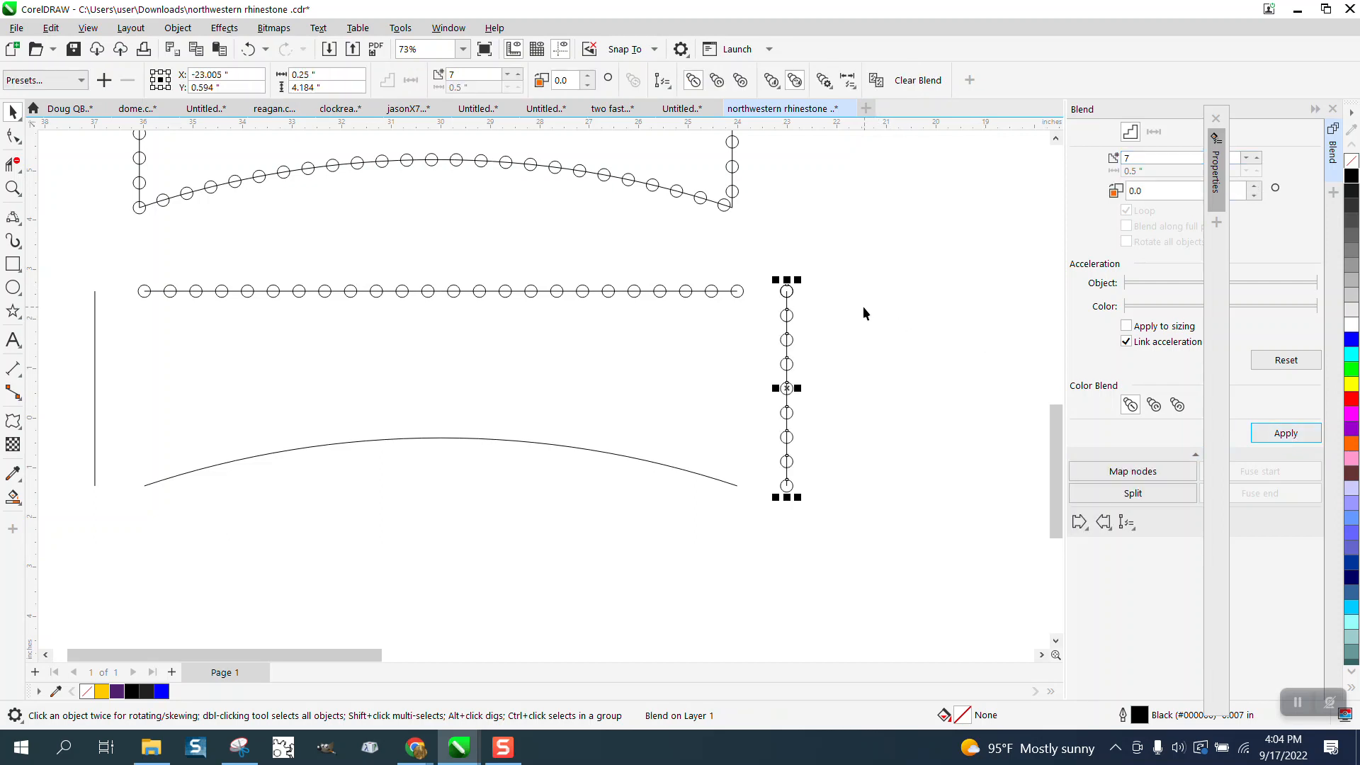
left_click(1216, 118)
left_click(1330, 110)
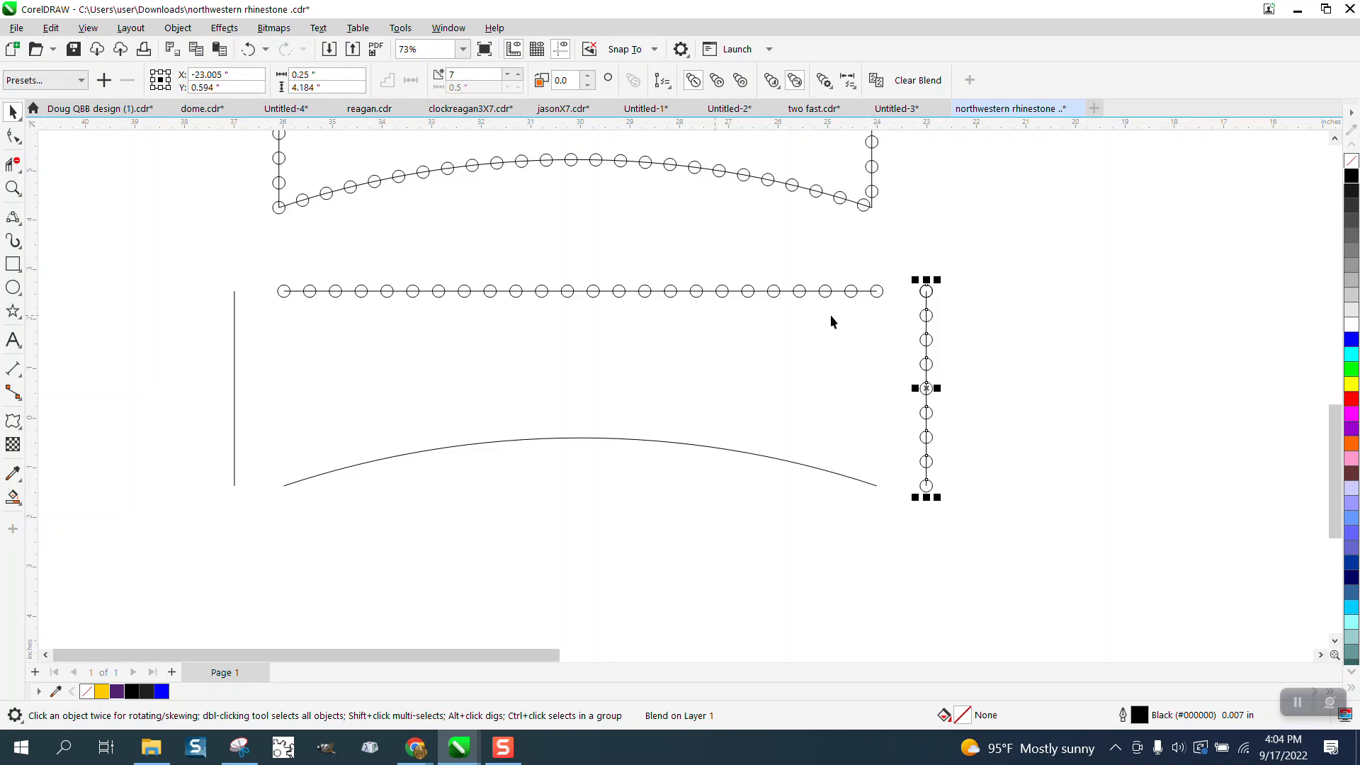
- Place a copy of the right vertical line and all its circles exactly over the left vertical line
left_click_drag(911, 275, 1024, 511)
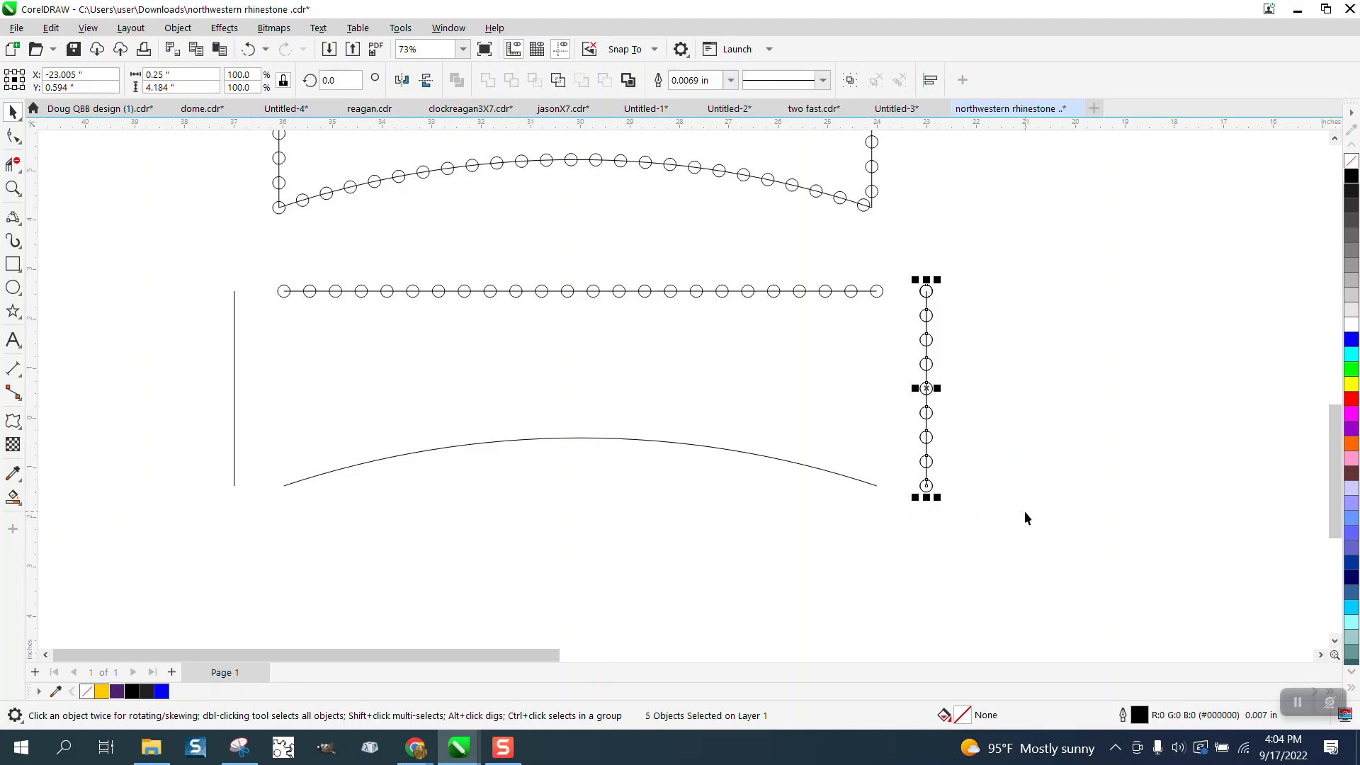
left_click_drag(926, 291, 234, 292)
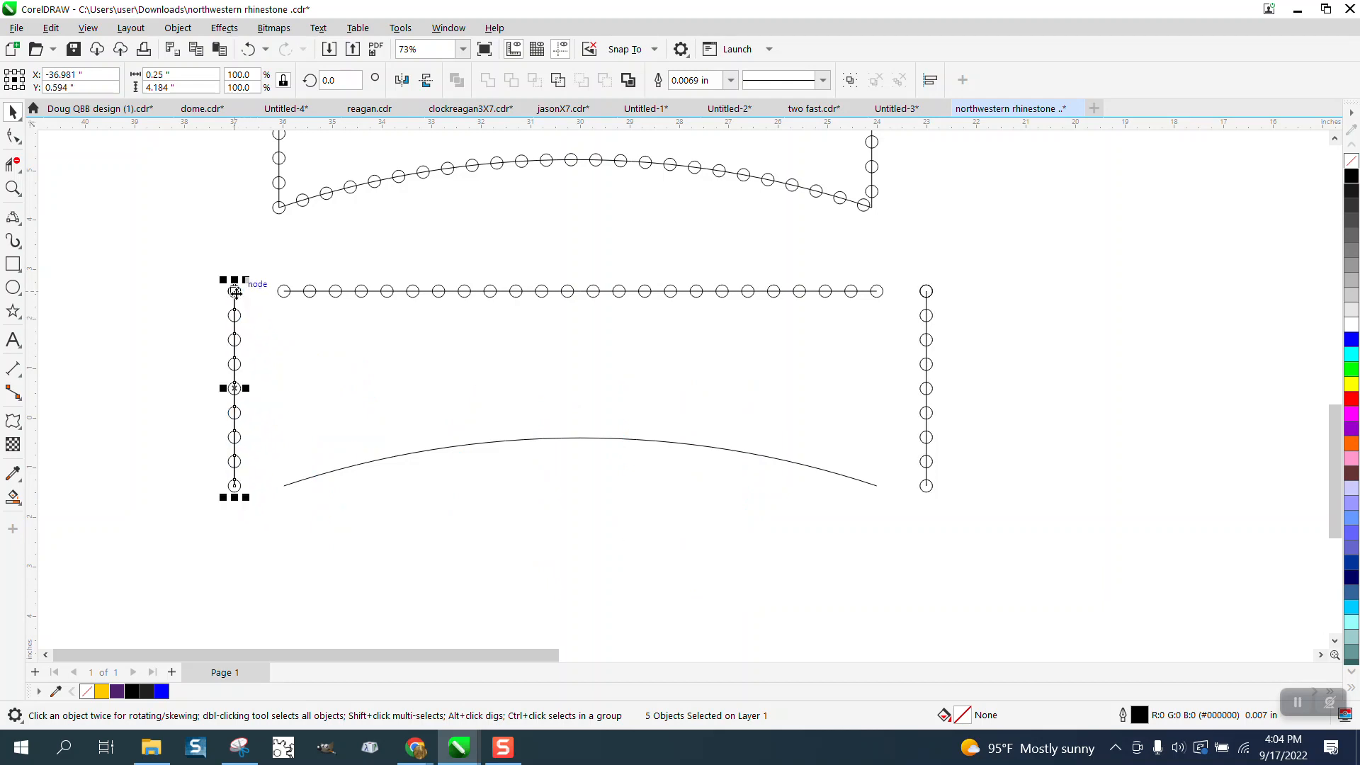
- Move the left vertical line's circle blend 1 inch to the left and delete the extra circle on the line's upper end
left_click(604, 255)
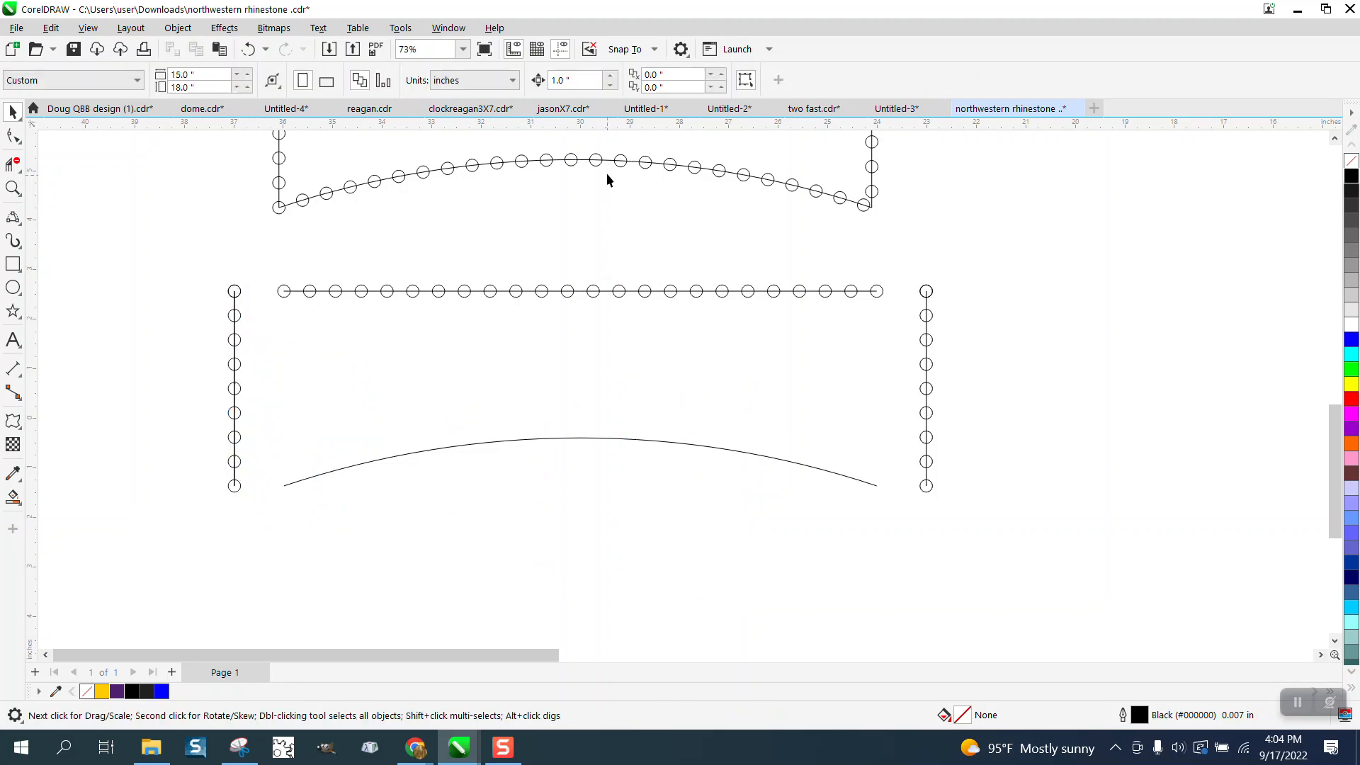
left_click(235, 292)
left_click(233, 323)
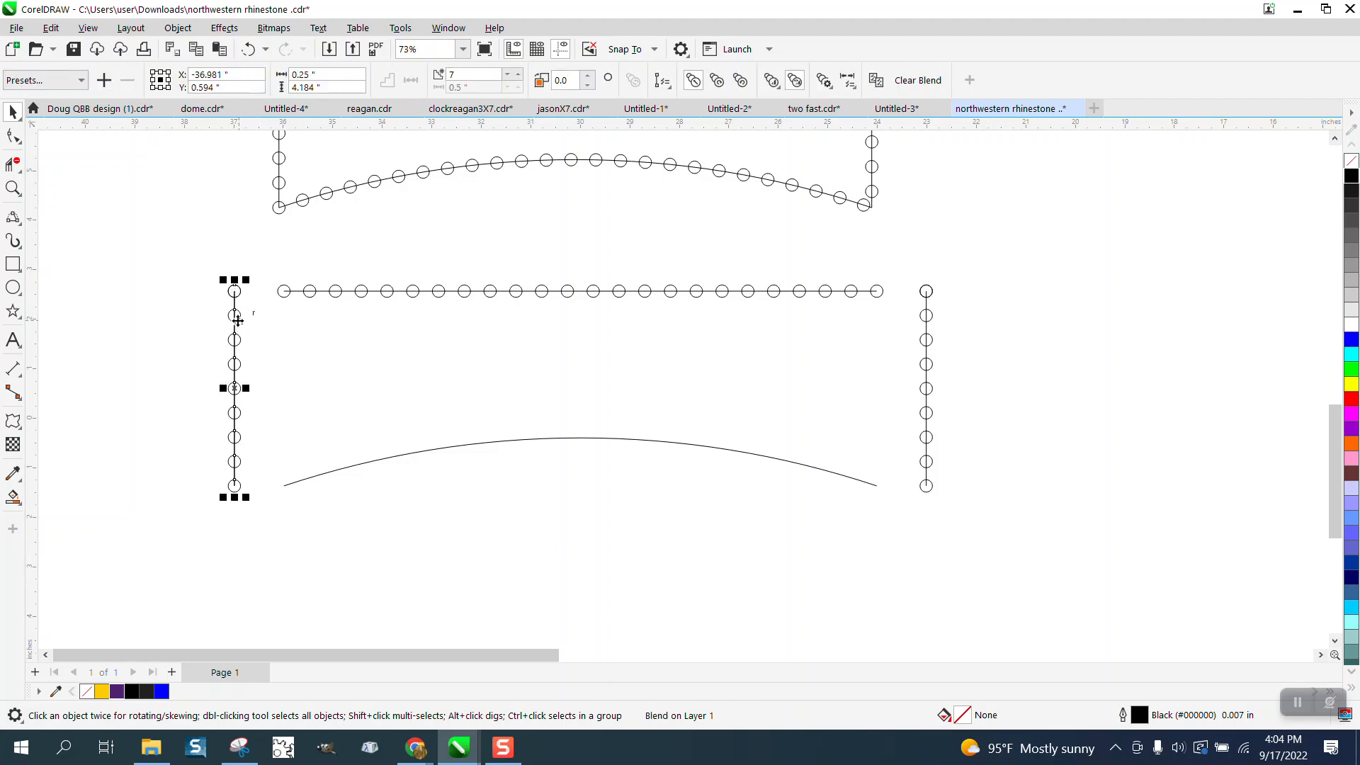
key("Left")
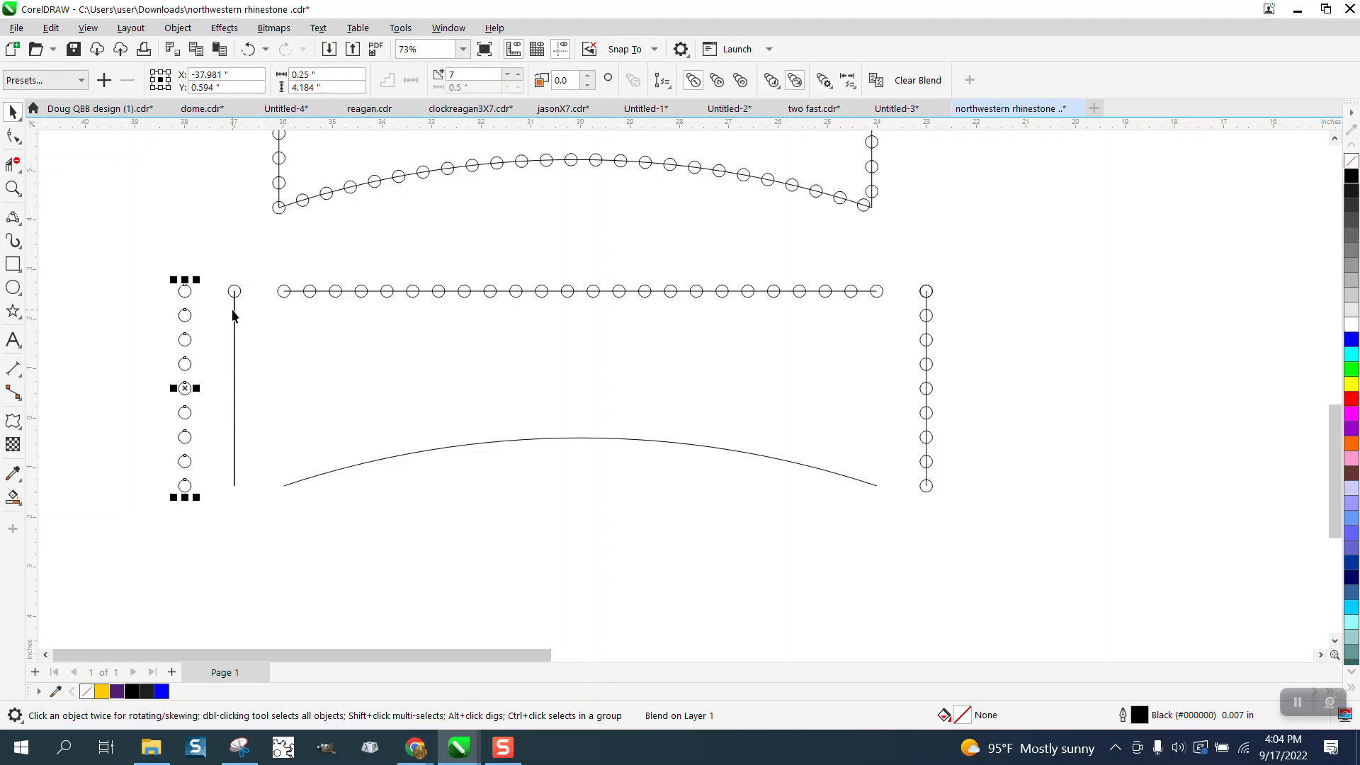
left_click(234, 309)
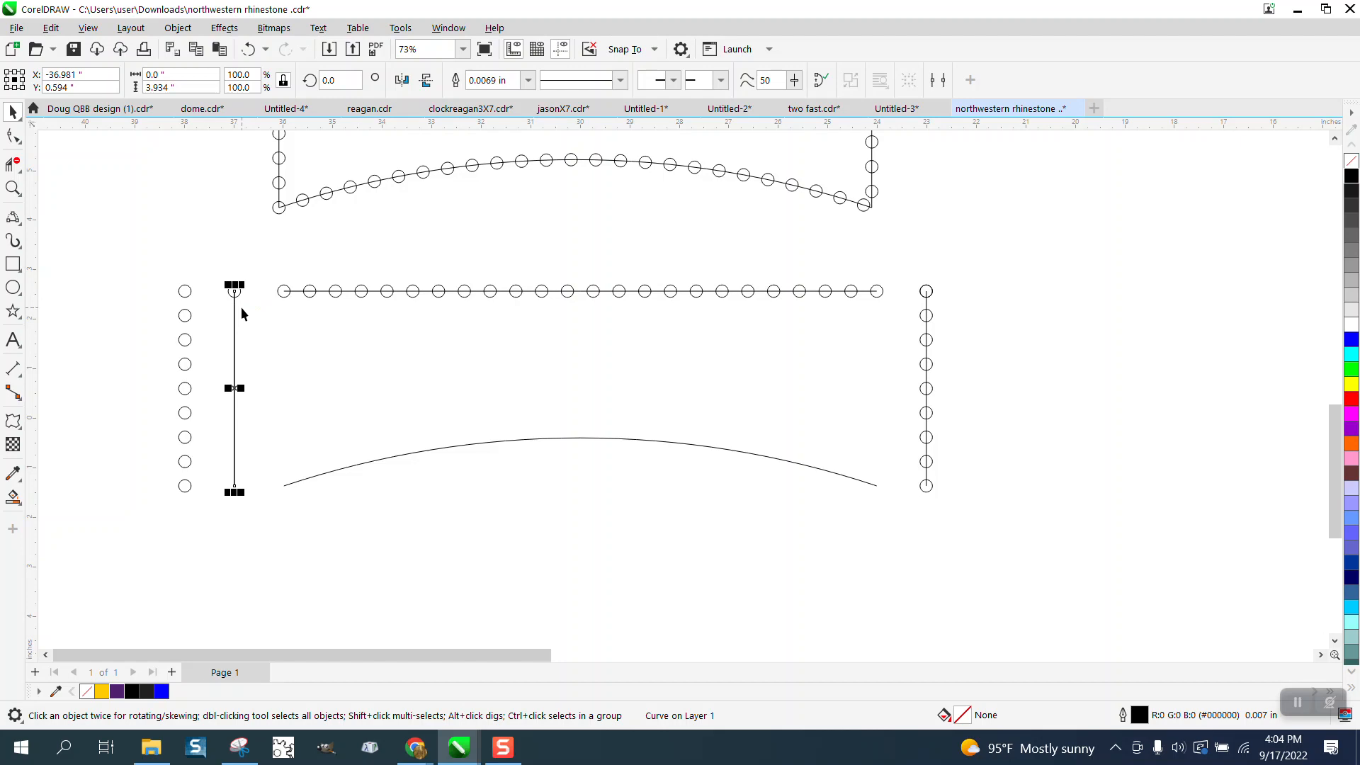
key("Escape")
left_click(237, 288)
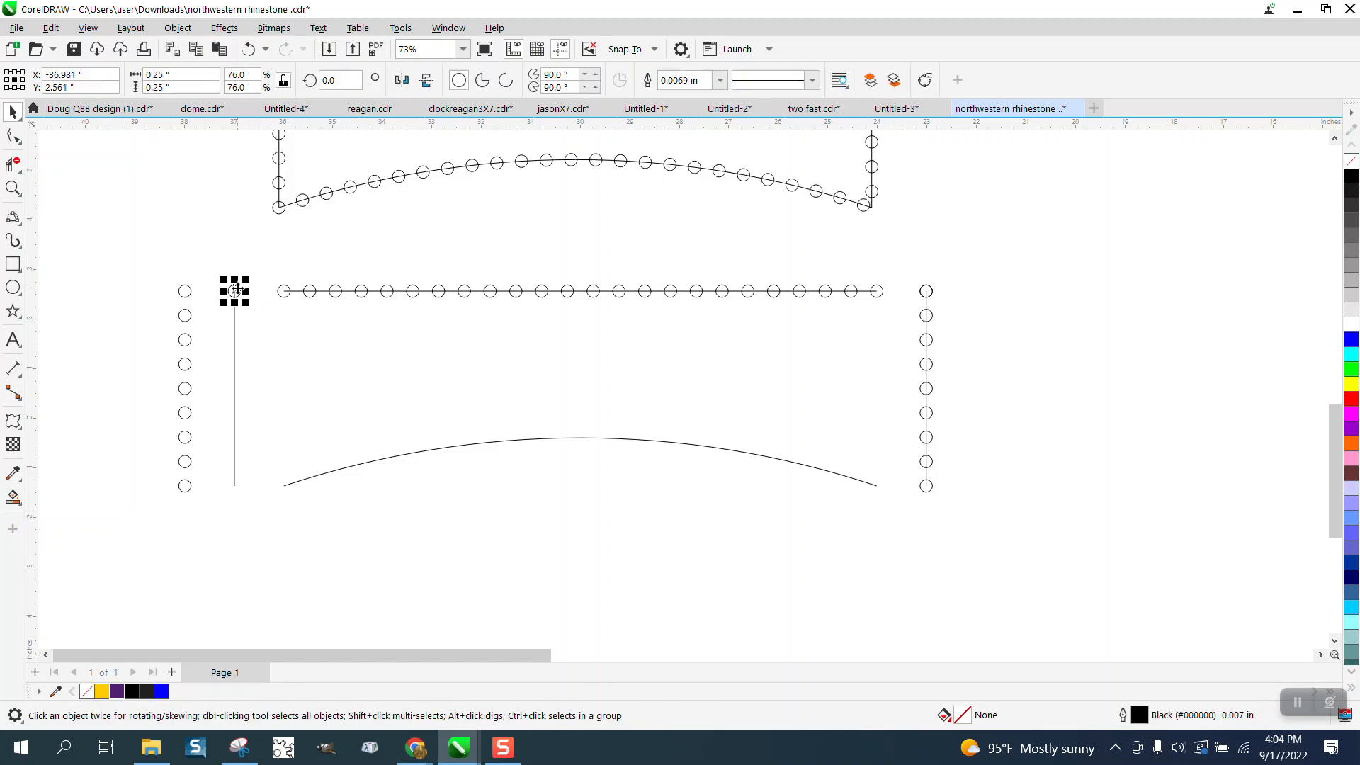
key("Delete")
left_click(235, 295)
key("Delete")
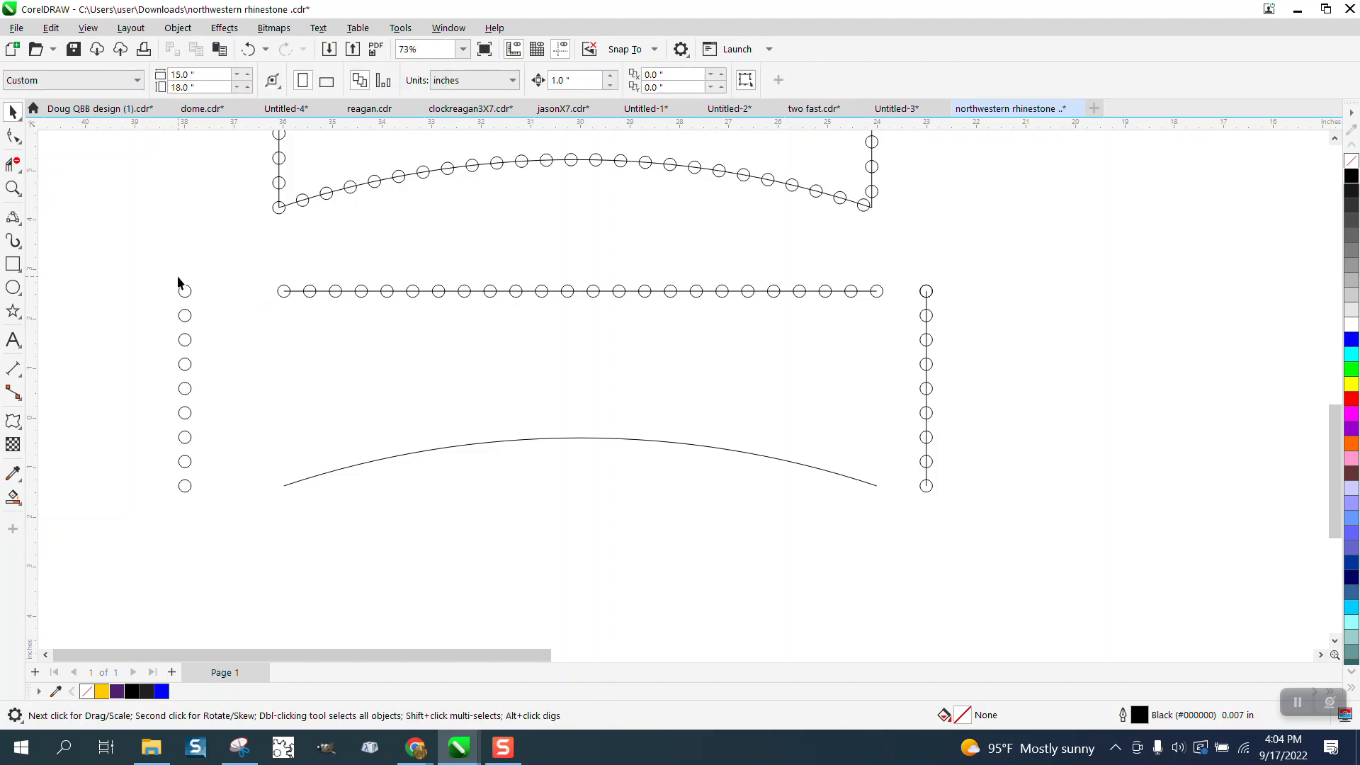
left_click(323, 290)
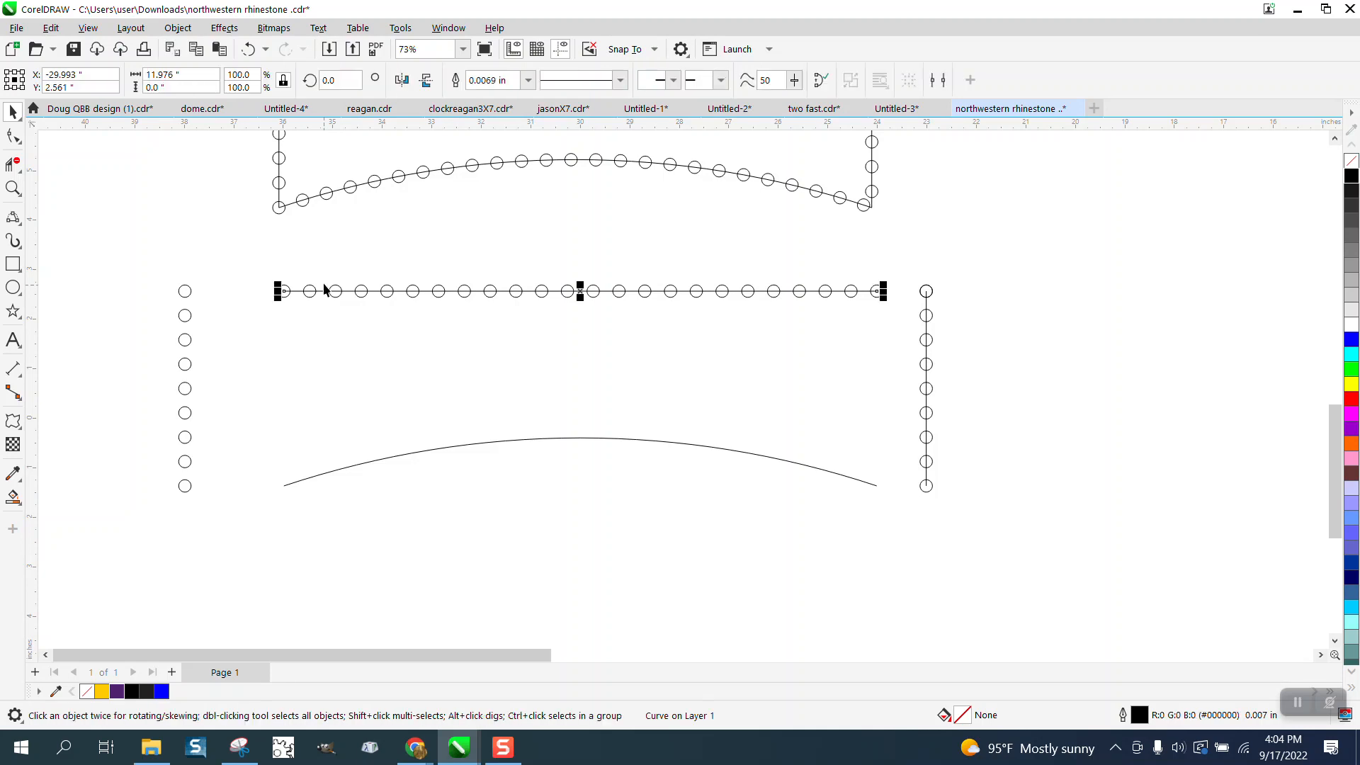
left_click(178, 28)
mouse_move(206, 78)
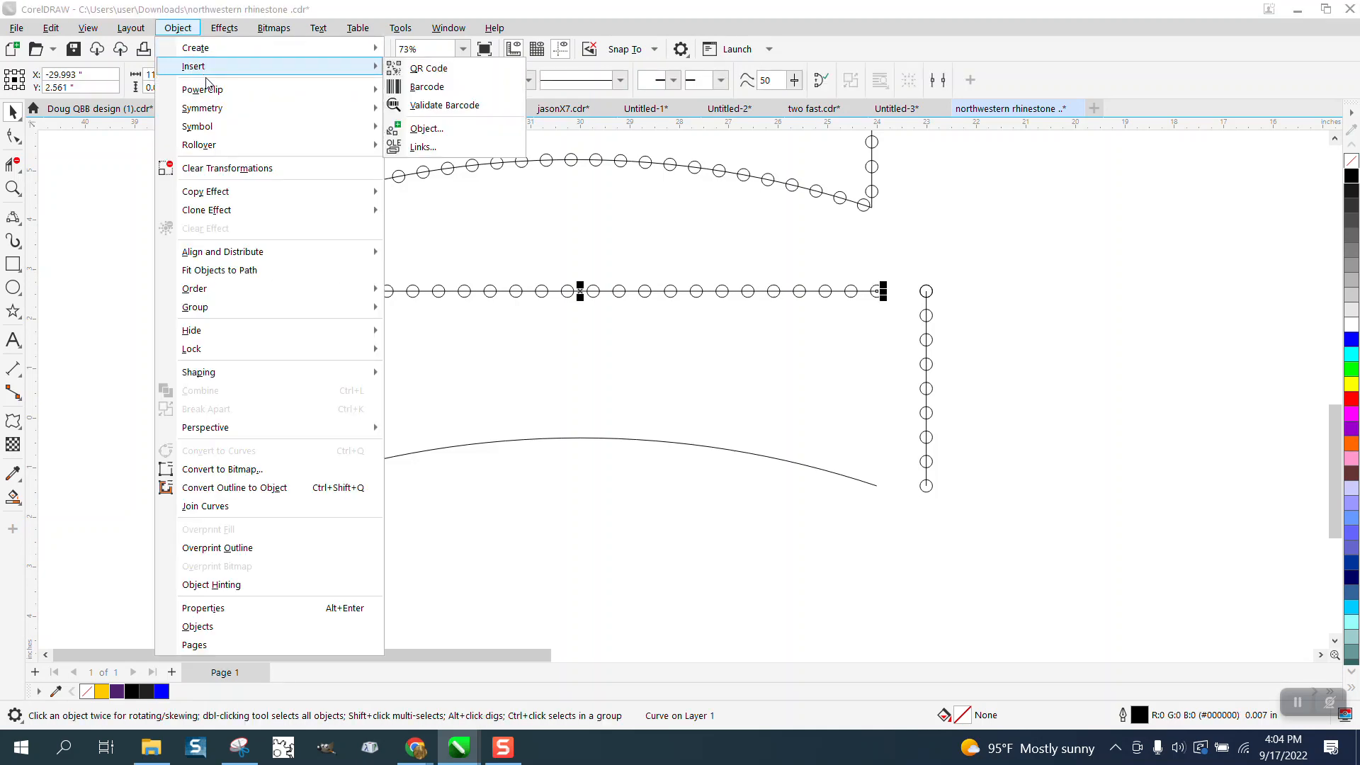
left_click(104, 152)
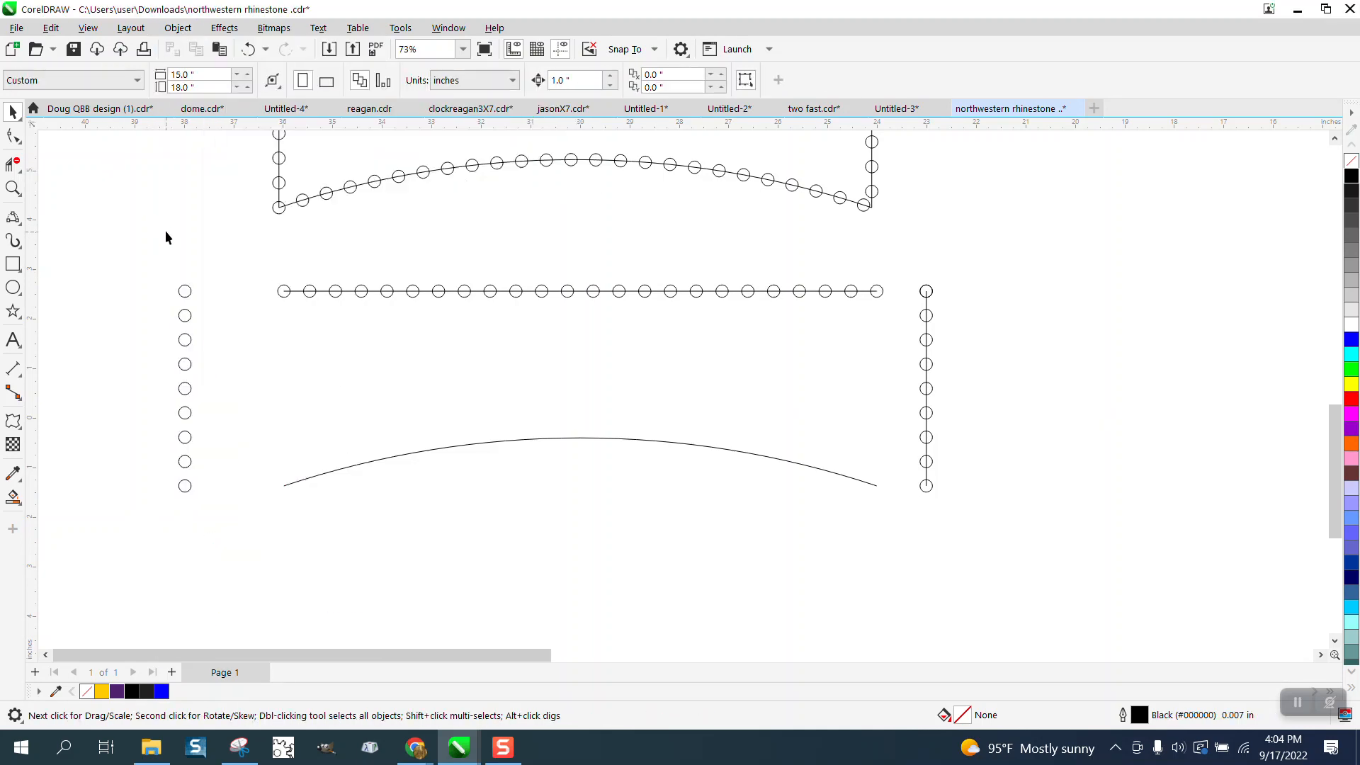
left_click(248, 49)
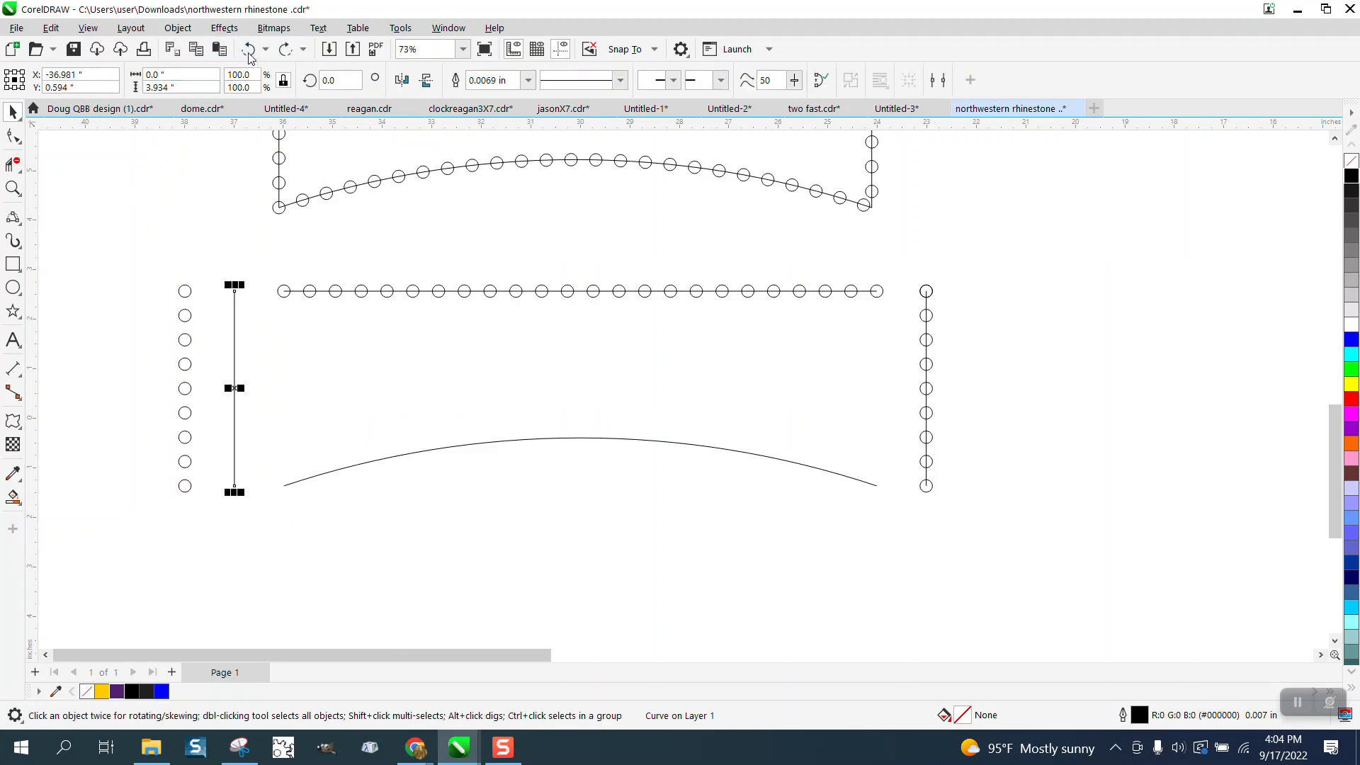
- Move the circle blend back onto the left vertical line, and shift line and circles 1 inch right to meet the top line's left end
left_click_drag(109, 228, 205, 504)
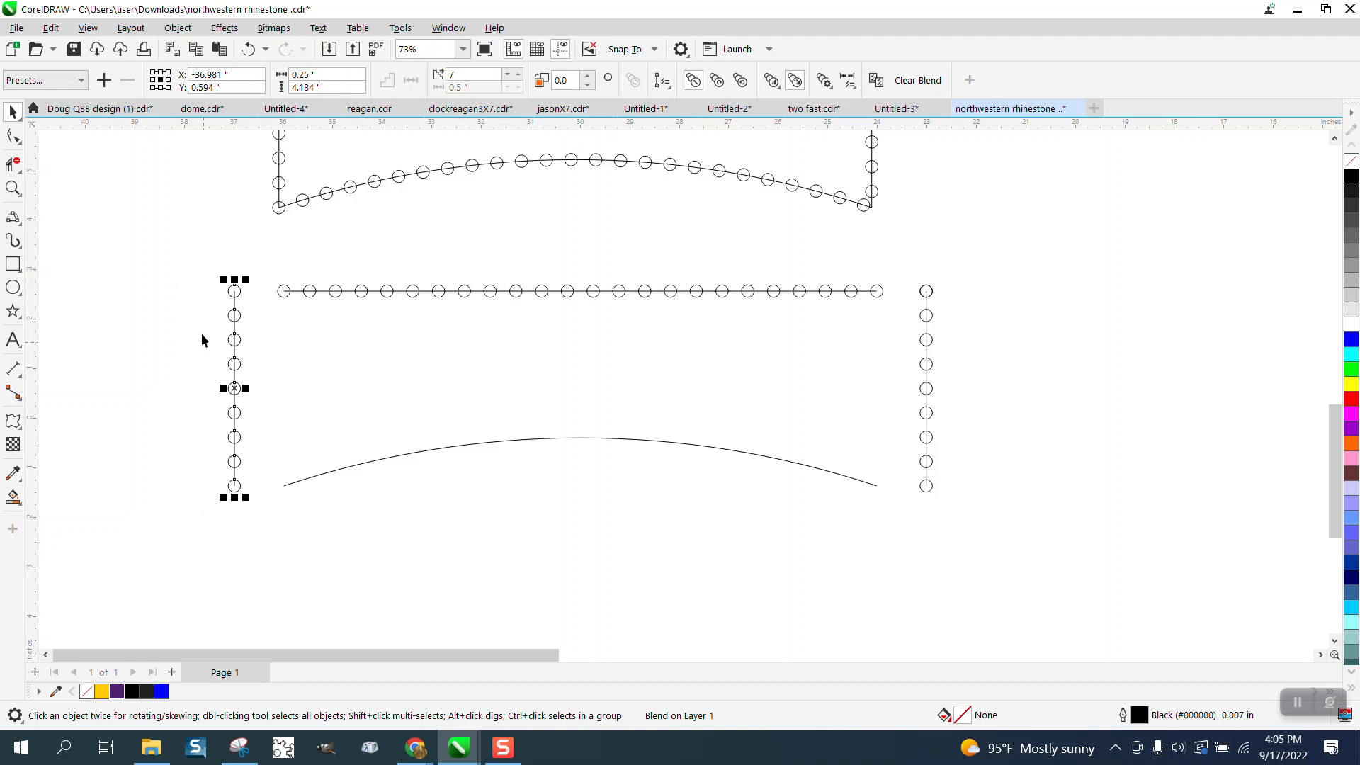
left_click_drag(197, 256, 278, 506)
key("Right")
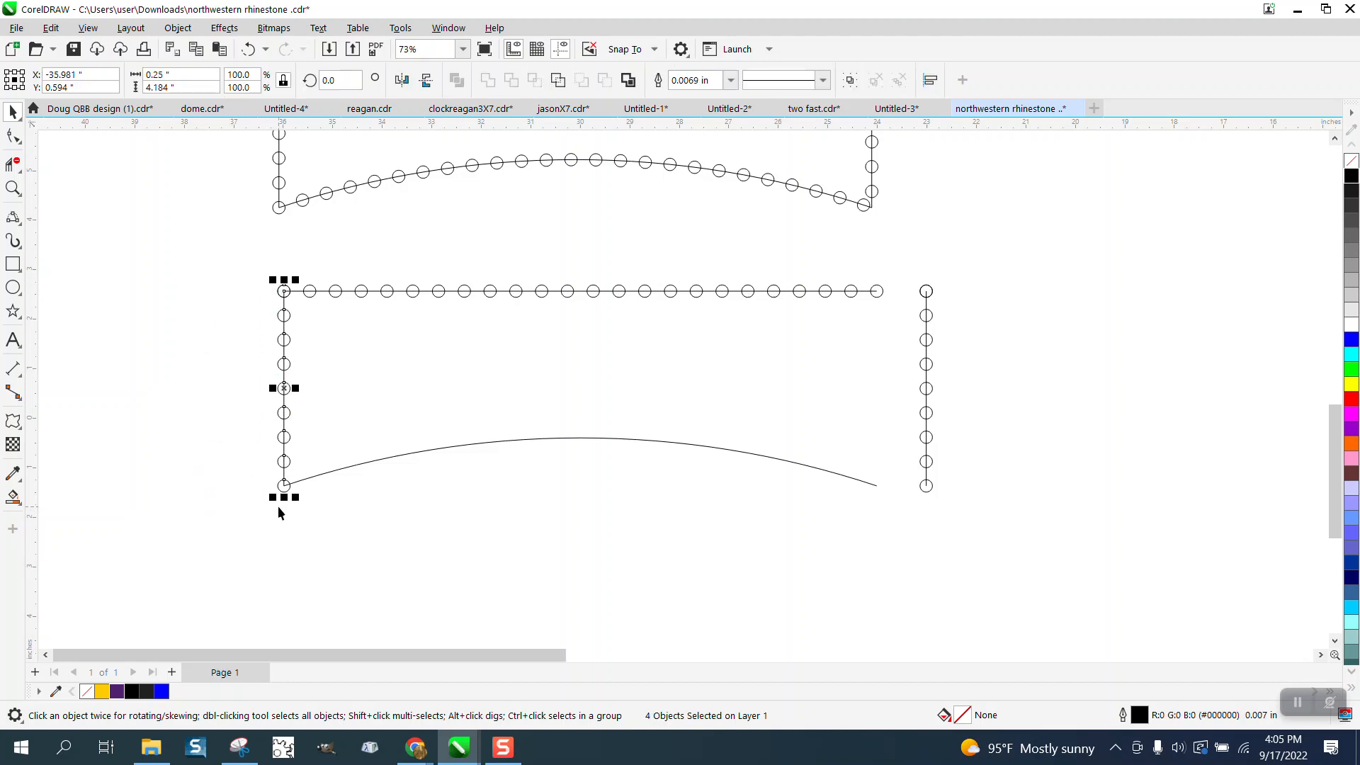
- Move the right vertical line and all its circles 1 inch left to meet the top line's right end
left_click_drag(967, 267, 904, 509)
key("Down")
key("Up")
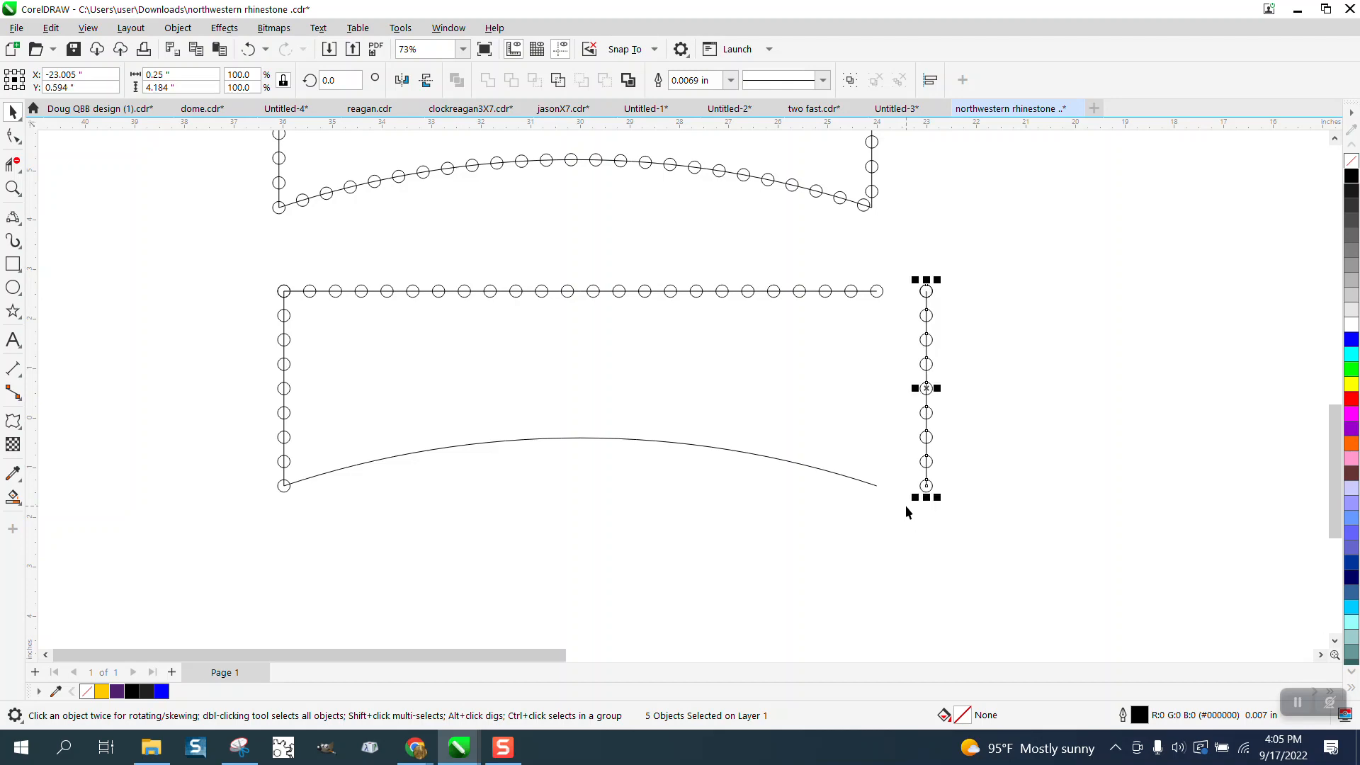
key("Left")
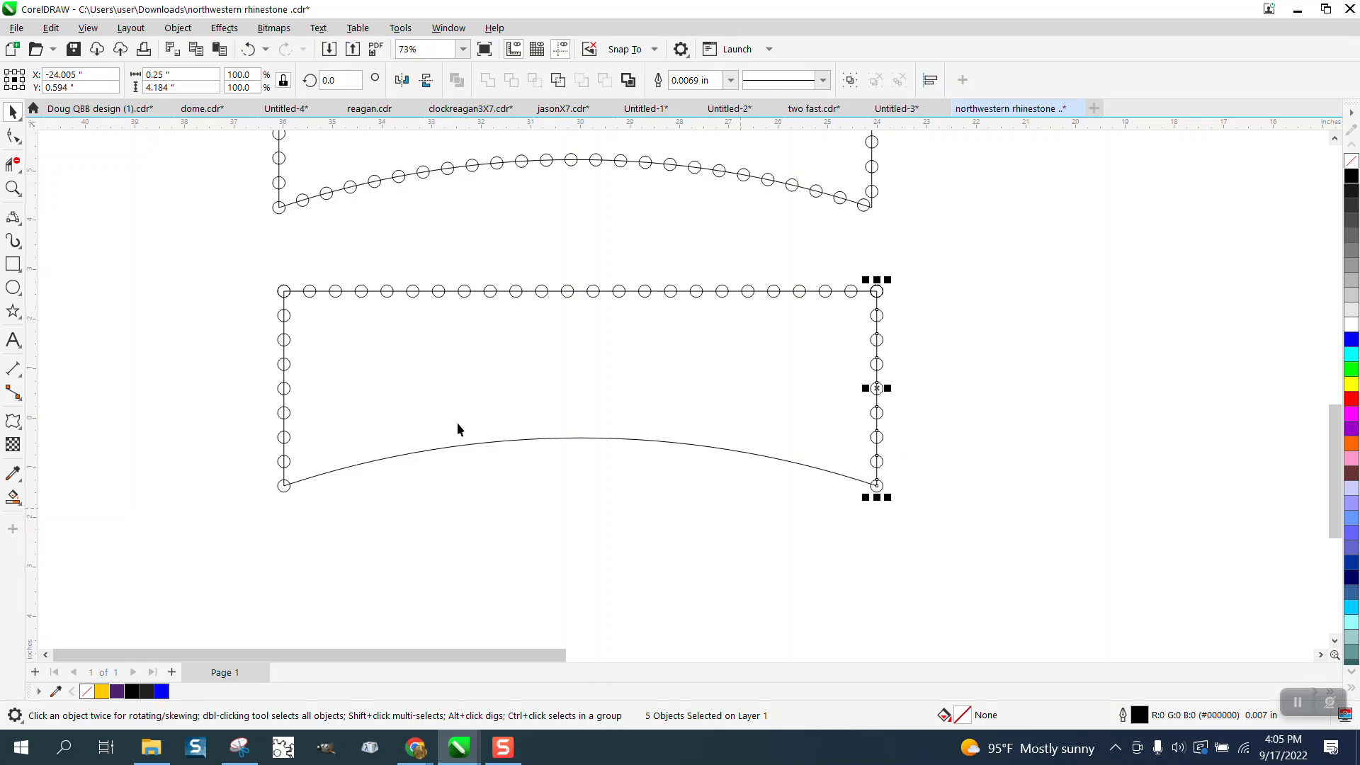
- Break apart all the outline's lines and blends, and pull one overlapping circle off each upper corner into empty space
left_click_drag(222, 241, 1115, 557)
left_click(178, 27)
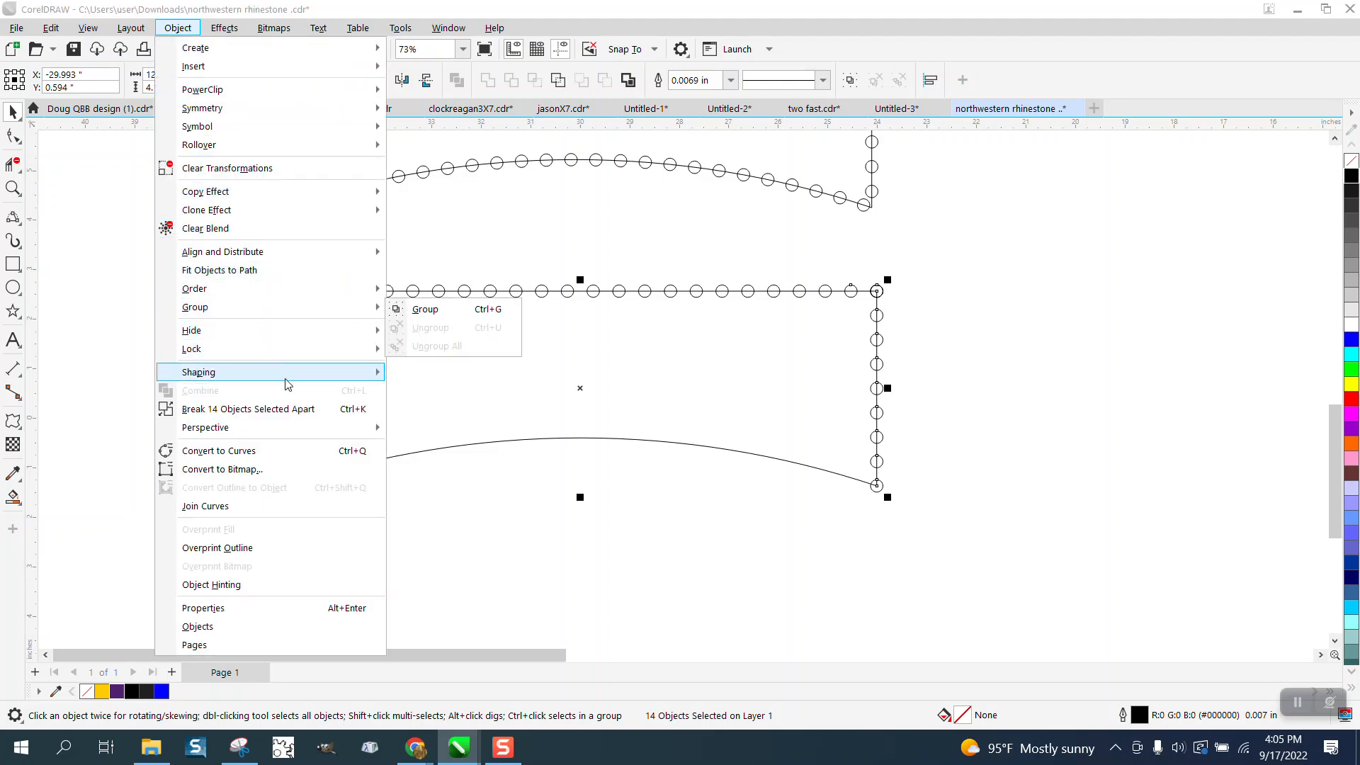
left_click(286, 409)
left_click(213, 297)
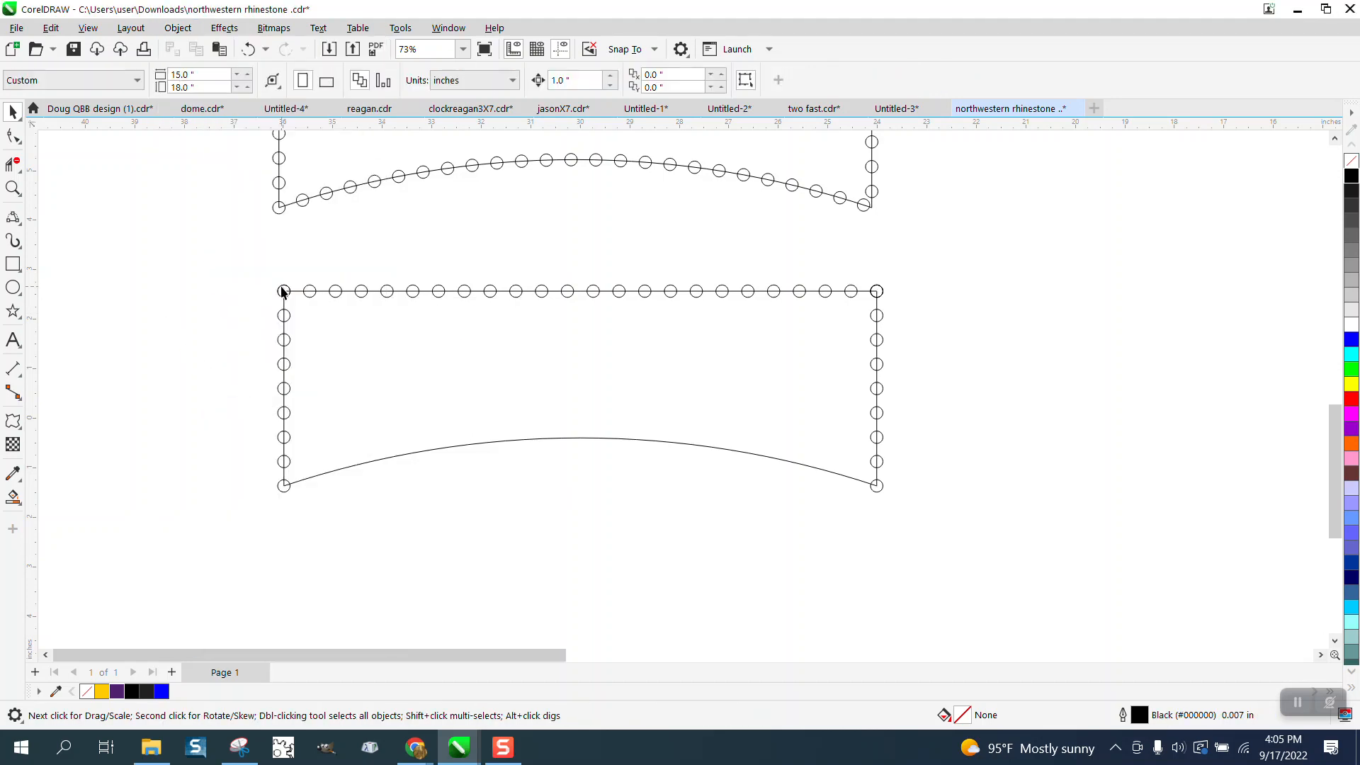
left_click_drag(282, 290, 207, 262)
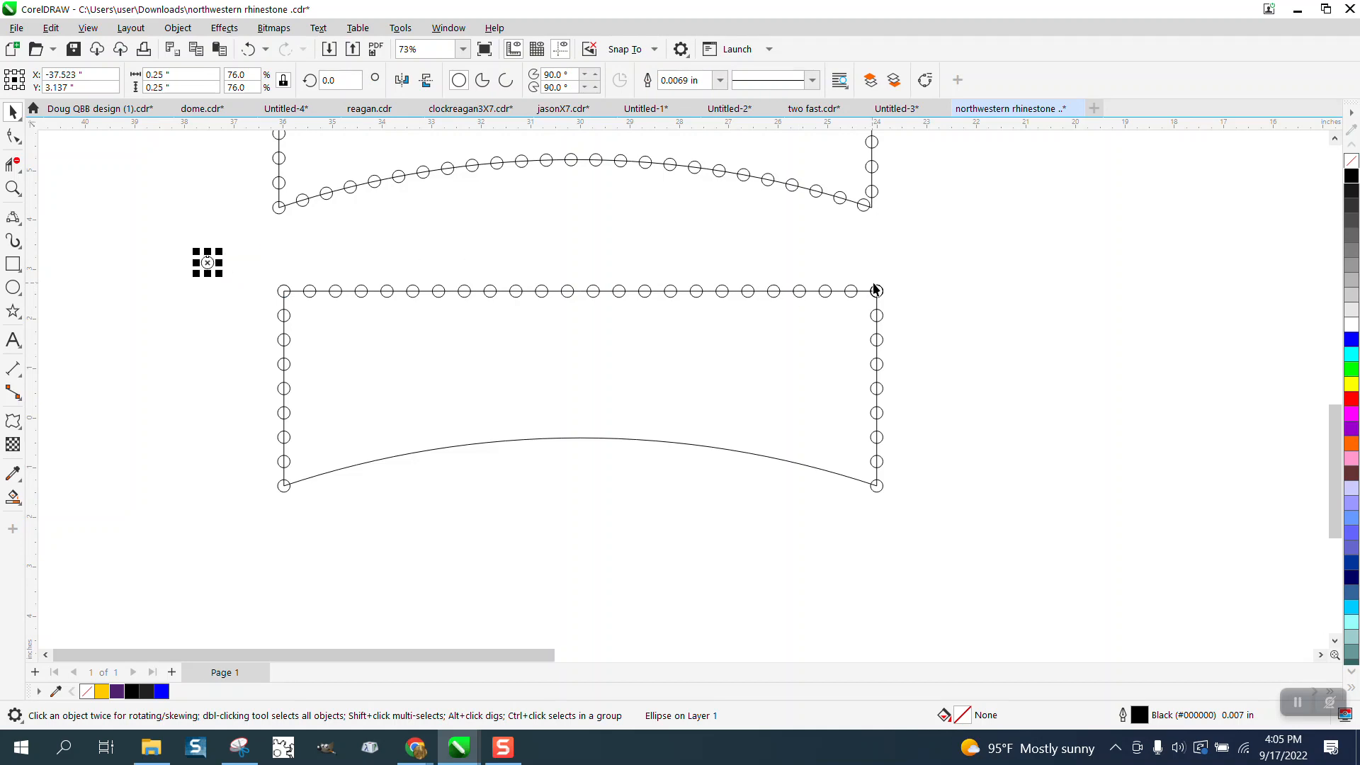
left_click_drag(879, 290, 935, 274)
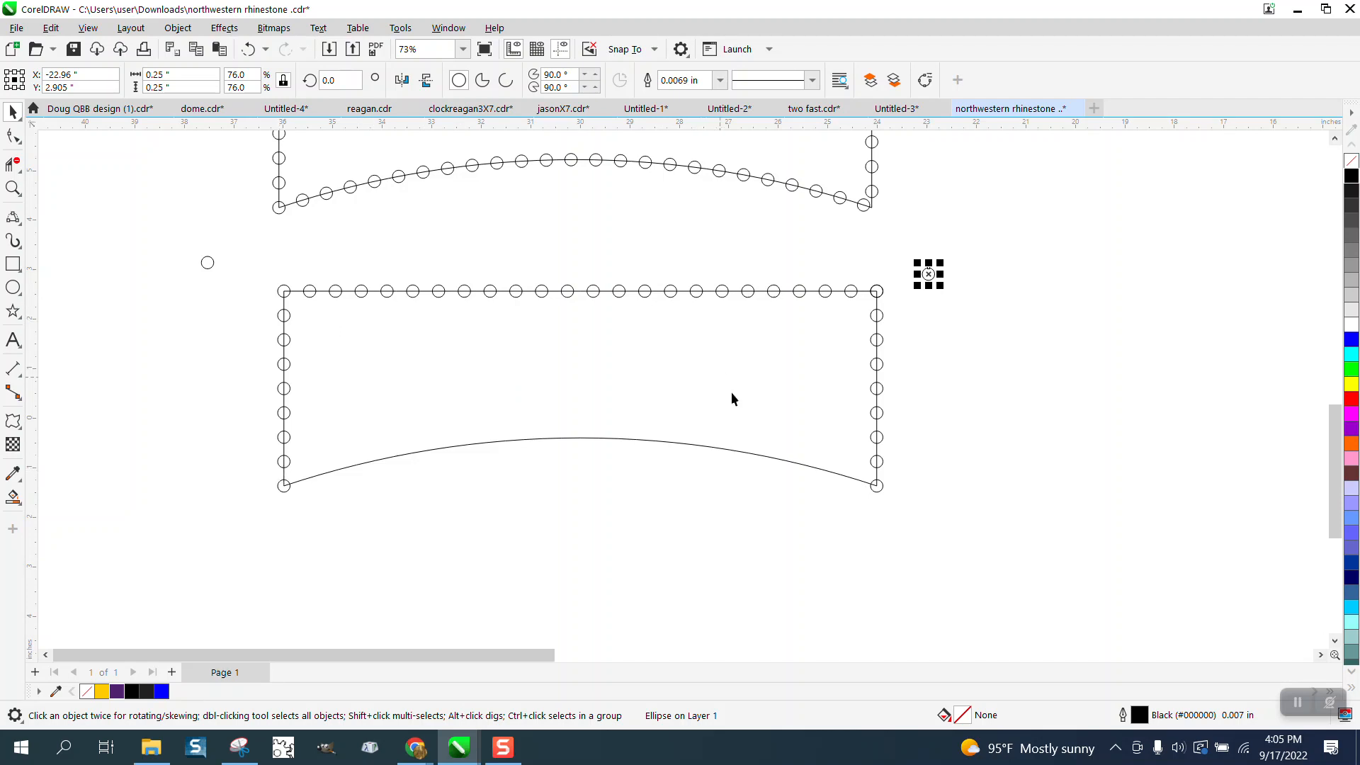
- Show the object properties of the lower arch and examine its curve length
left_click(788, 464)
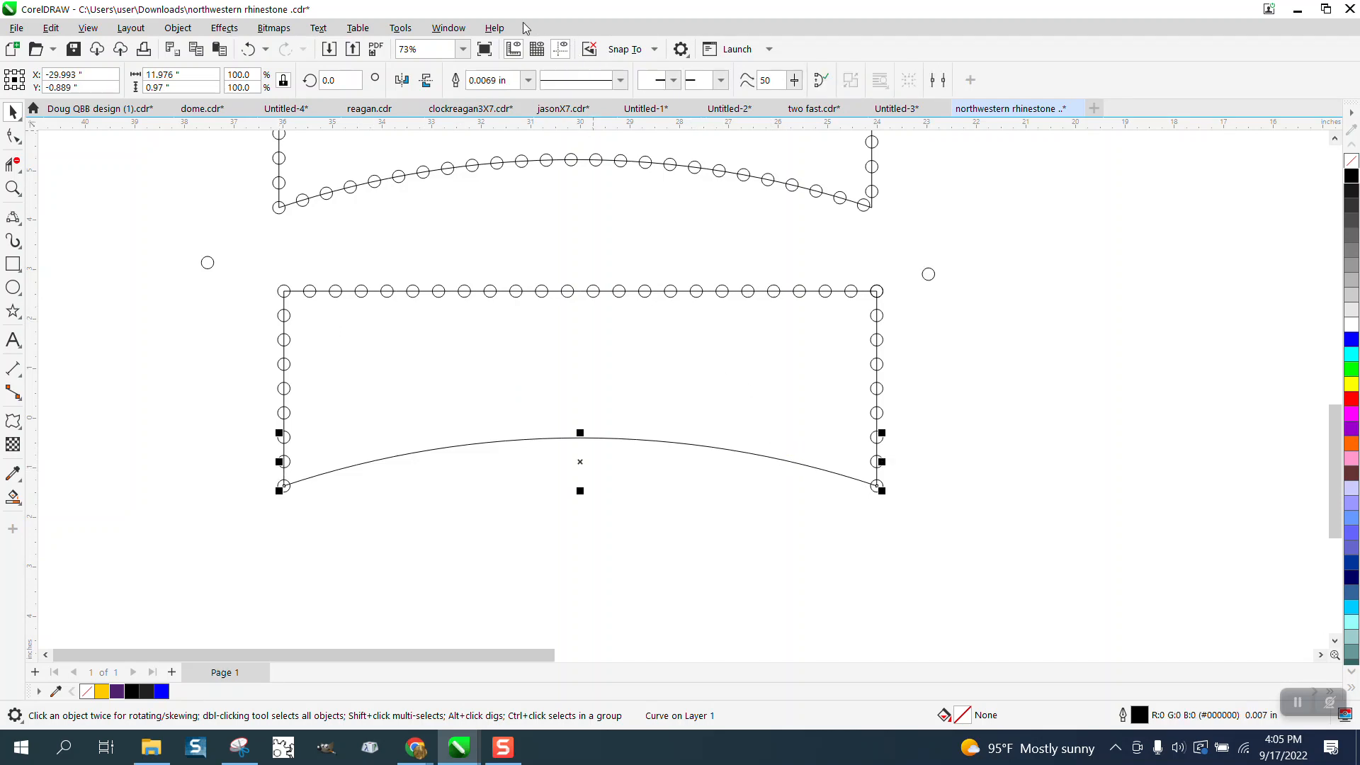
left_click(455, 28)
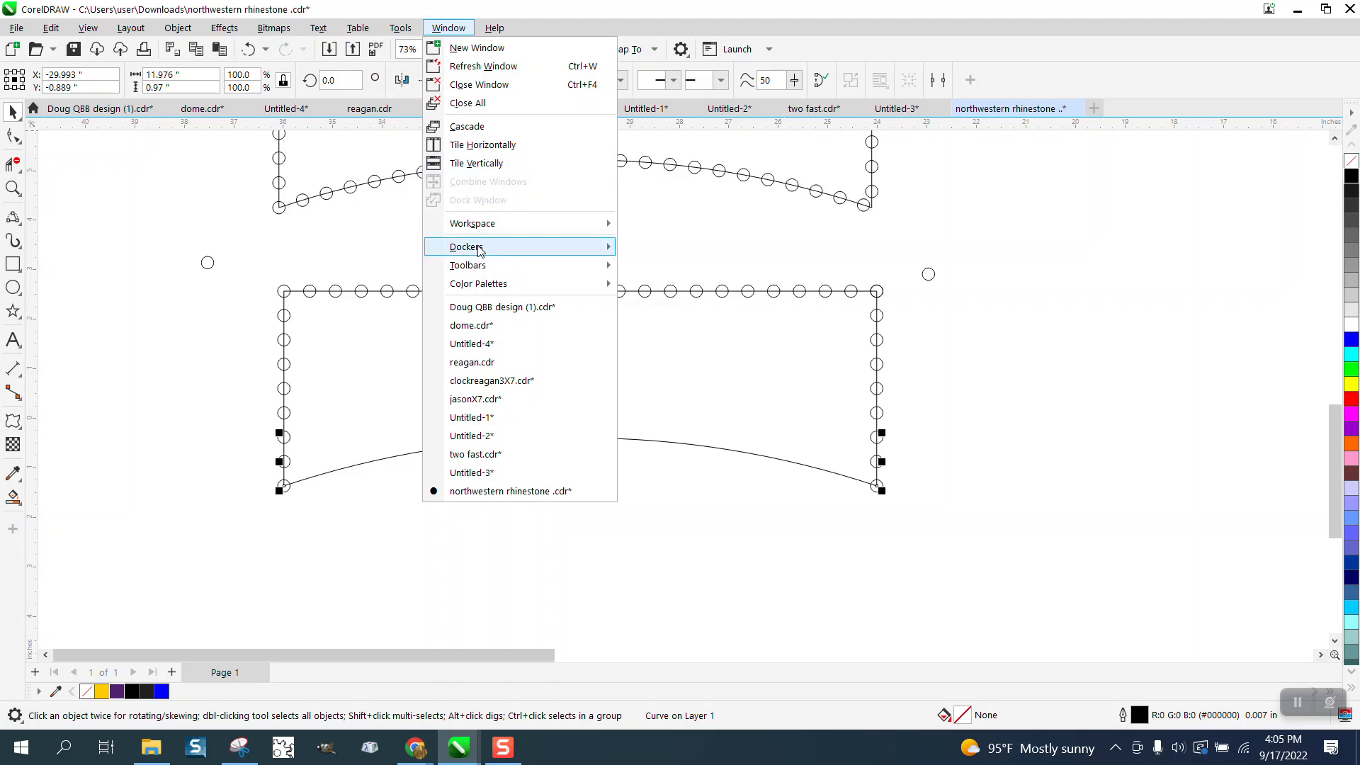
mouse_move(480, 248)
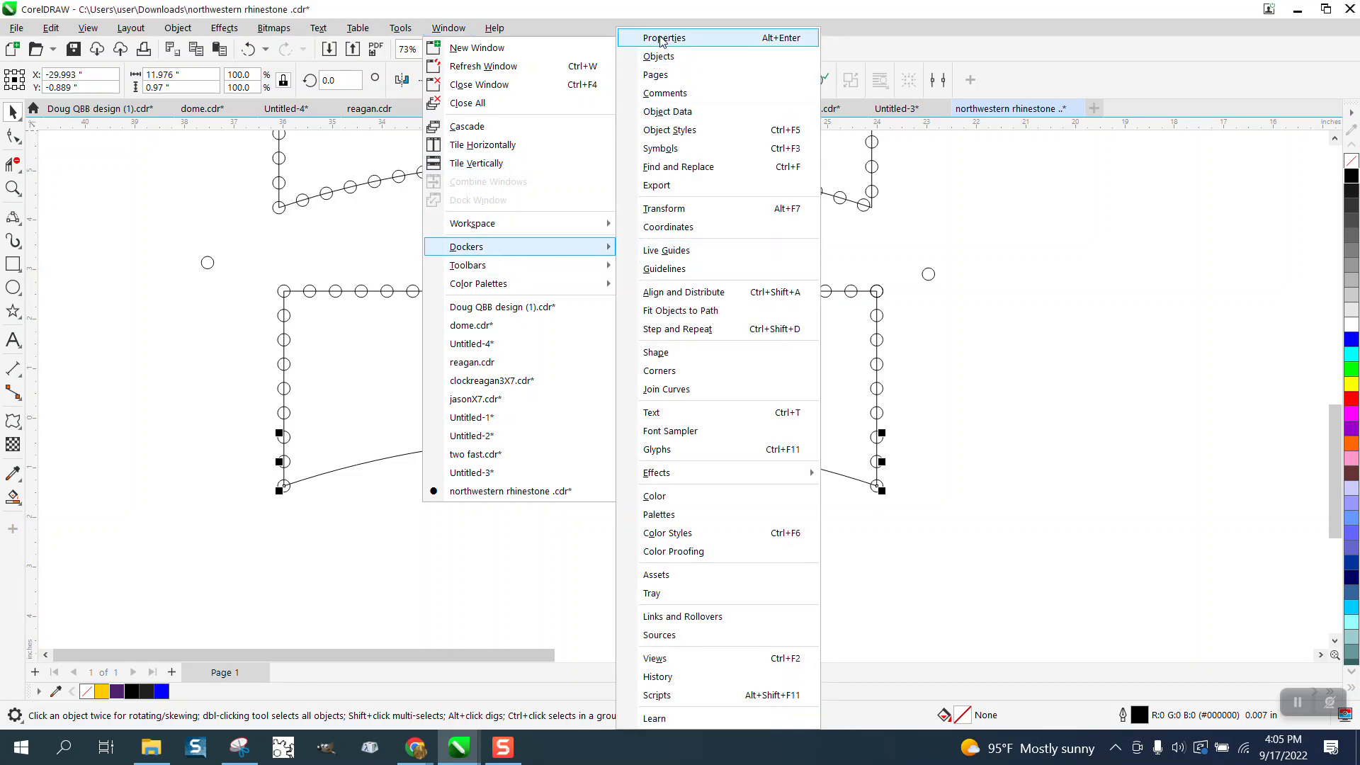
left_click(663, 37)
left_click(1072, 140)
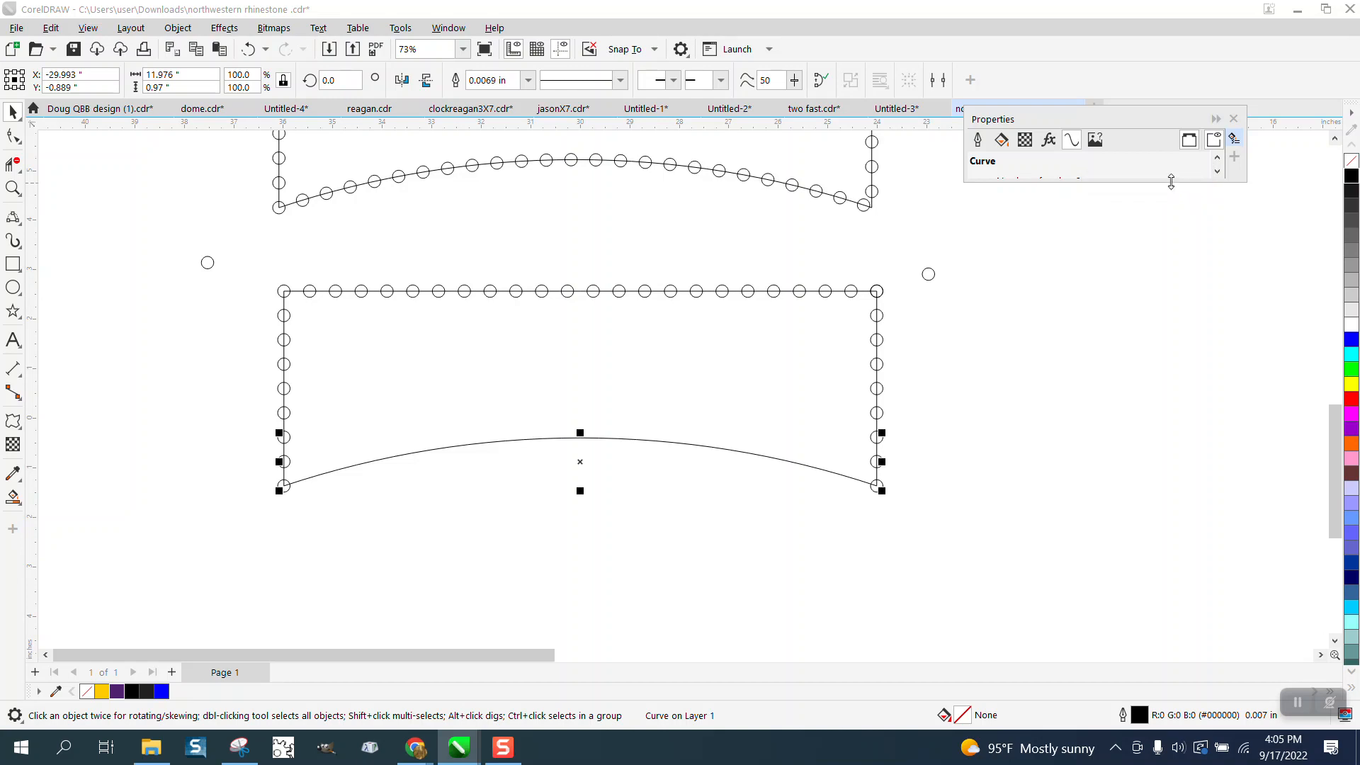
left_click_drag(1171, 182, 1180, 440)
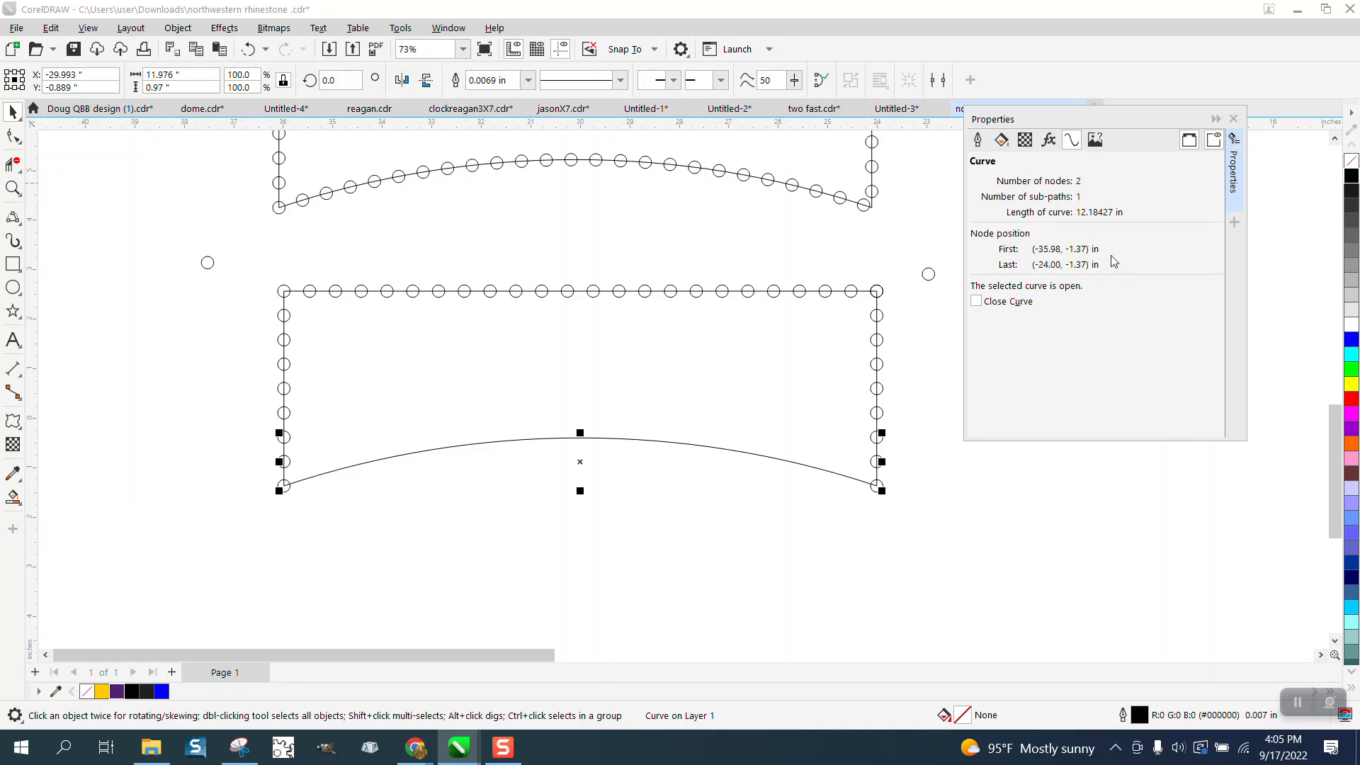
- Move the arch 1 inch down and center the left spare circle on the arch's left end
left_click(208, 257)
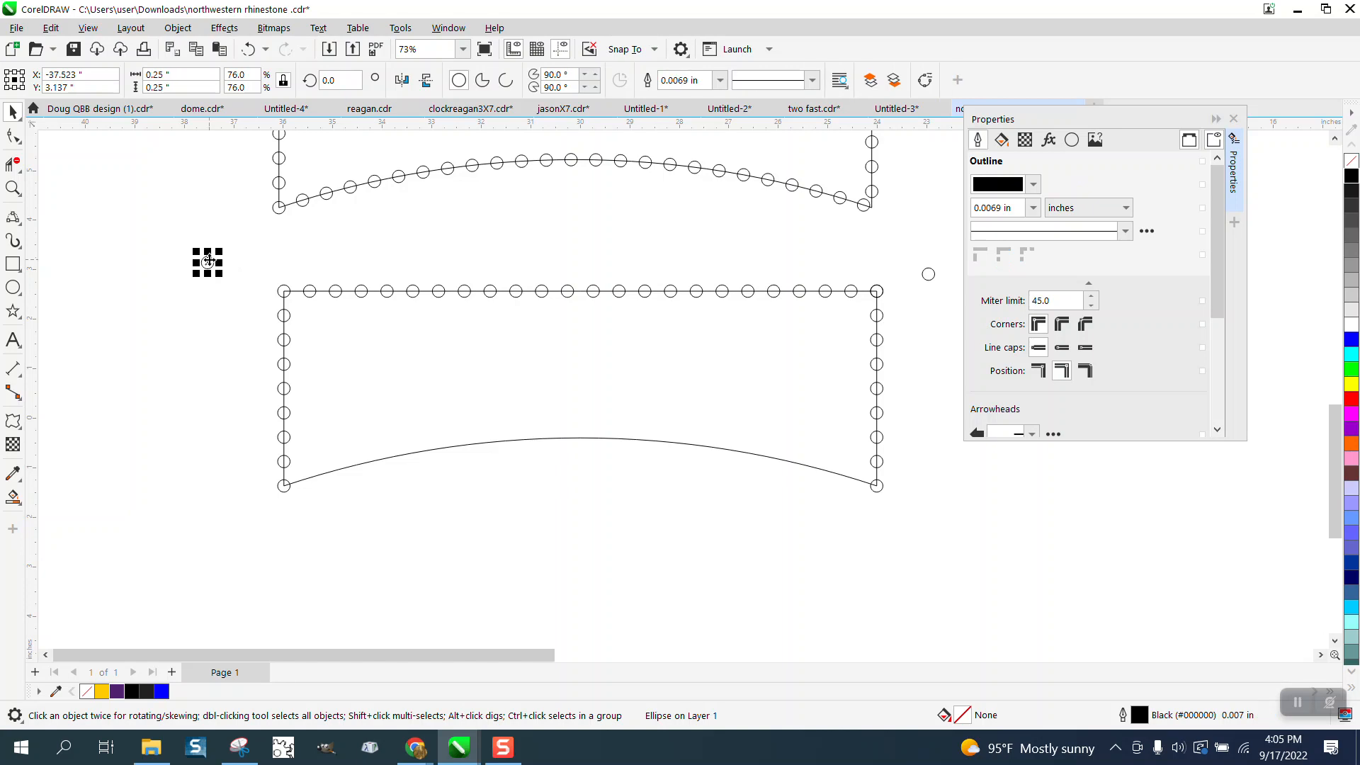
left_click(575, 438)
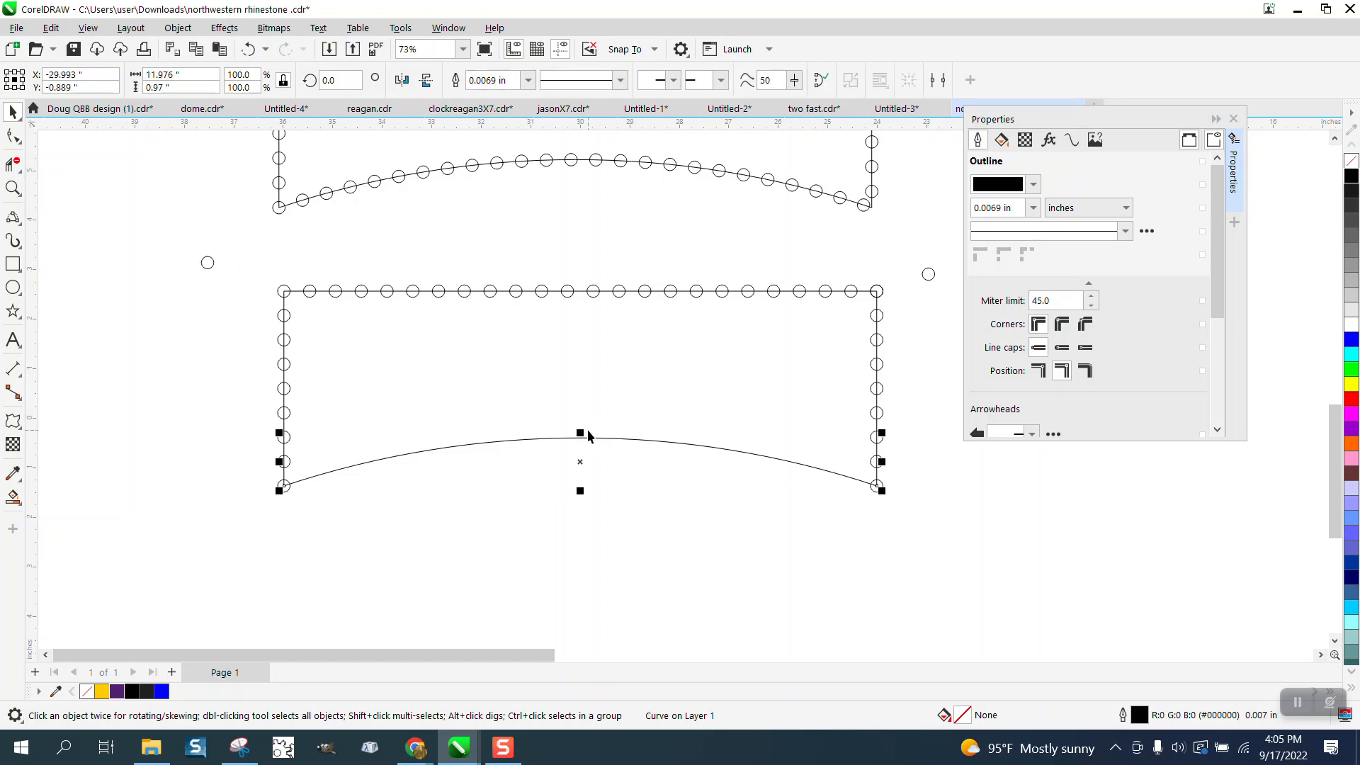
key("Down")
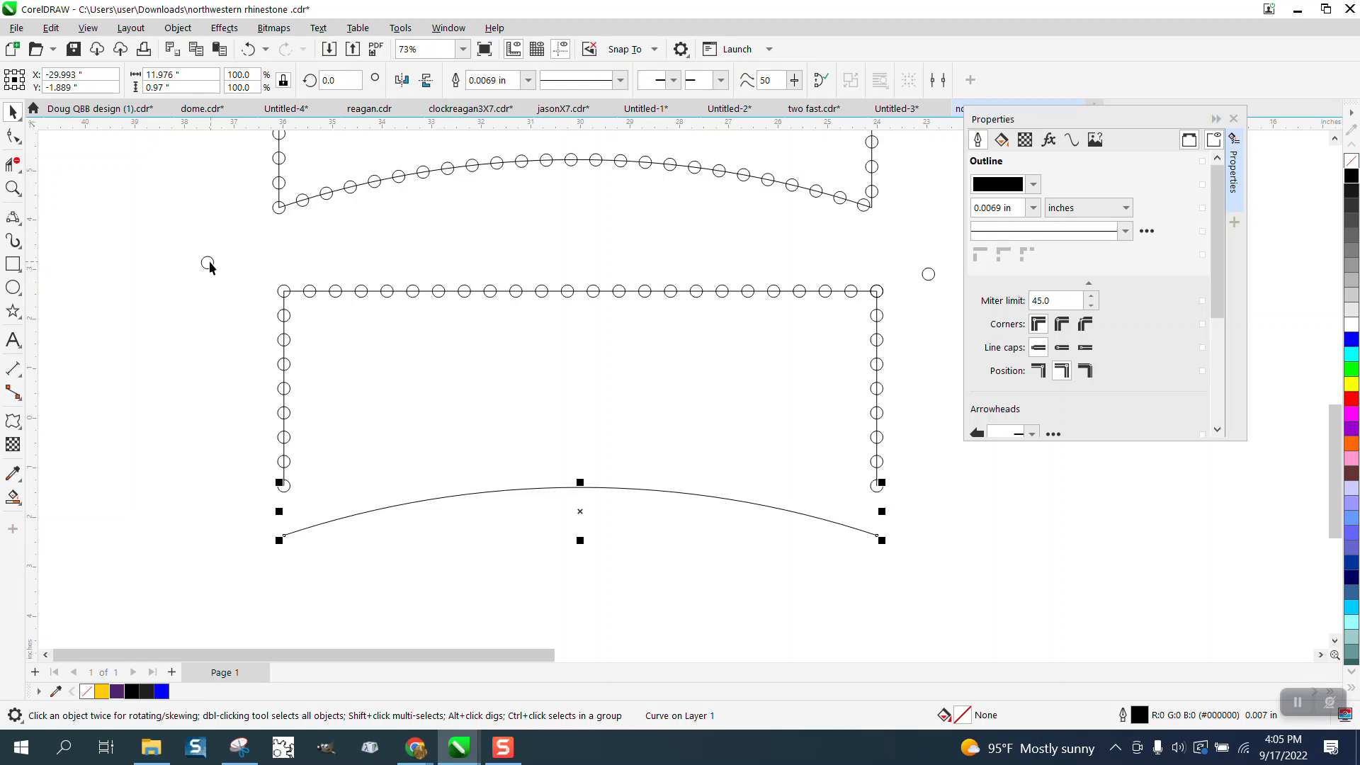
left_click_drag(209, 262, 284, 535)
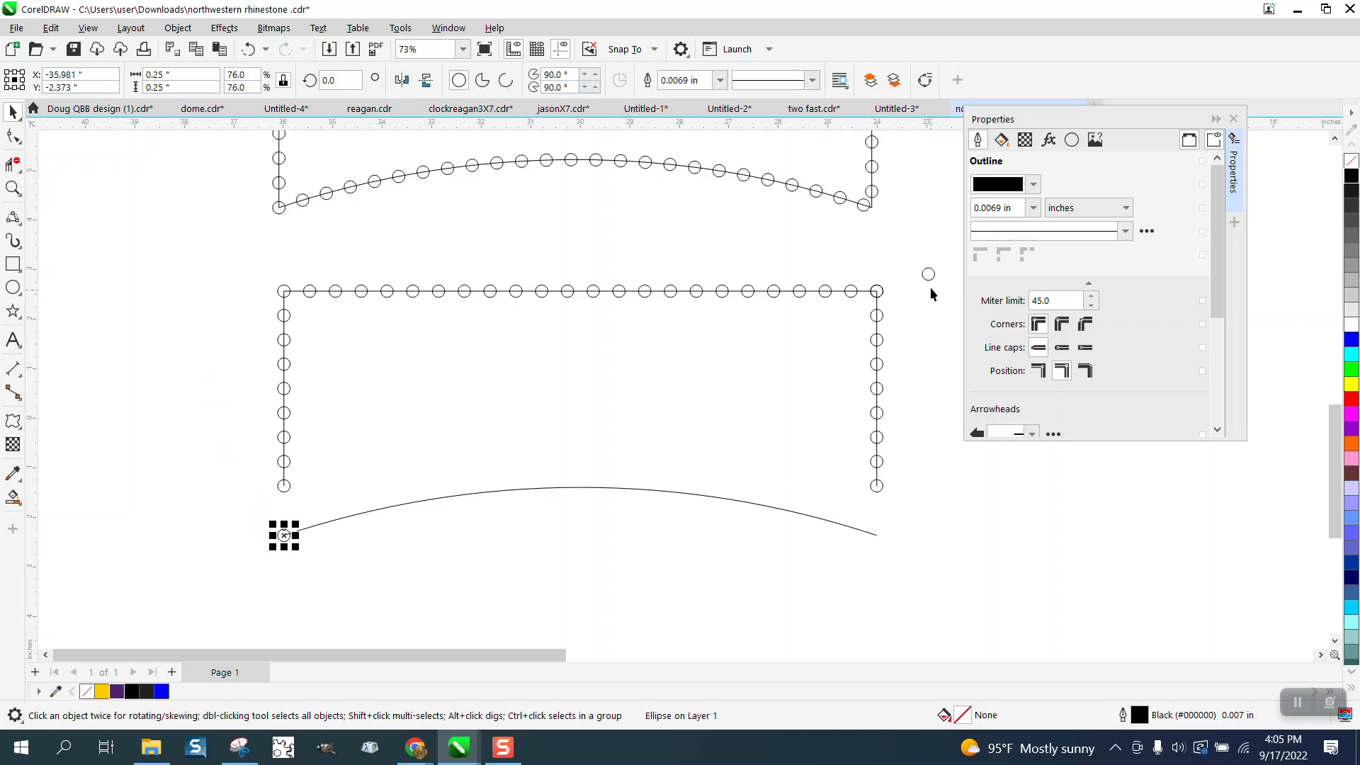
- Center the right spare circle exactly on the arch's right end
mouse_move(931, 289)
left_mouse_down()
mouse_move(890, 555)
mouse_move(872, 536)
mouse_move(927, 565)
left_mouse_up()
left_click(13, 188)
left_click(13, 112)
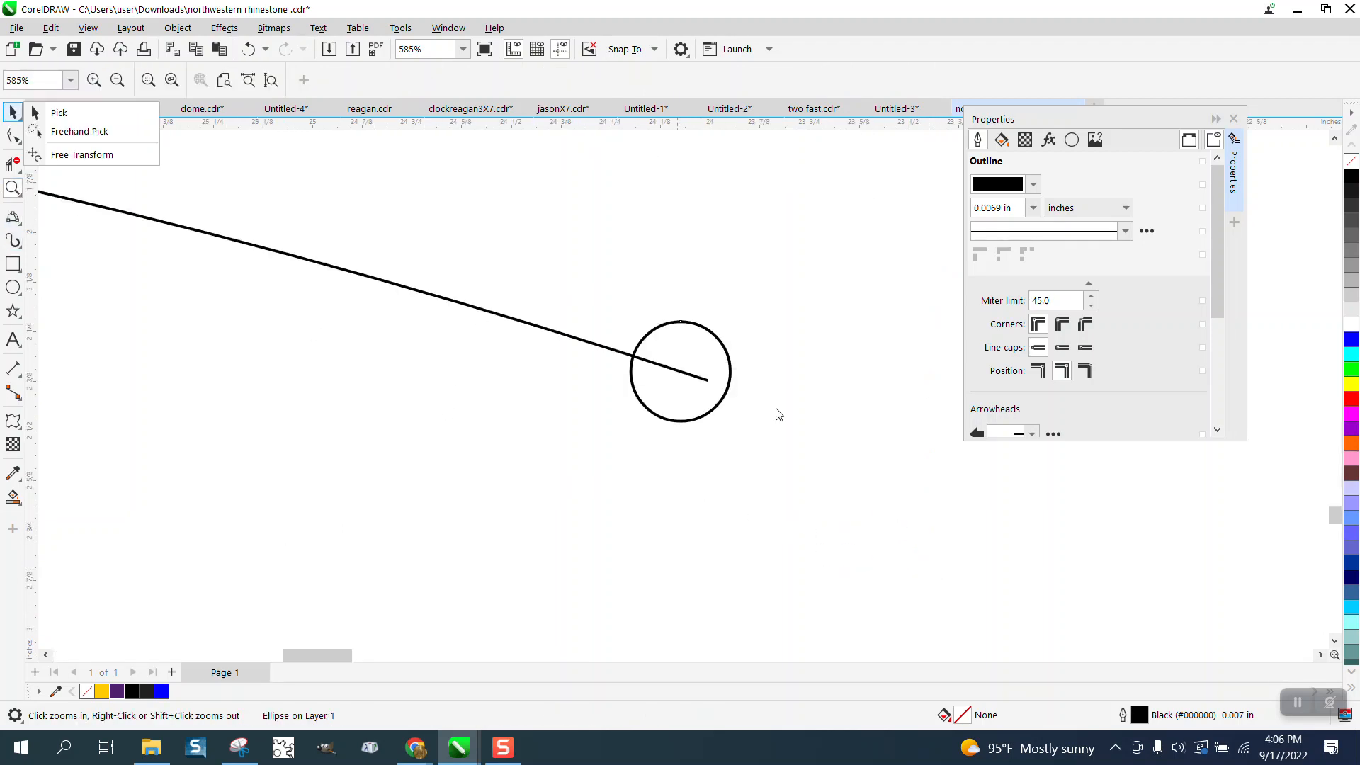
left_click(14, 114)
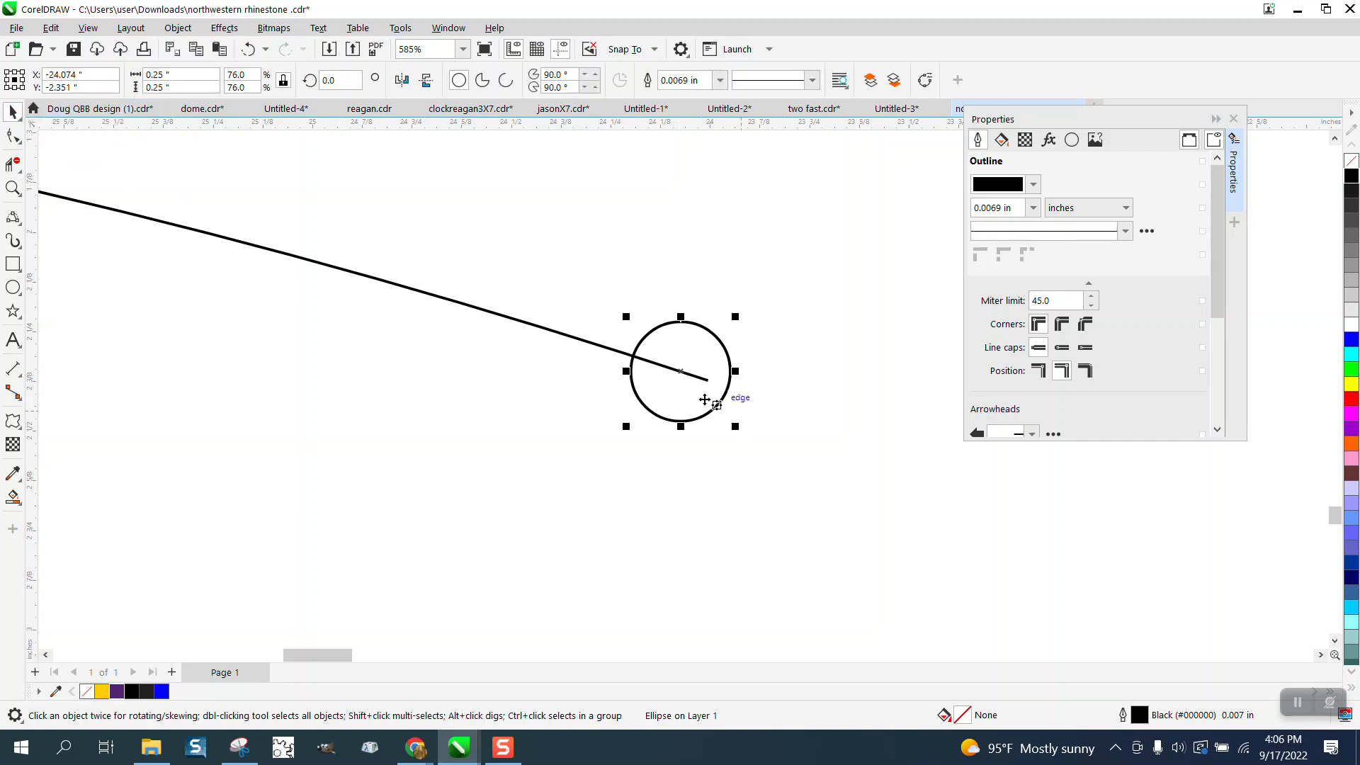
left_click_drag(680, 372, 708, 381)
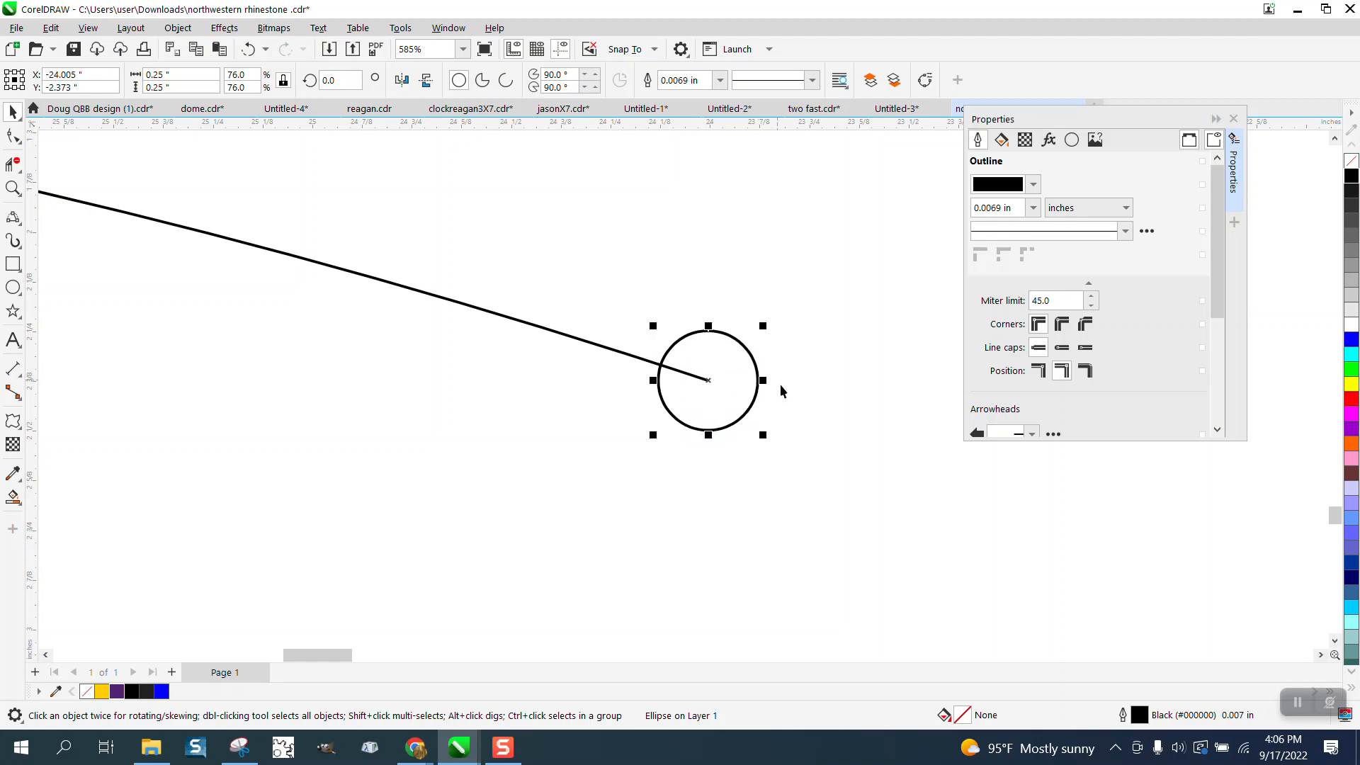
- Blend the two circles at the ends of the lower arch using 22 steps
scroll(780, 384, "down", 8)
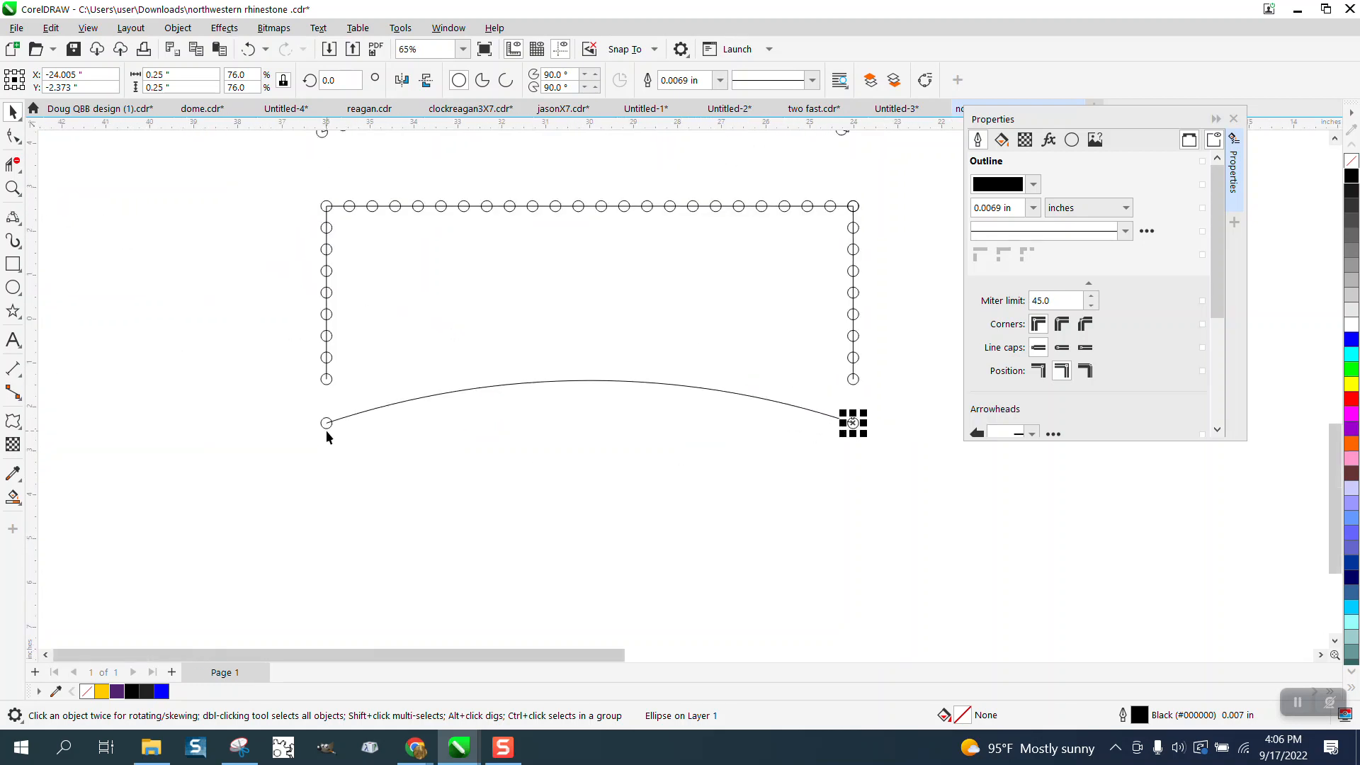
left_click(326, 428, "shift")
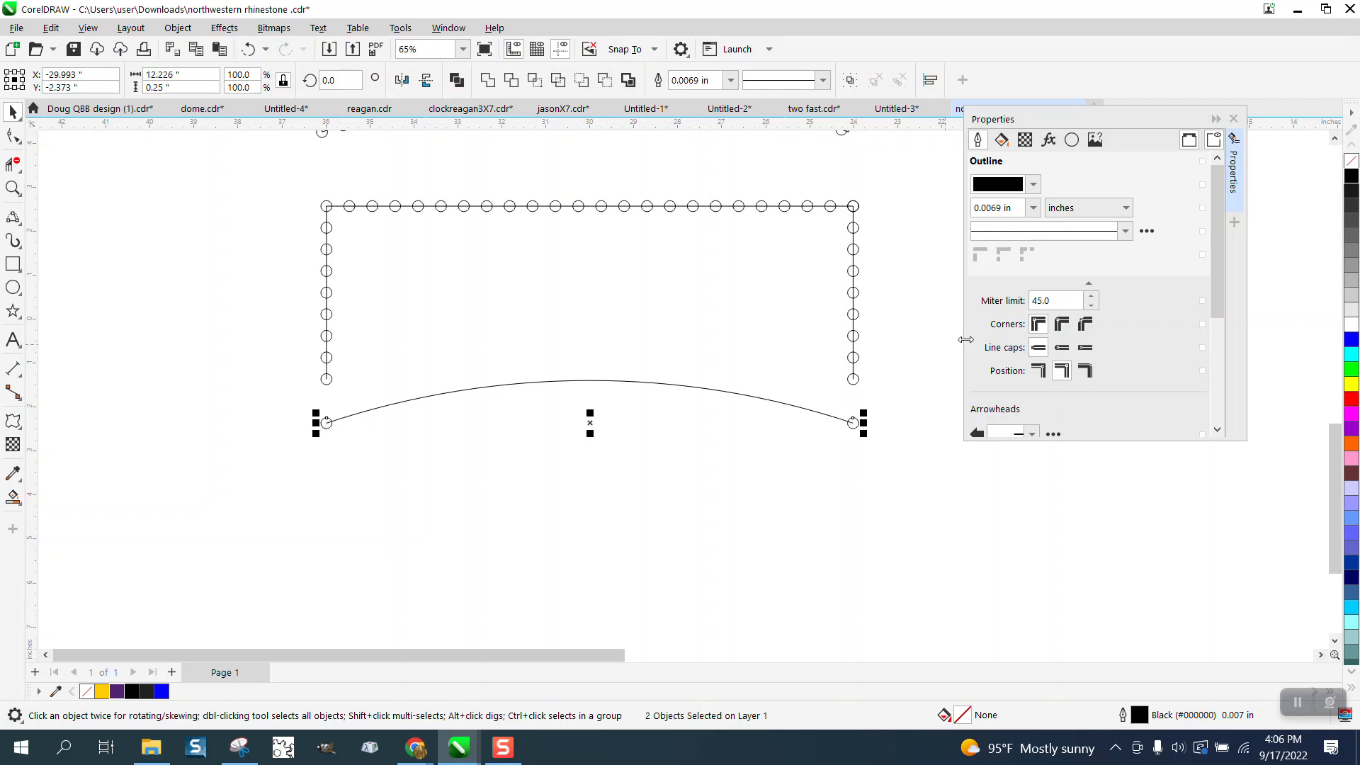
left_click(224, 28)
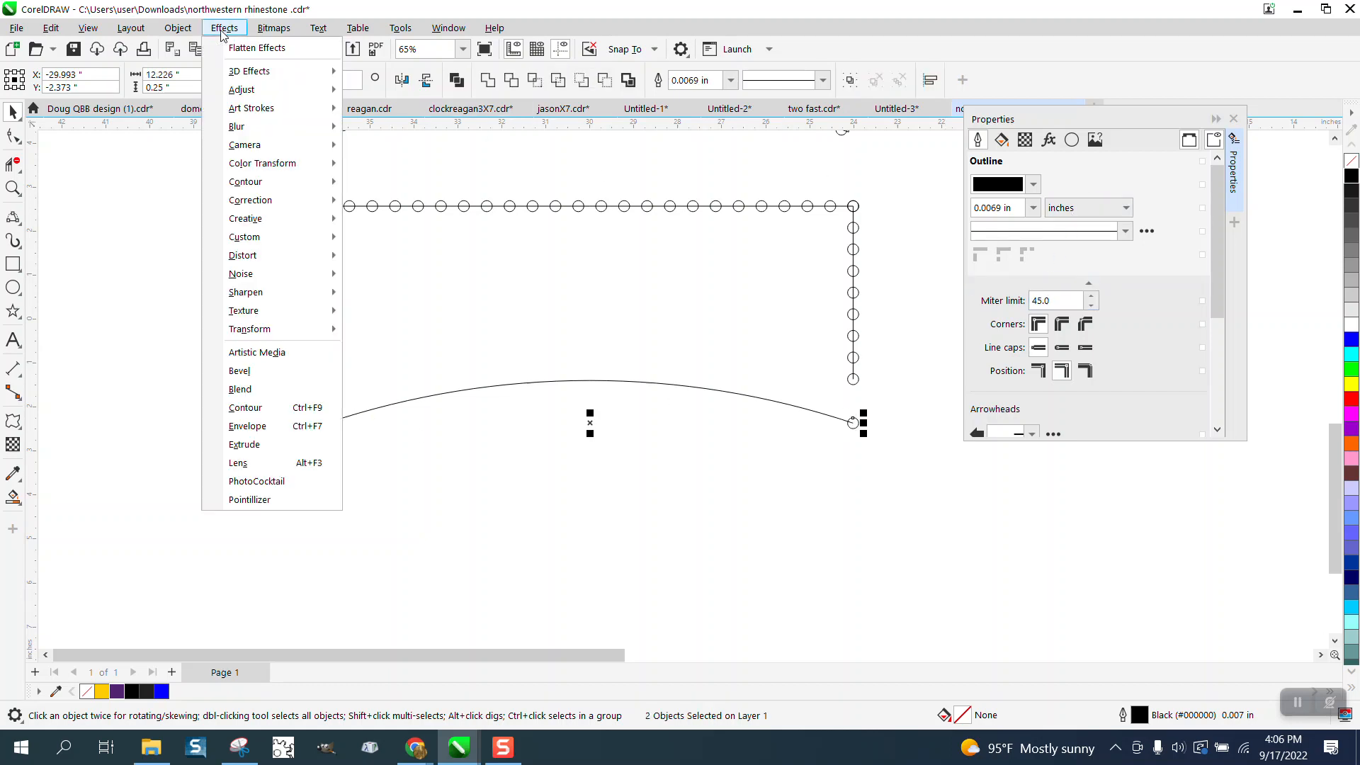
left_click(241, 389)
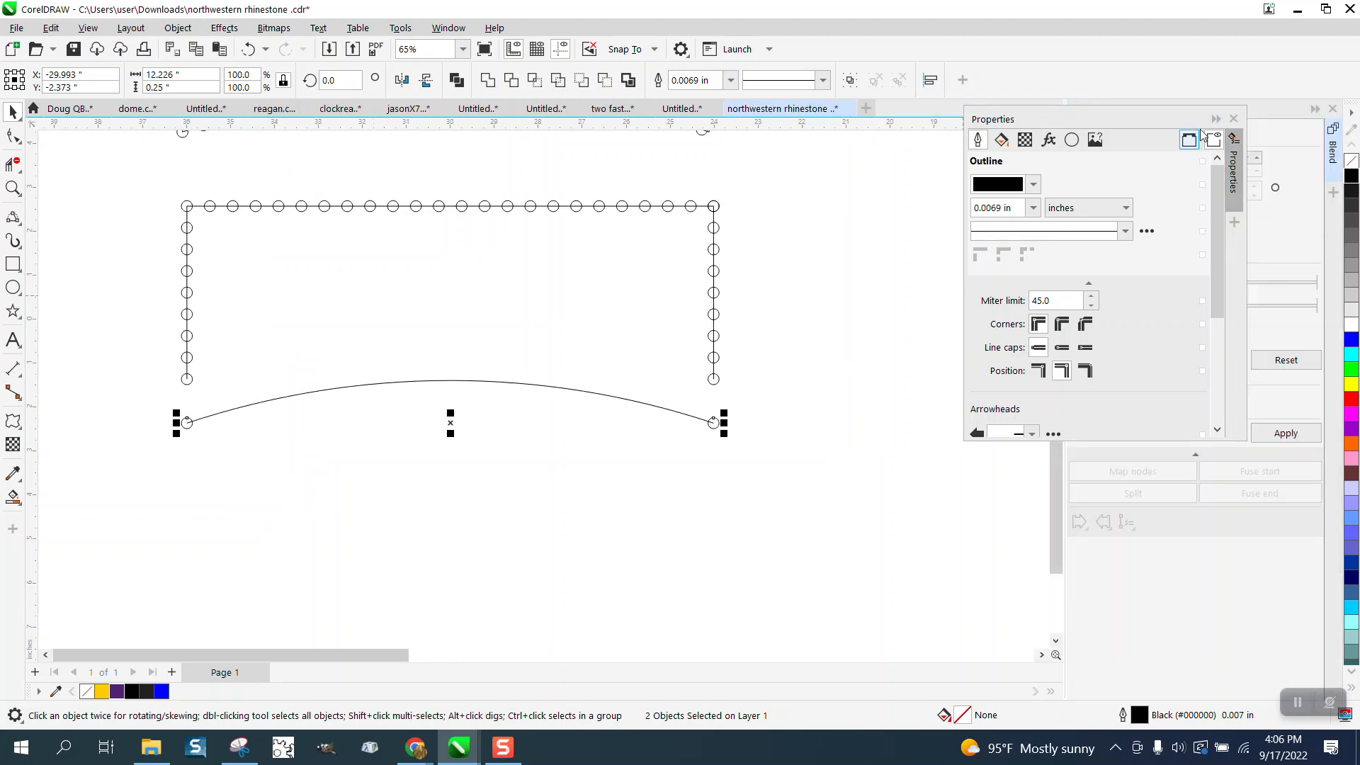
left_click(1233, 118)
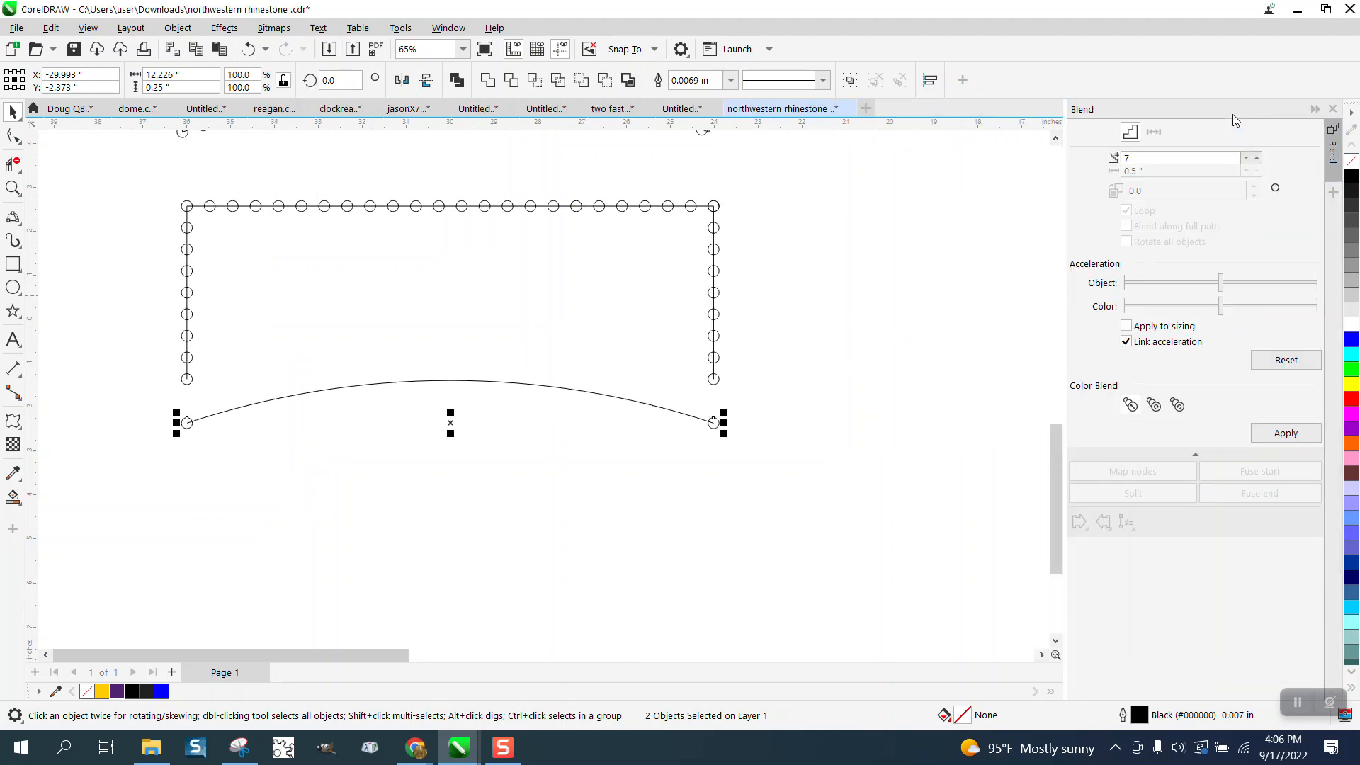
left_click(1137, 156)
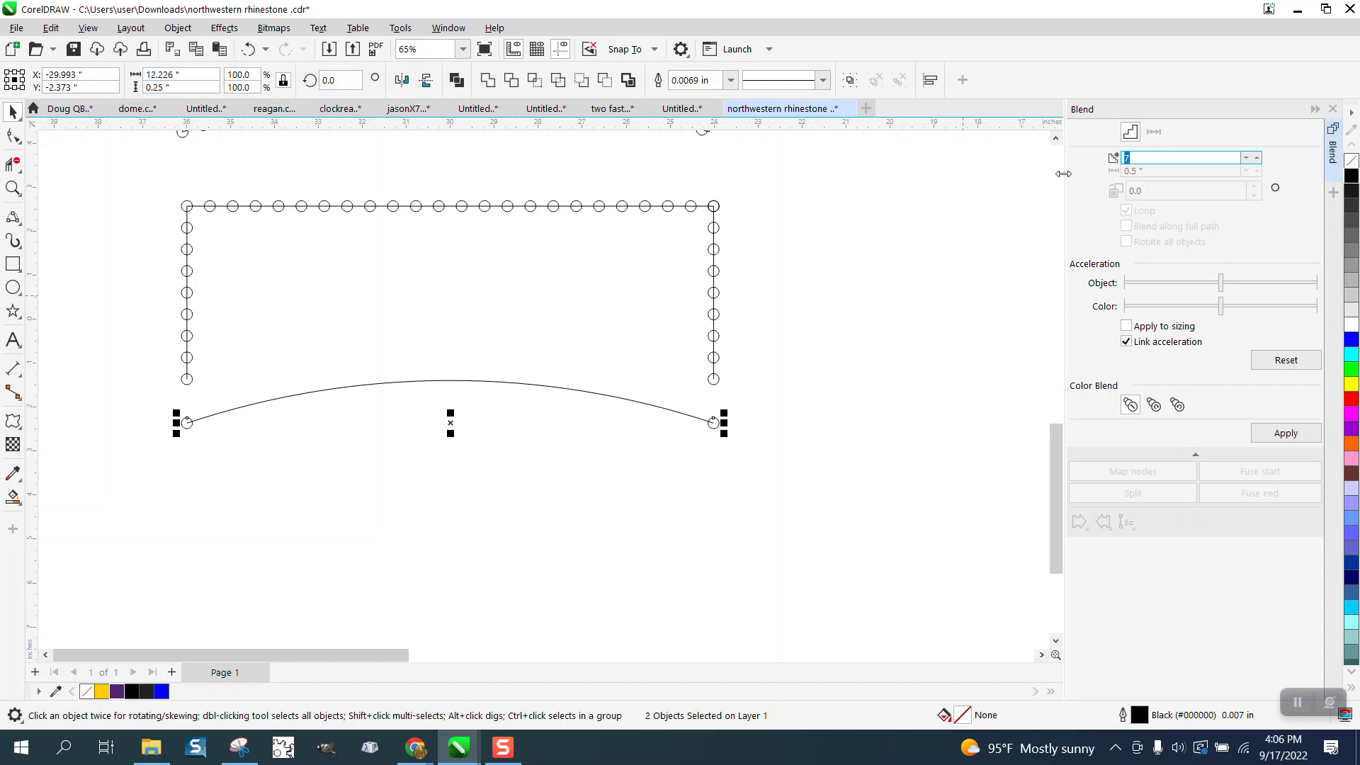
type("22")
left_click(1257, 433)
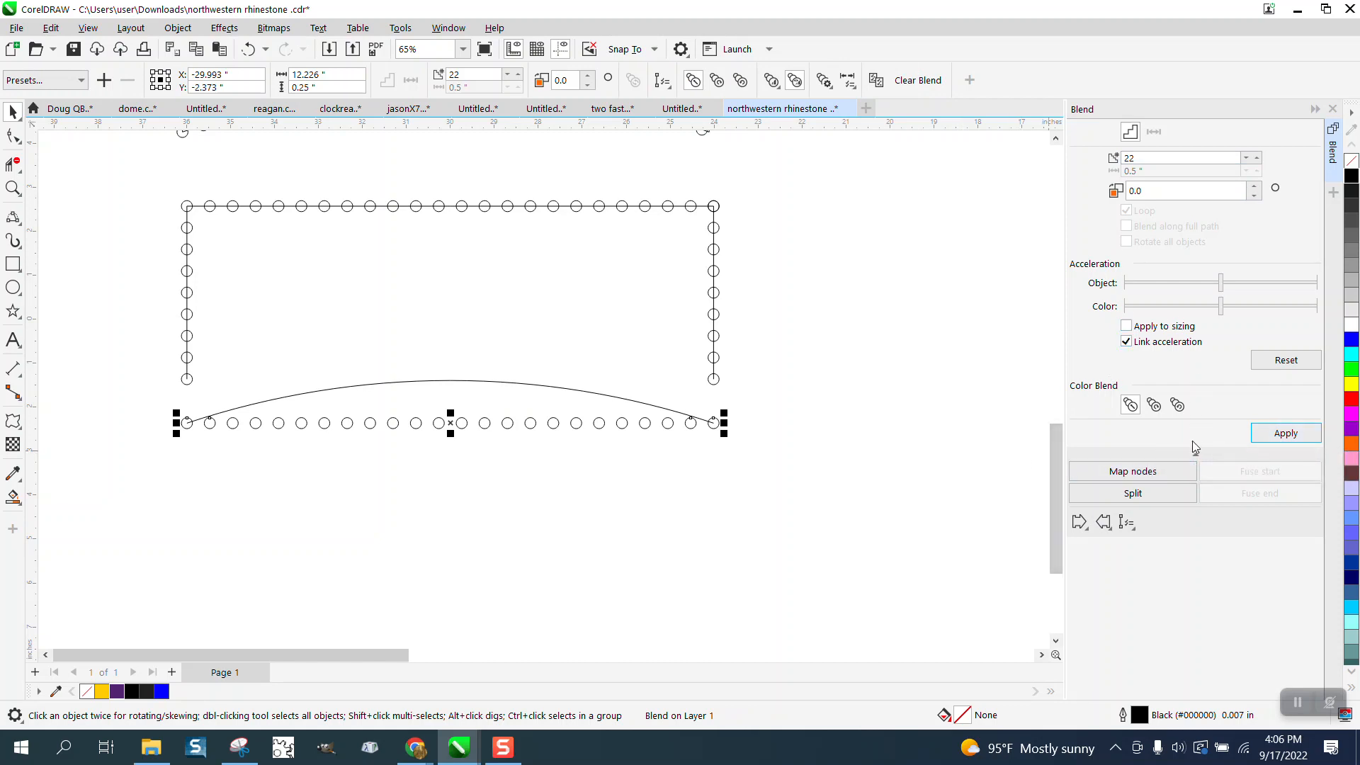
- Fit the circle blend to the lower arch as its path, and move the arch up 1 inch
left_click(1126, 522)
left_click(1149, 542)
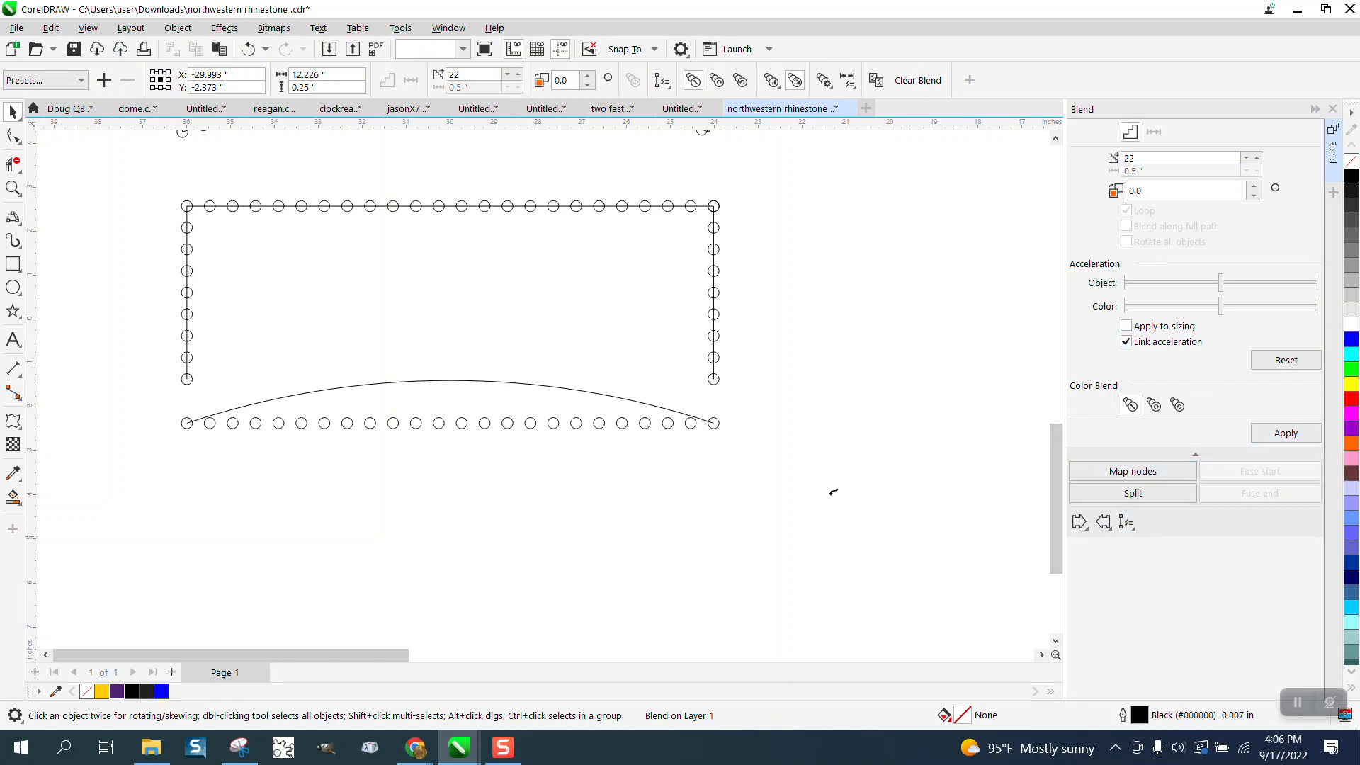
left_click(599, 395)
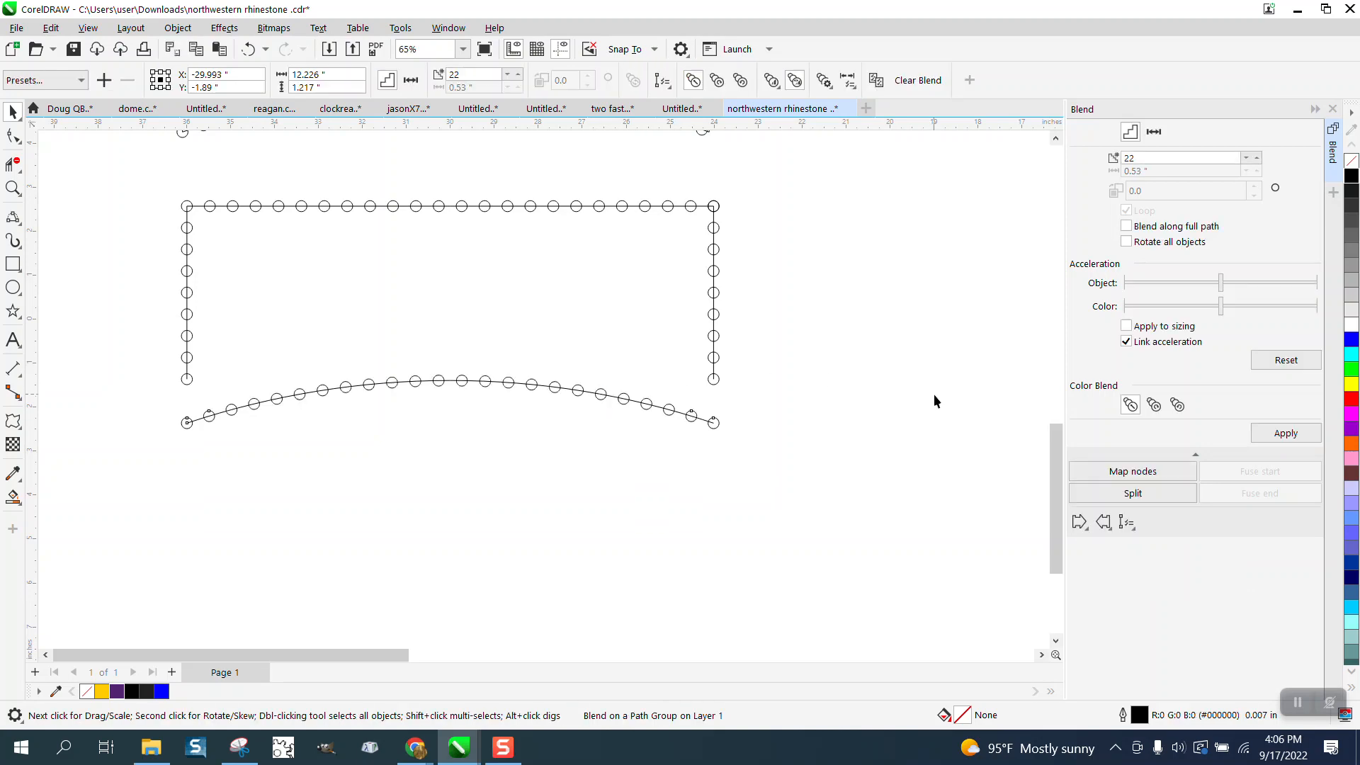
left_click(415, 384)
key("Up")
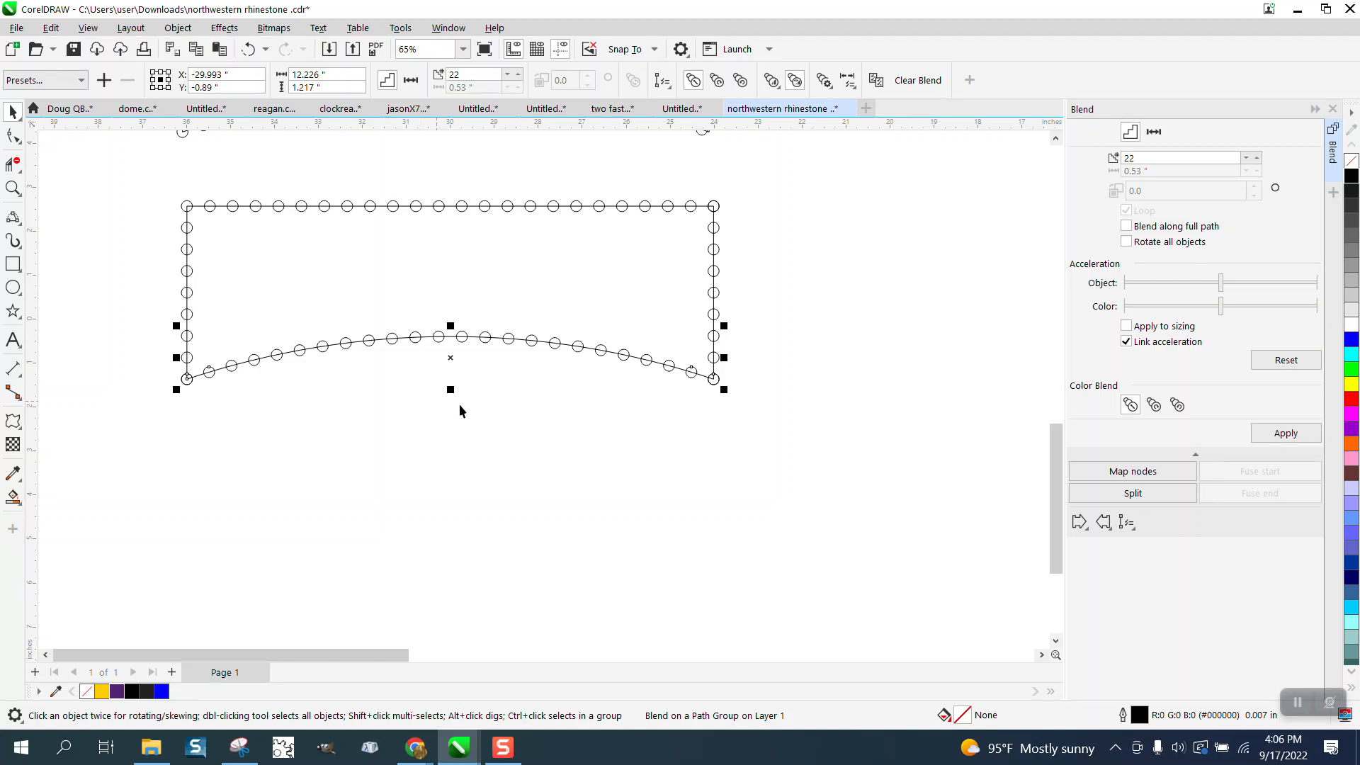
- Break apart all 15 objects of the reassembled outline
left_click(434, 459)
left_click_drag(165, 159, 826, 442)
left_click(177, 28)
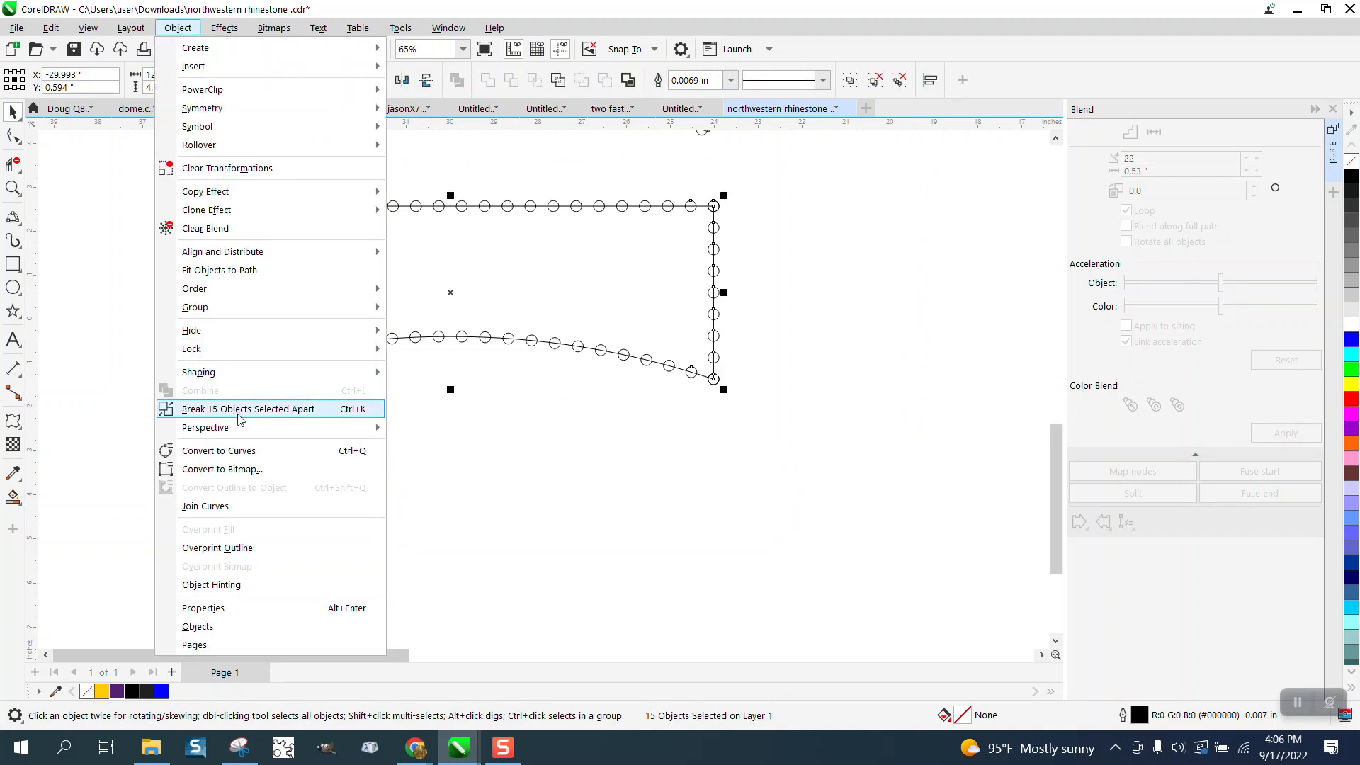
left_click(242, 410)
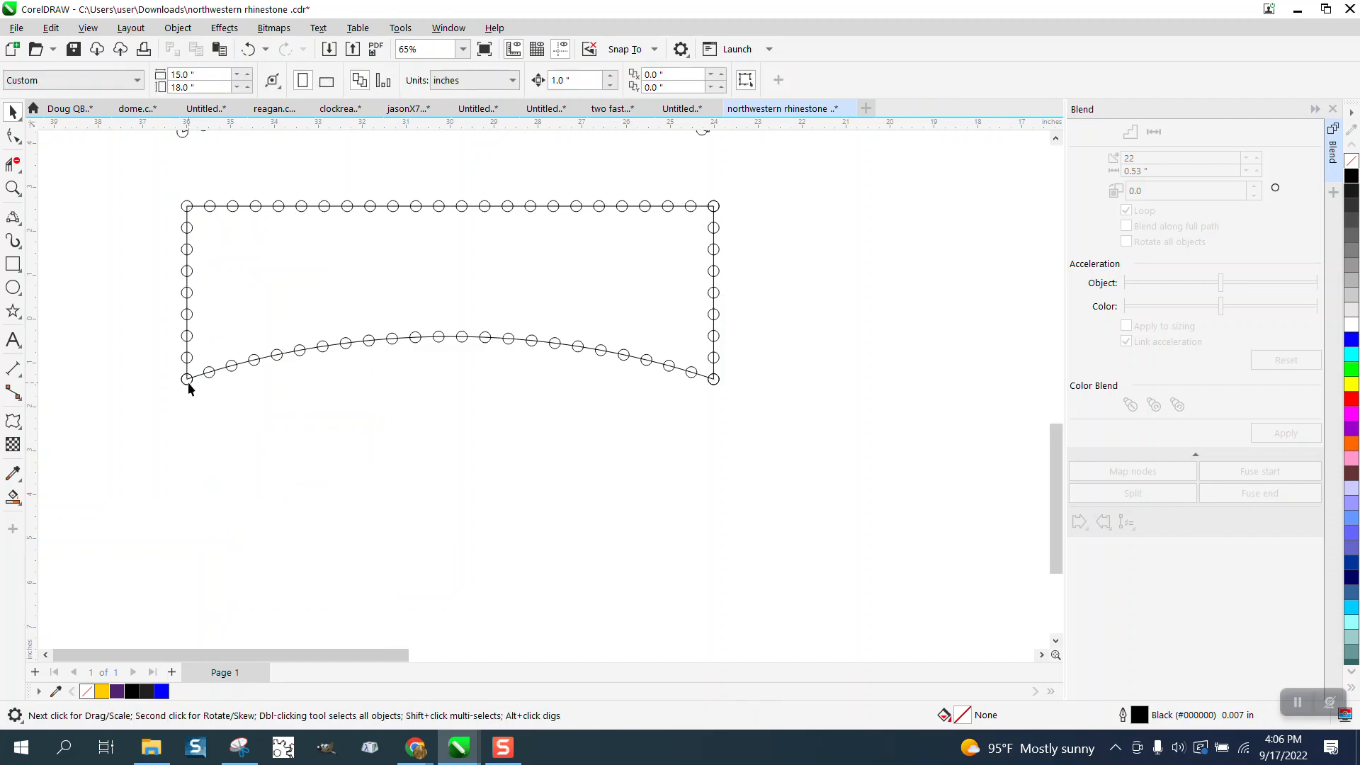
- Pull one overlapping circle off each lower corner of the outline and delete both
left_click_drag(188, 381, 140, 455)
left_click_drag(711, 381, 745, 444)
left_click_drag(121, 480, 87, 476)
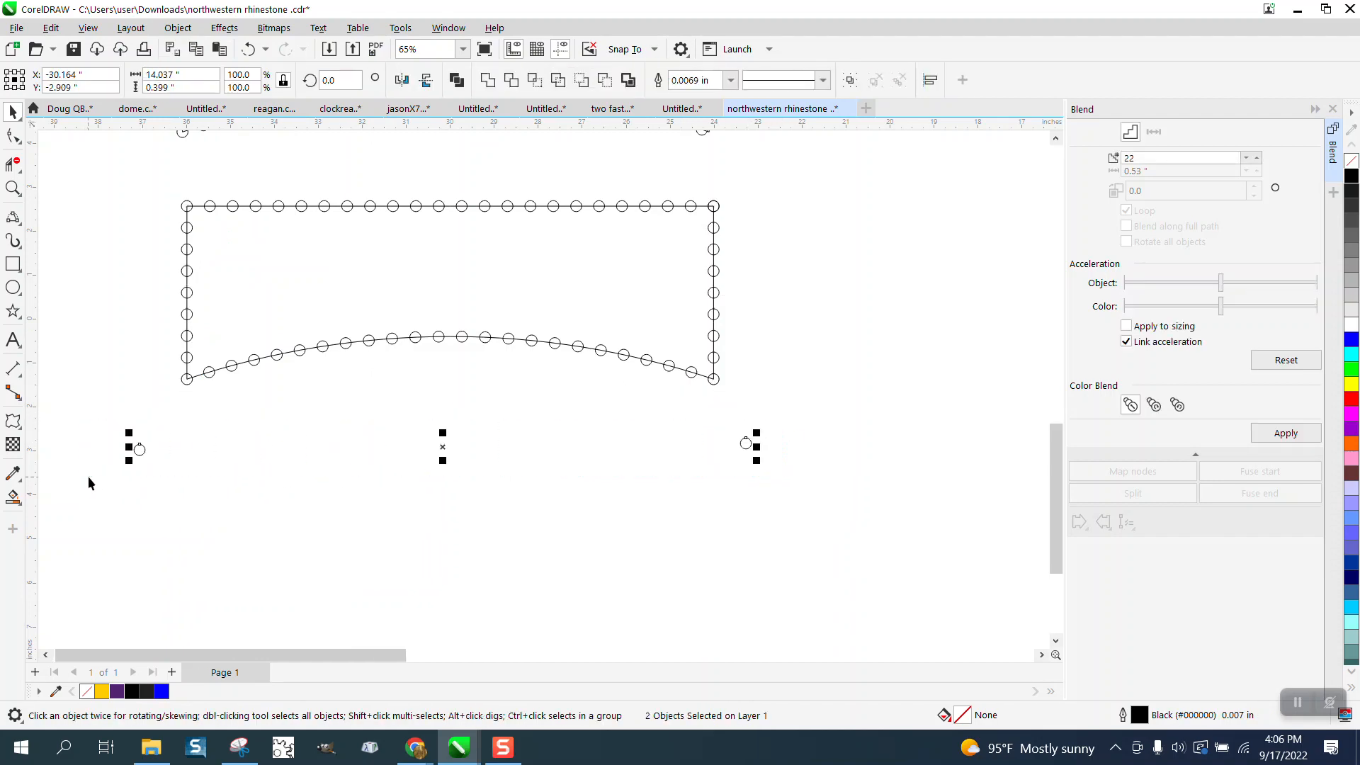
key("Delete")
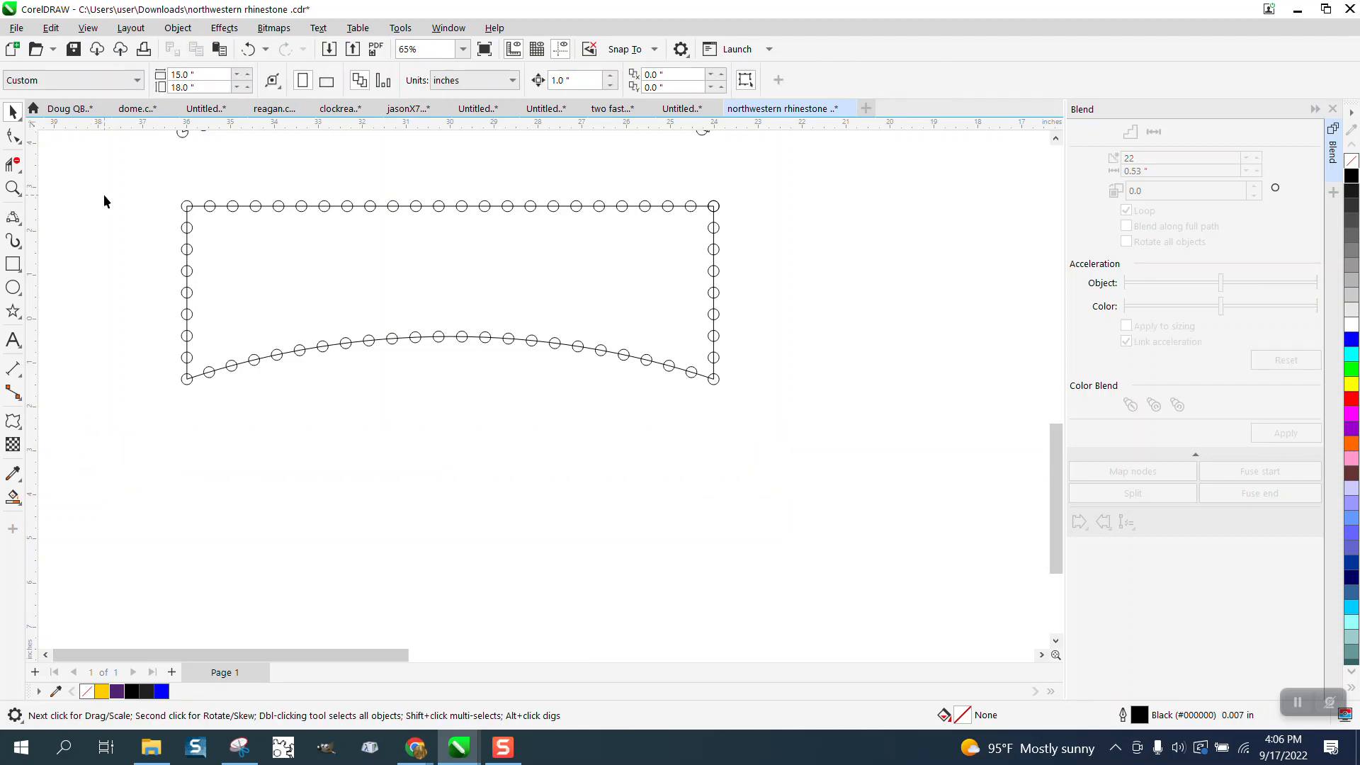
- Delete the straight line behind the top row of circles
left_click(13, 188)
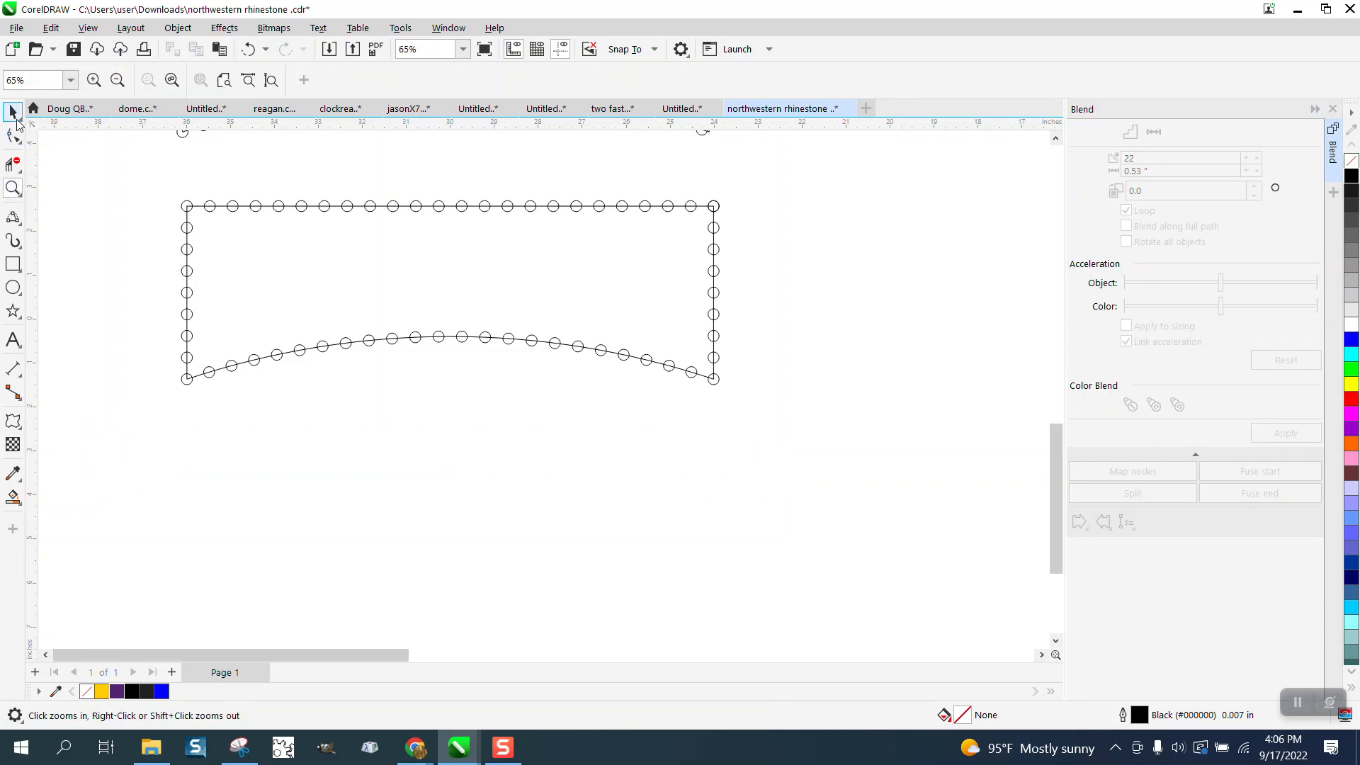
left_click(14, 115)
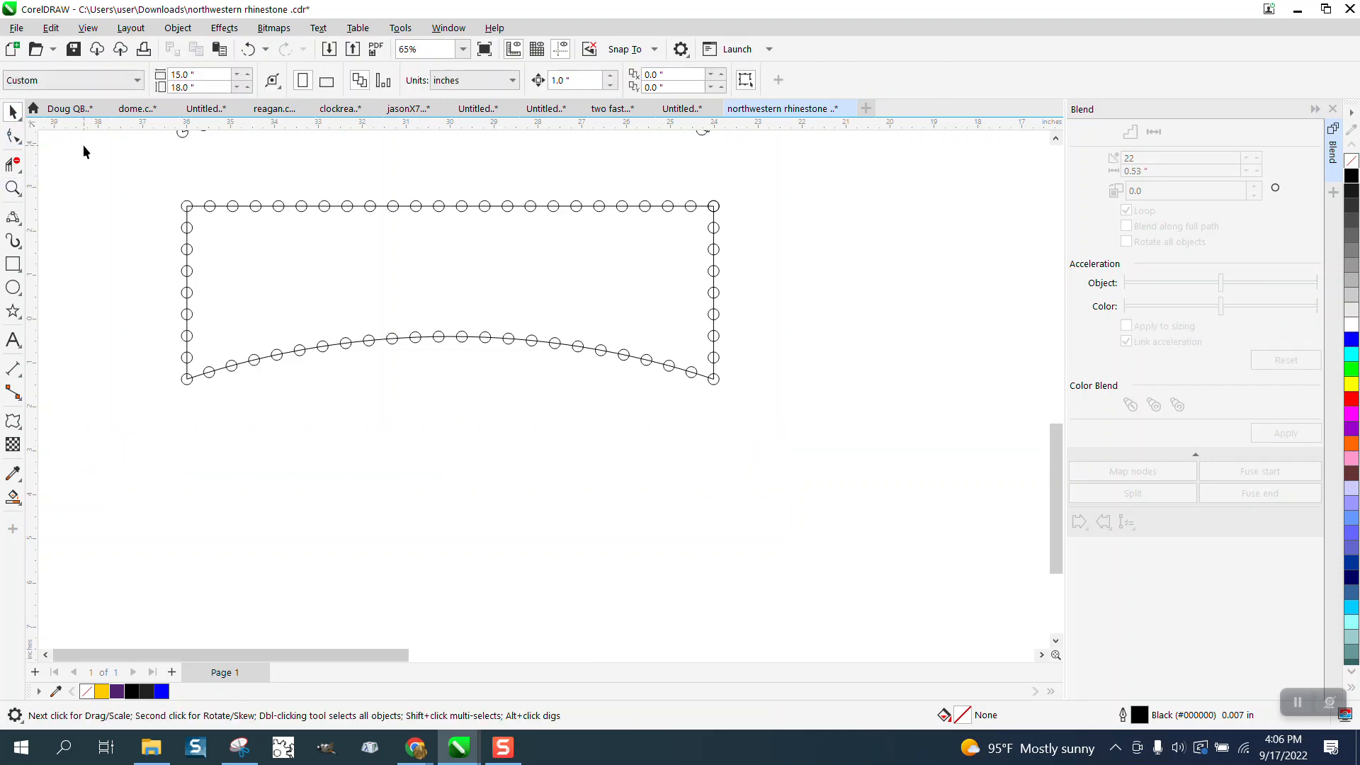
left_click(220, 206)
key("Delete")
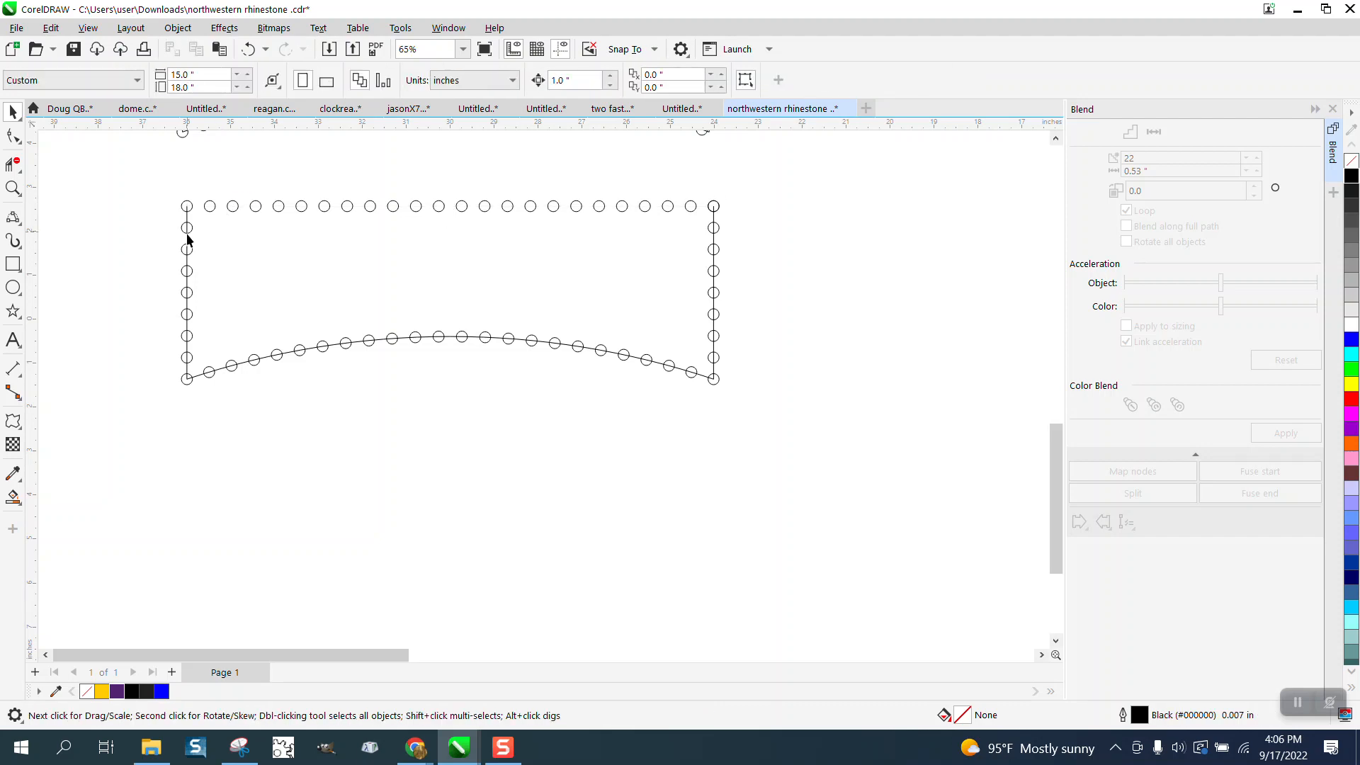
left_click(188, 240)
key("Delete")
key("ctrl+z")
left_click(198, 240)
left_click(188, 225)
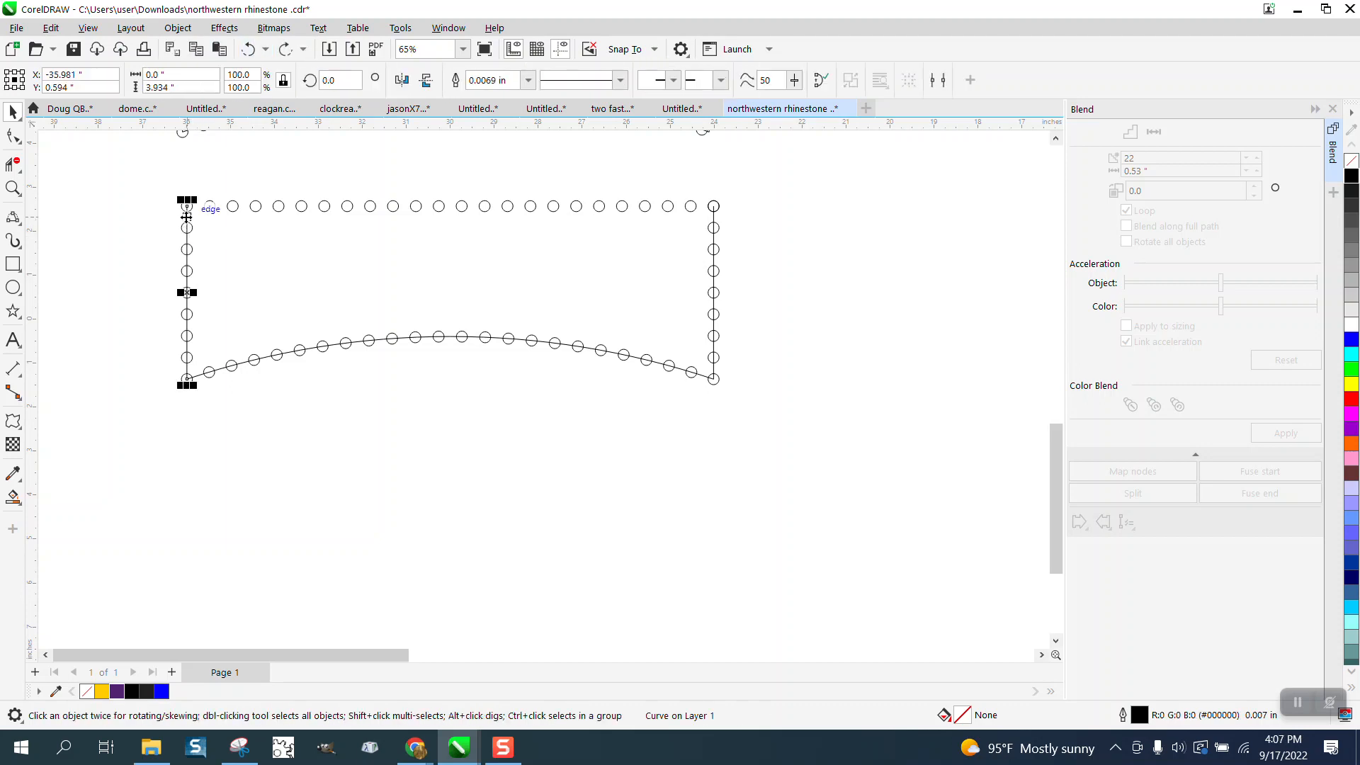
left_click(177, 28)
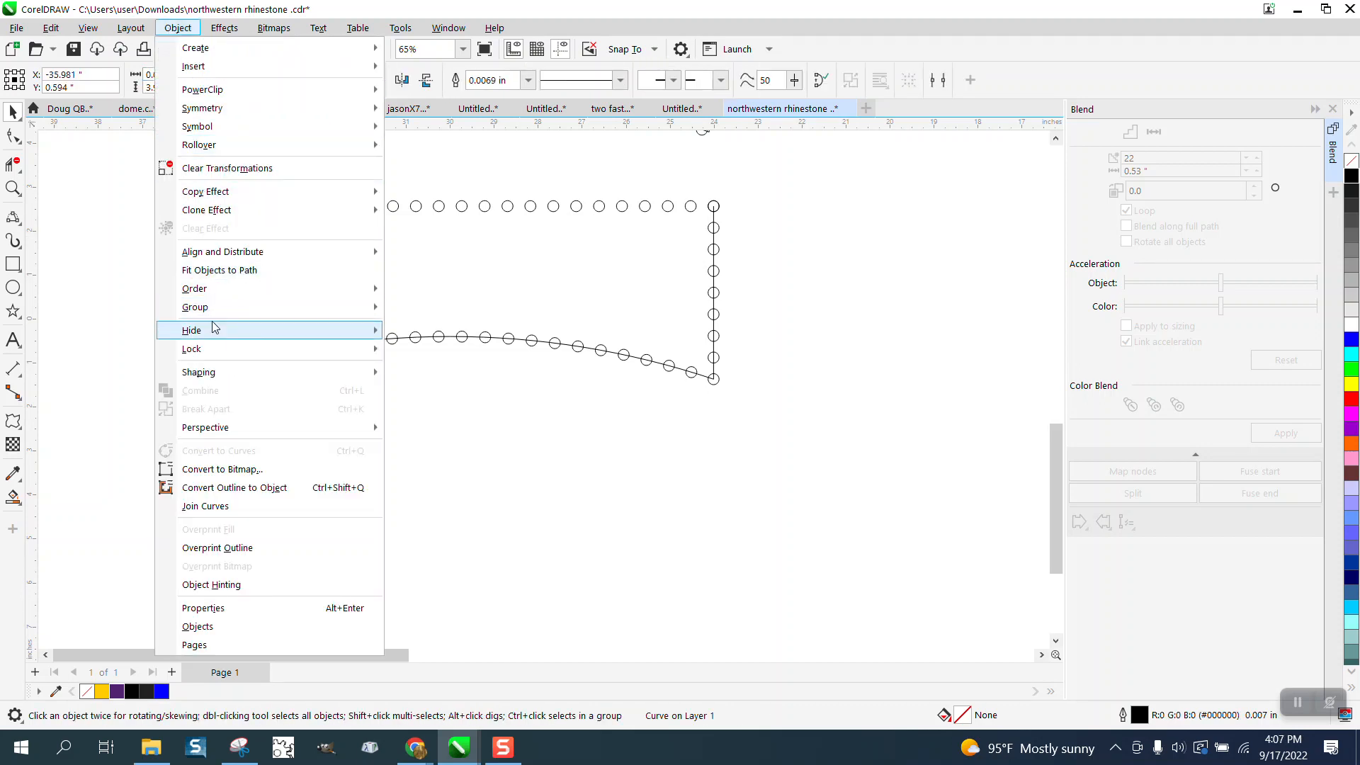
left_click(135, 356)
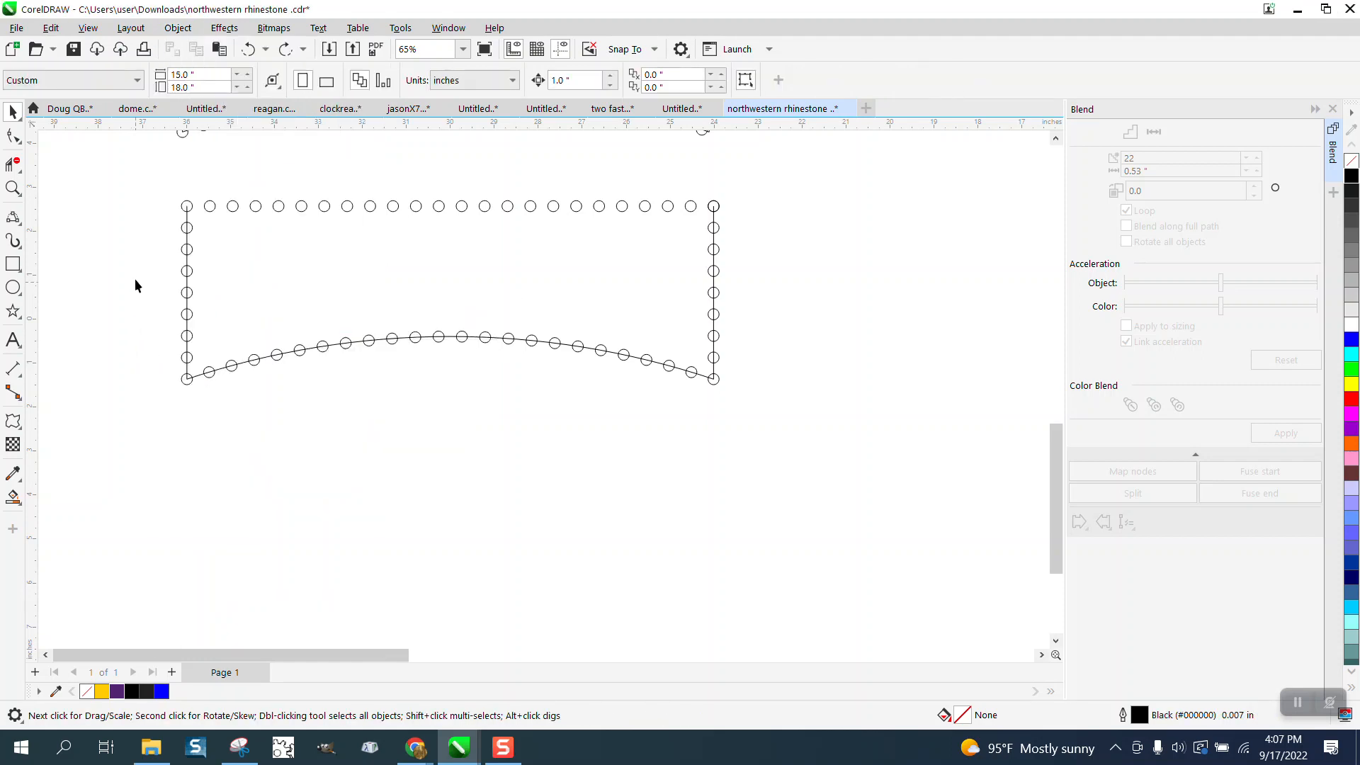
- Ungroup the line and circles along the outline's left side
left_click_drag(177, 322, 265, 415)
left_click(178, 28)
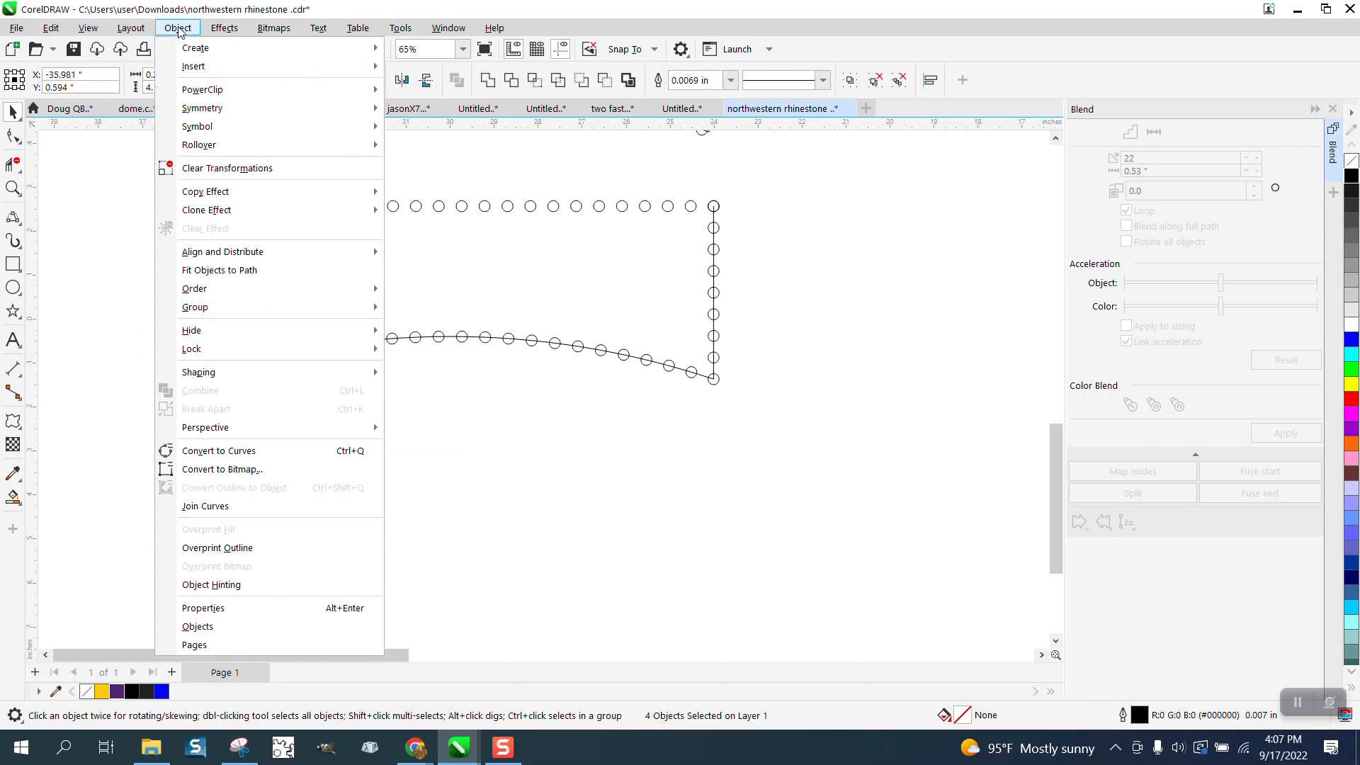
mouse_move(200, 324)
mouse_move(201, 314)
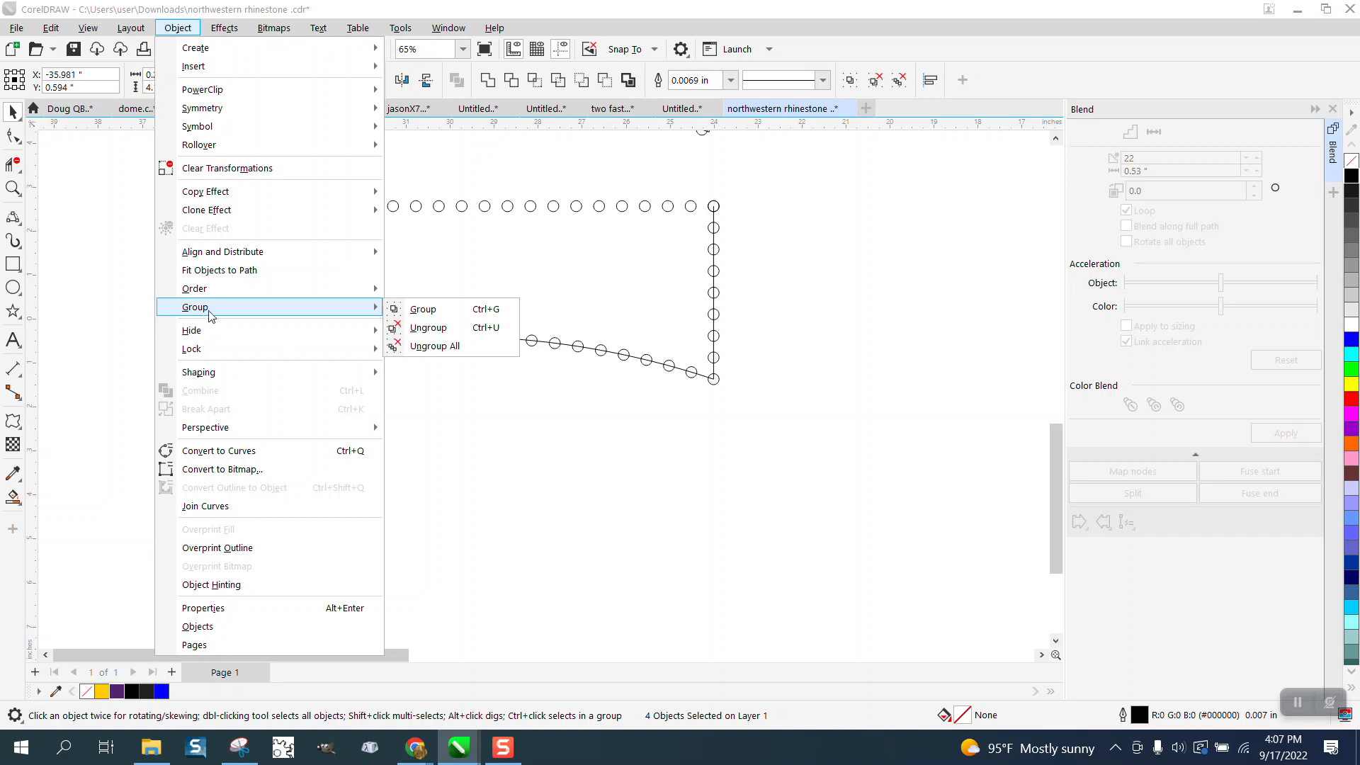
left_click(426, 329)
left_click(439, 419)
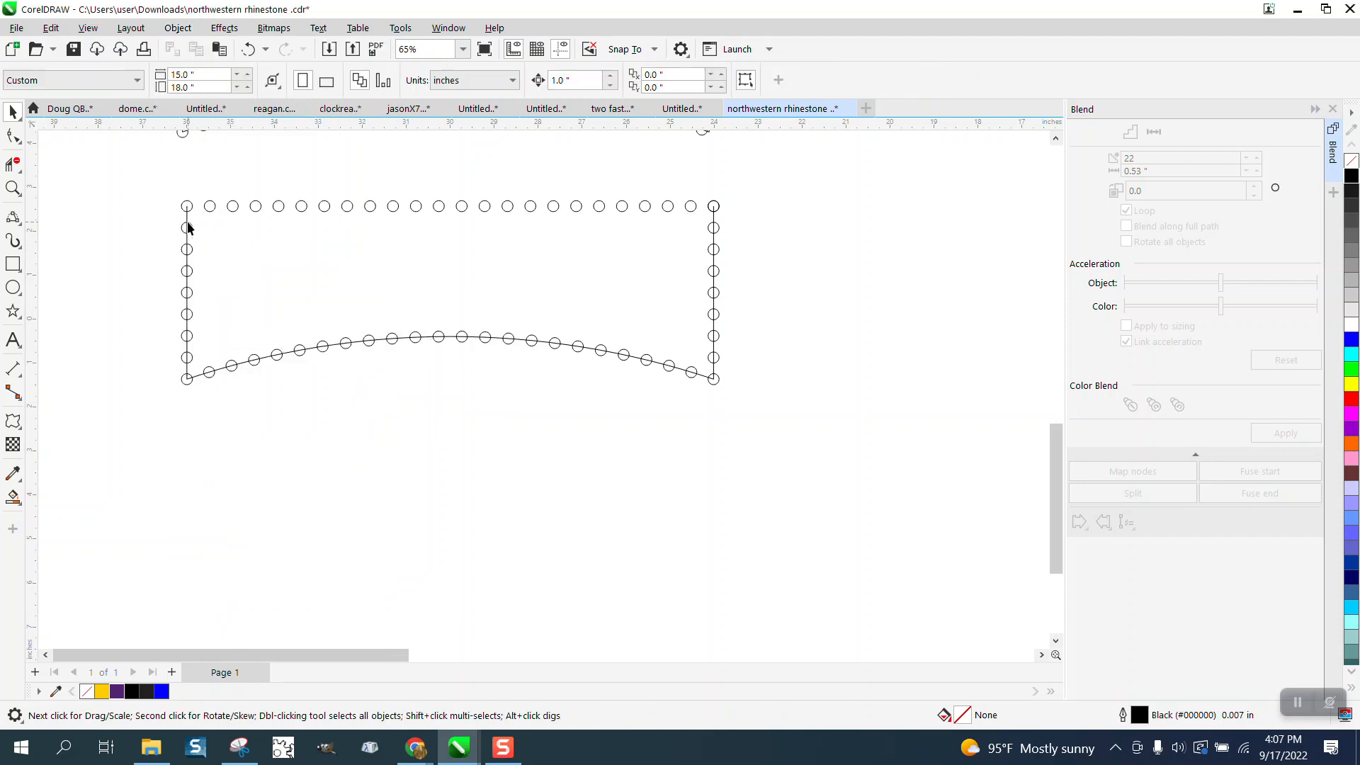
- Delete the left and right vertical lines and the lower arch curve, keeping only the circles
left_click(188, 219)
left_click(713, 217)
left_click(746, 216)
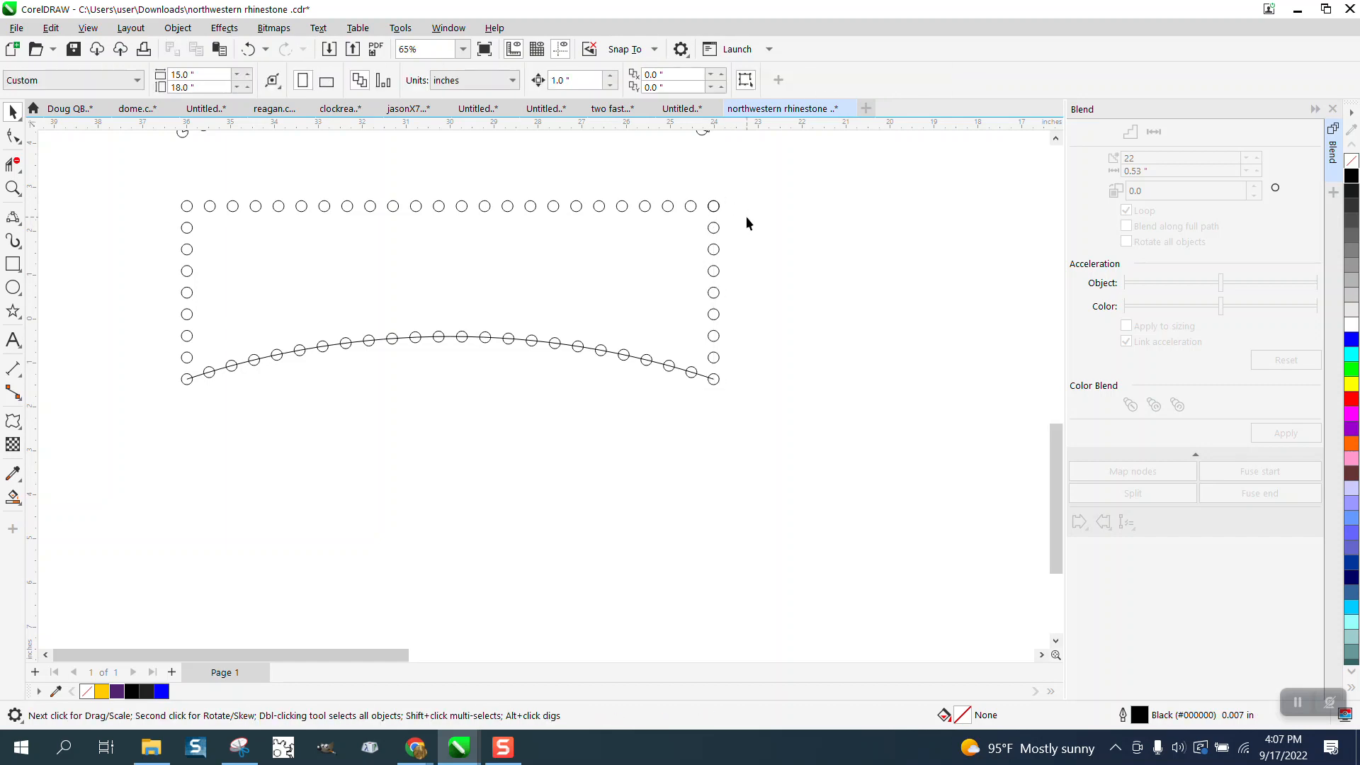
left_click(705, 379)
key("Delete")
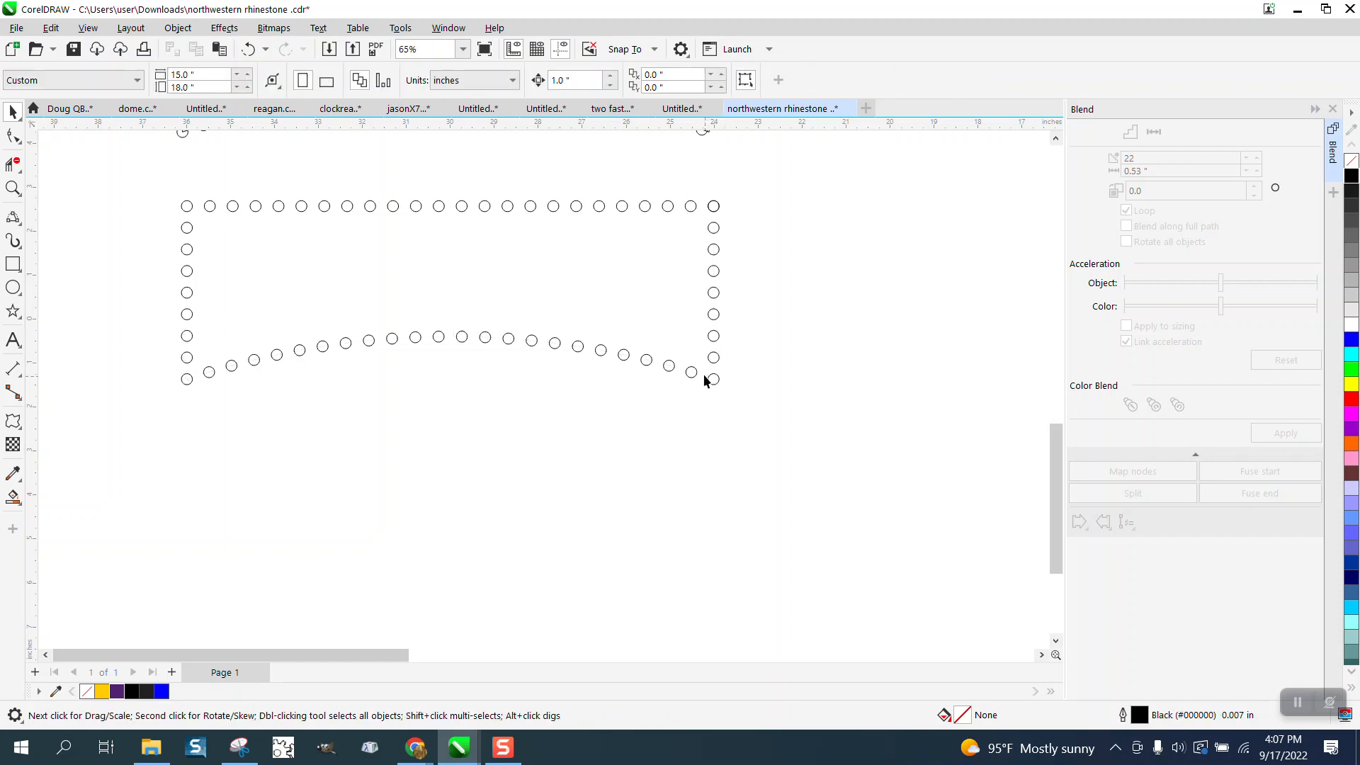
- Zoom in on the two rhinestone outlines and compare their circle spacing and corners
scroll(157, 286, "down", 5)
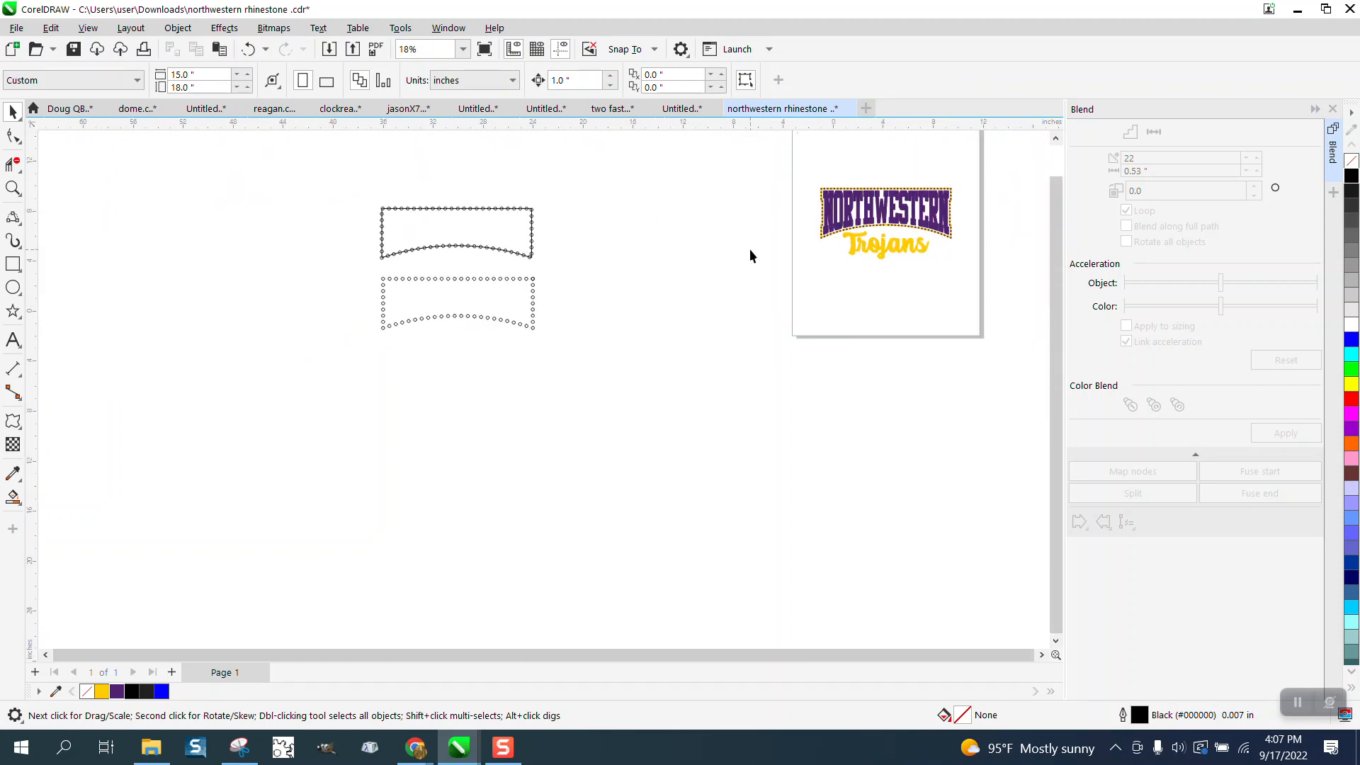
left_click(13, 187)
left_click_drag(368, 256, 628, 358)
scroll(638, 359, "down", 3)
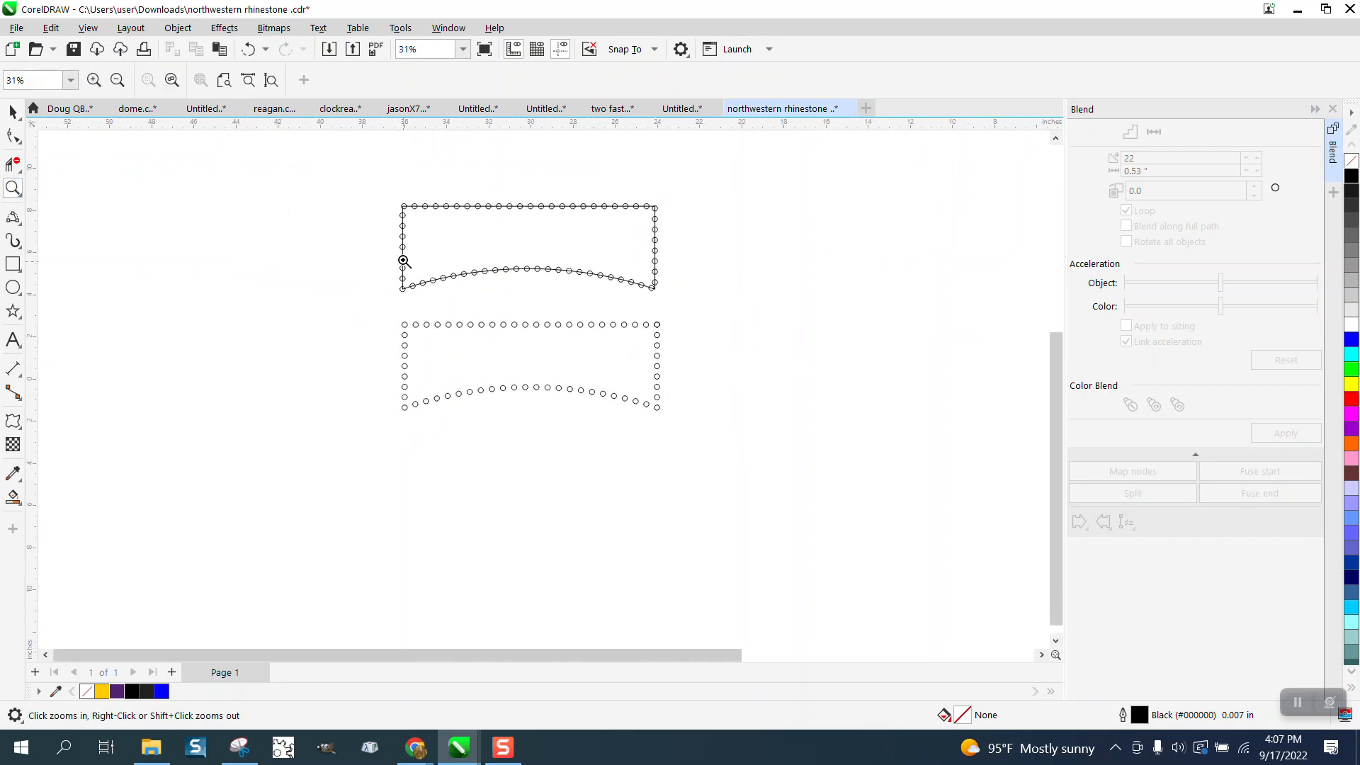
left_click_drag(389, 191, 779, 465)
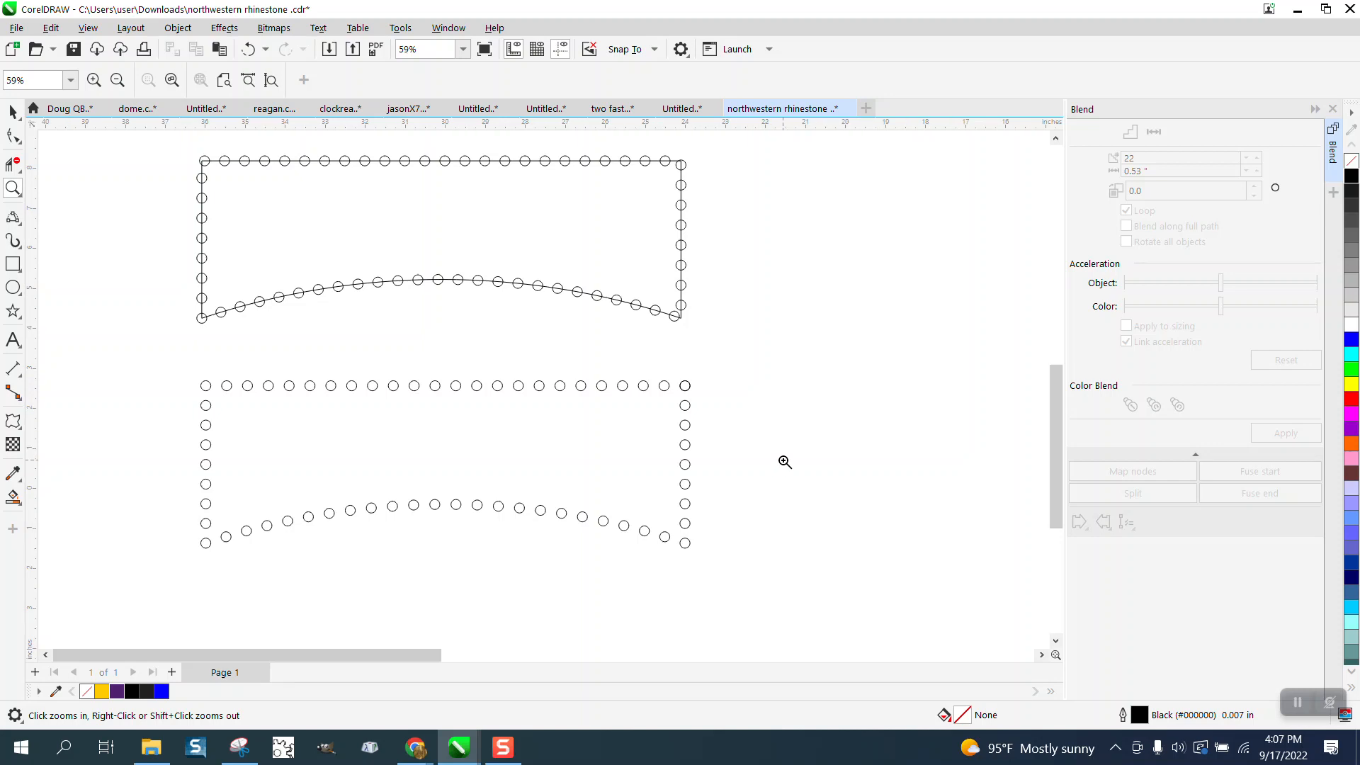